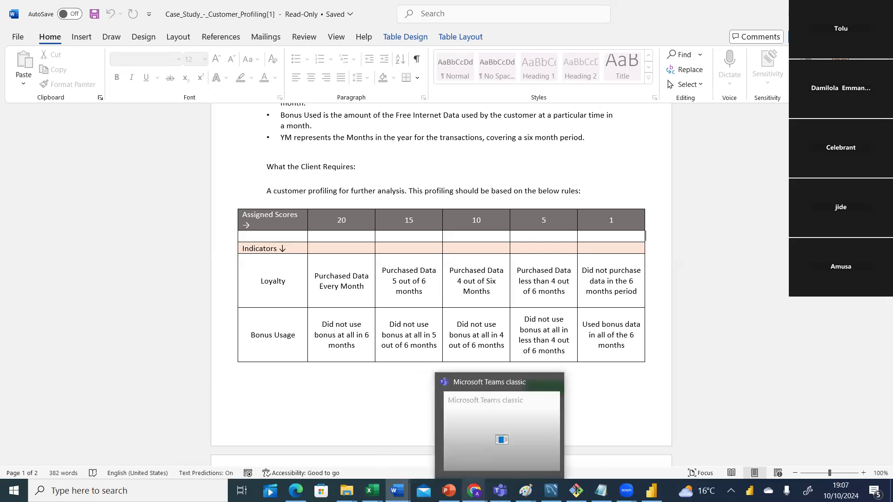
# Switch to the Telecoms Data workbook in Excel to view the customer transactions
pyautogui.moveTo(552, 491)
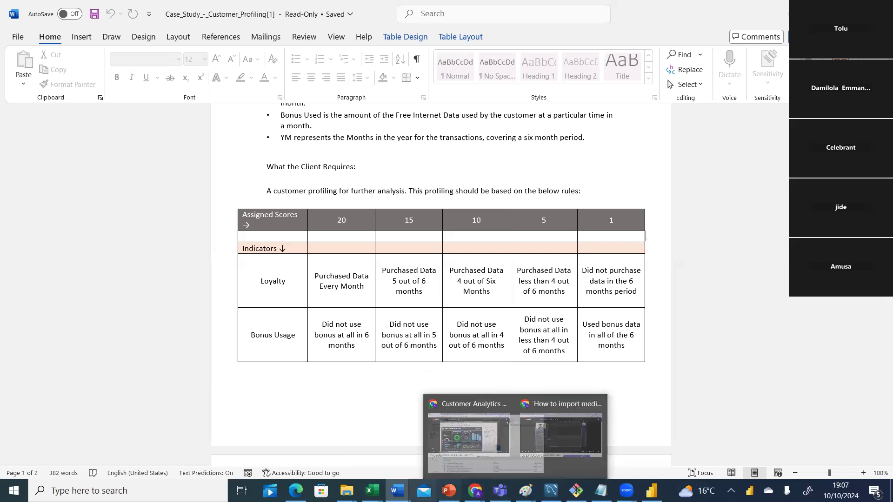
pyautogui.moveTo(371, 491)
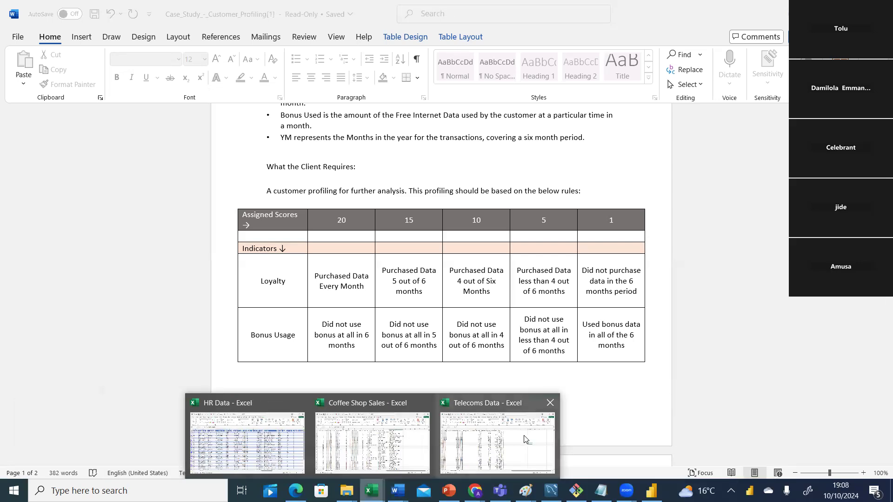
pyautogui.click(523, 439)
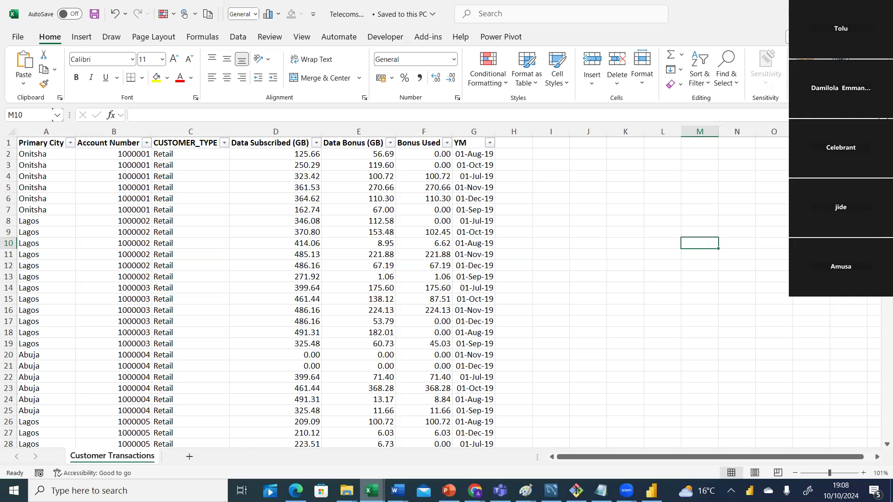
# Switch to the customer profiling case study in Word and review the descriptions of the data fields
pyautogui.moveTo(449, 491)
pyautogui.click(396, 491)
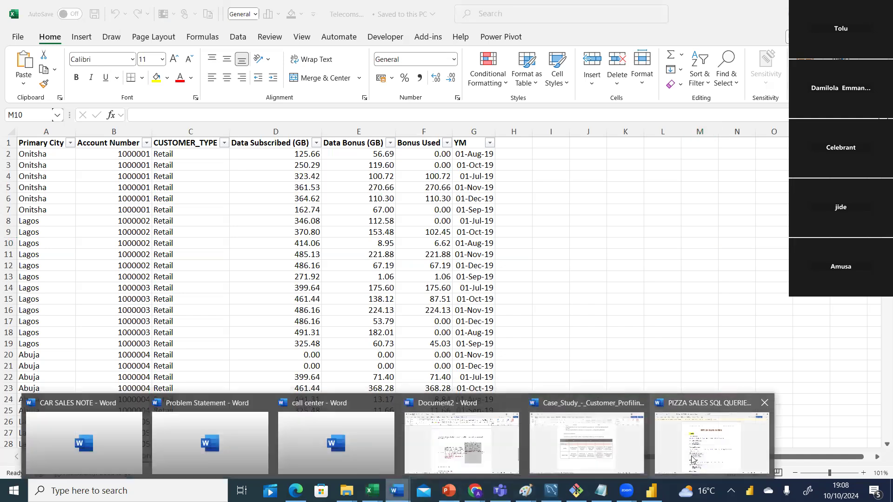
pyautogui.click(582, 460)
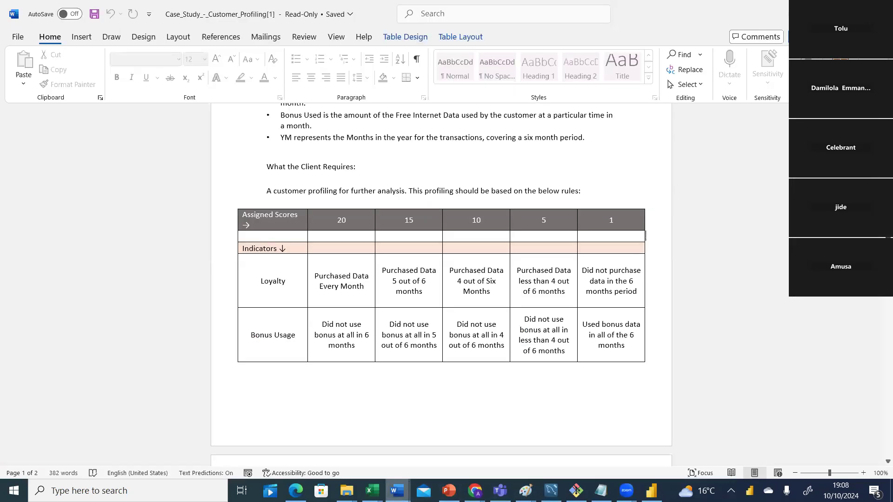
pyautogui.scroll(7, 441, 279)
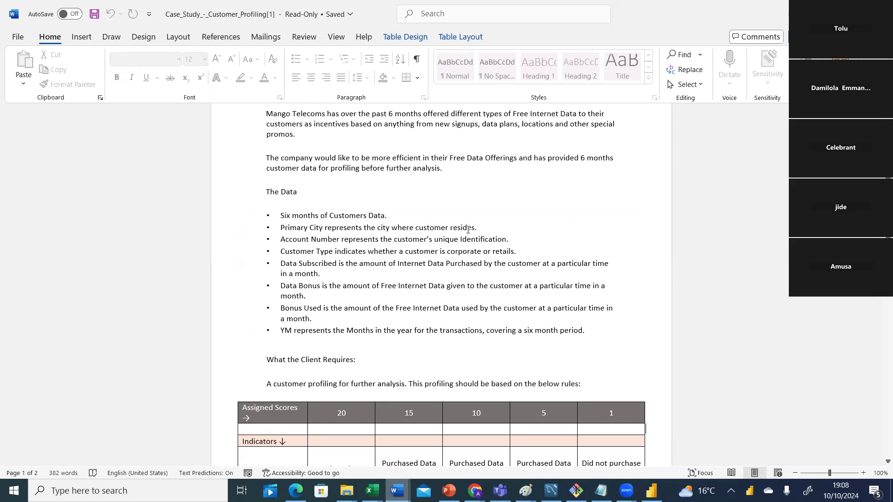
# Switch to the Telecoms Data workbook in Excel and view the CUSTOMER_TYPE filter values without applying a filter
pyautogui.moveTo(449, 491)
pyautogui.click(372, 491)
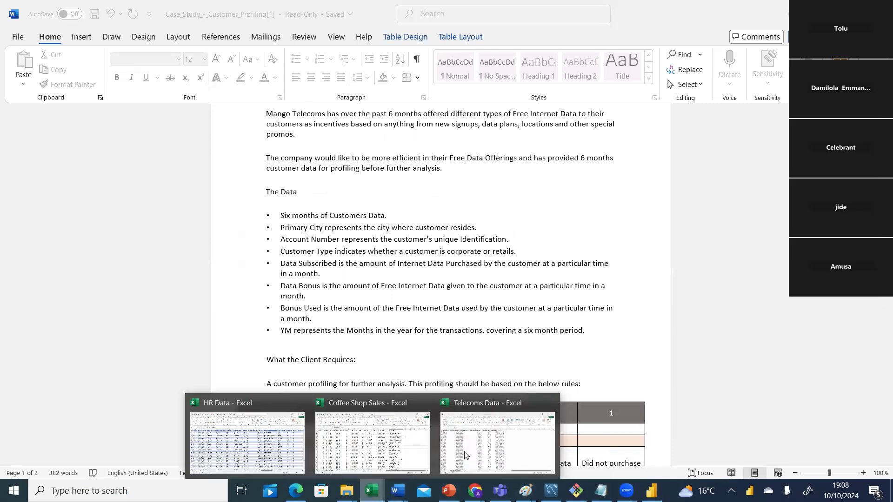
pyautogui.click(465, 455)
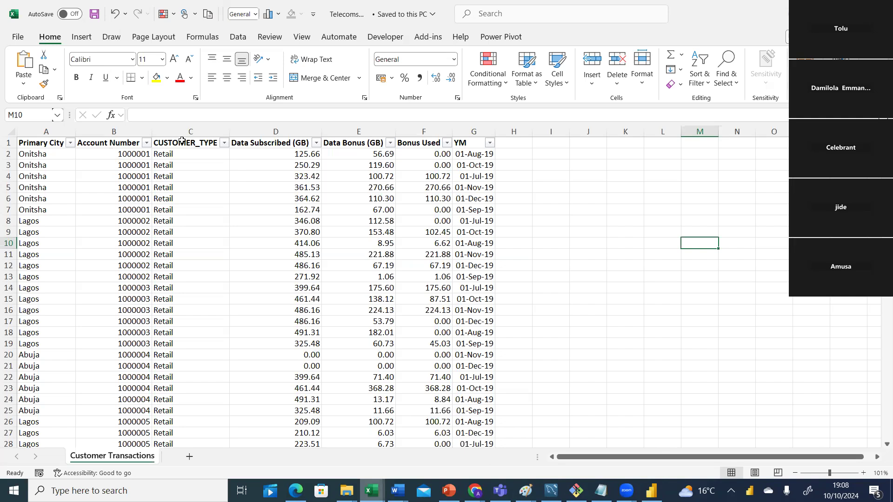
pyautogui.click(224, 143)
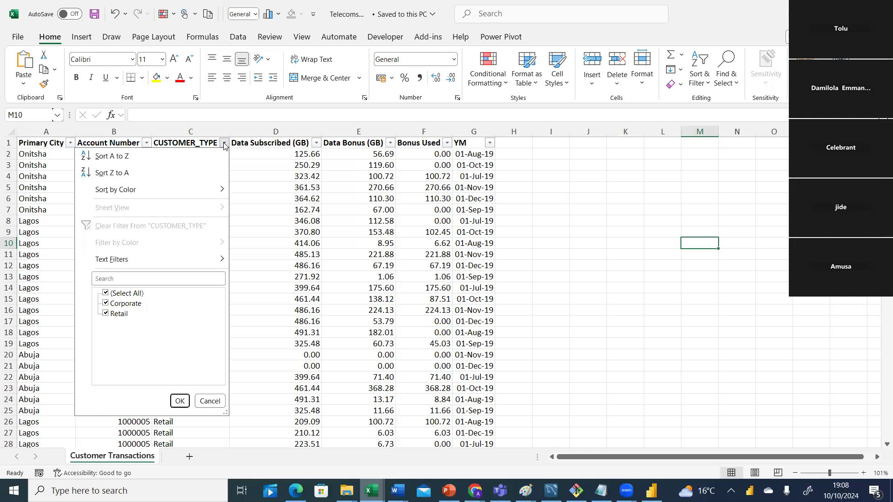
pyautogui.click(224, 143)
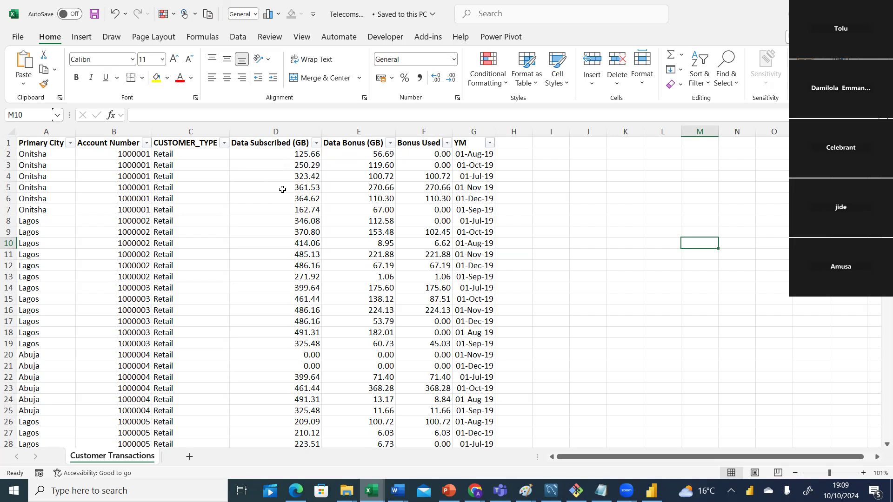
# Inspect the Data Bonus (GB), Bonus Used and YM values of the first record in row 2
pyautogui.click(353, 153)
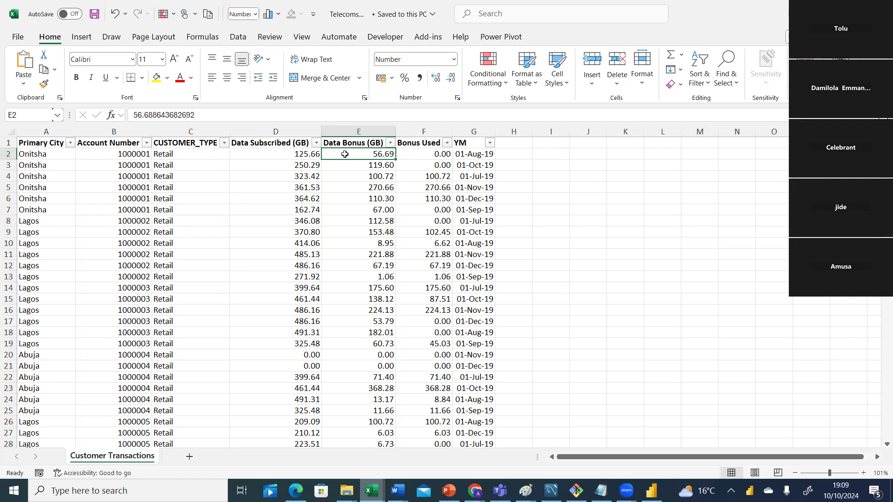
pyautogui.click(430, 151)
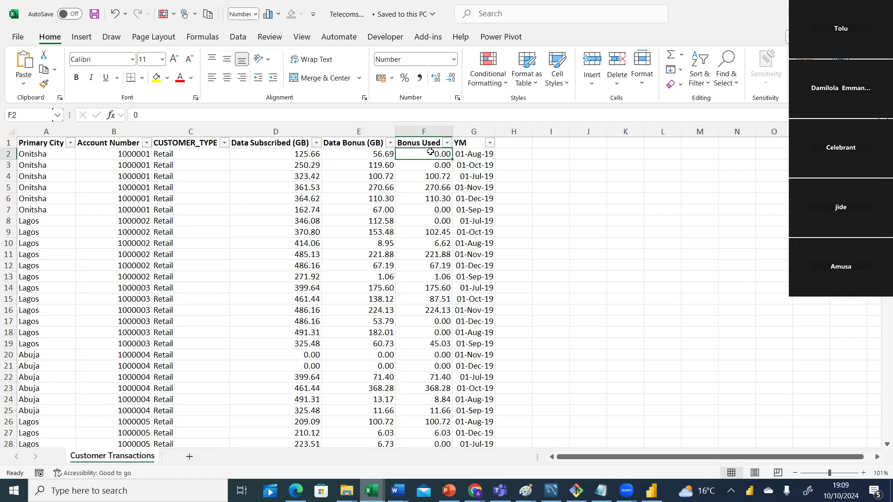
pyautogui.click(465, 155)
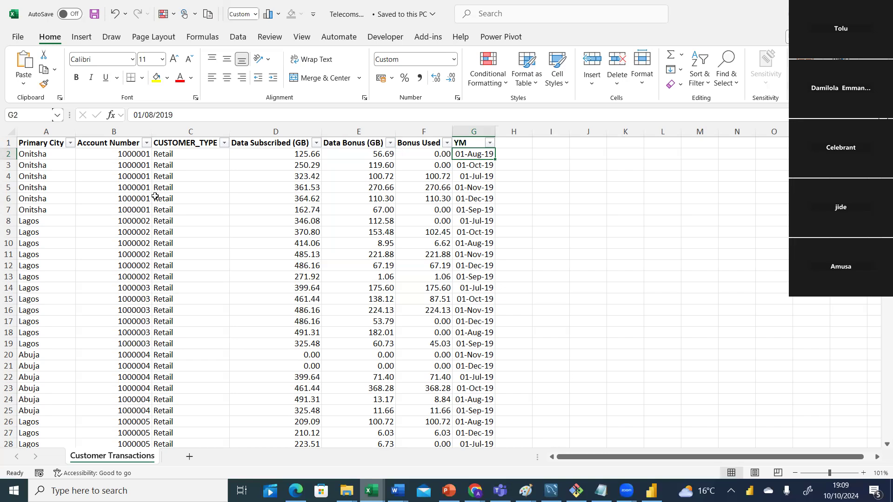
# Switch to the customer profiling case study in Word and read the client's scoring rules for Loyalty and Bonus Usage
pyautogui.moveTo(449, 490)
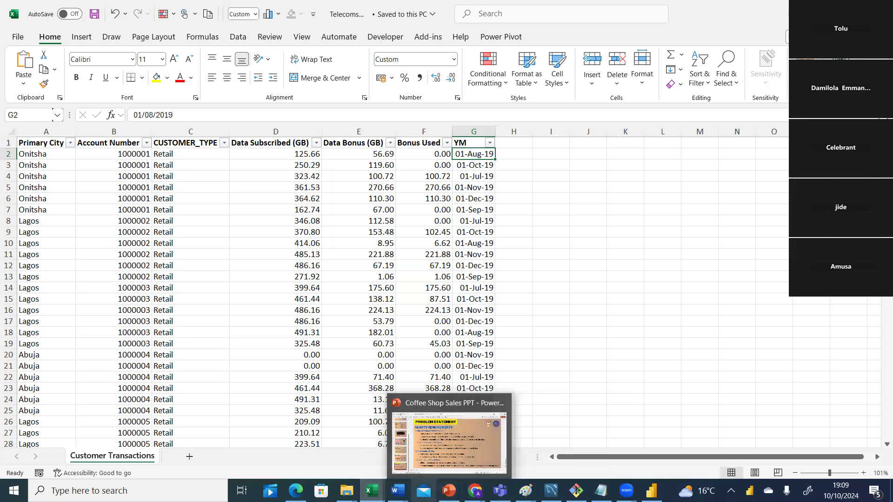
pyautogui.moveTo(397, 491)
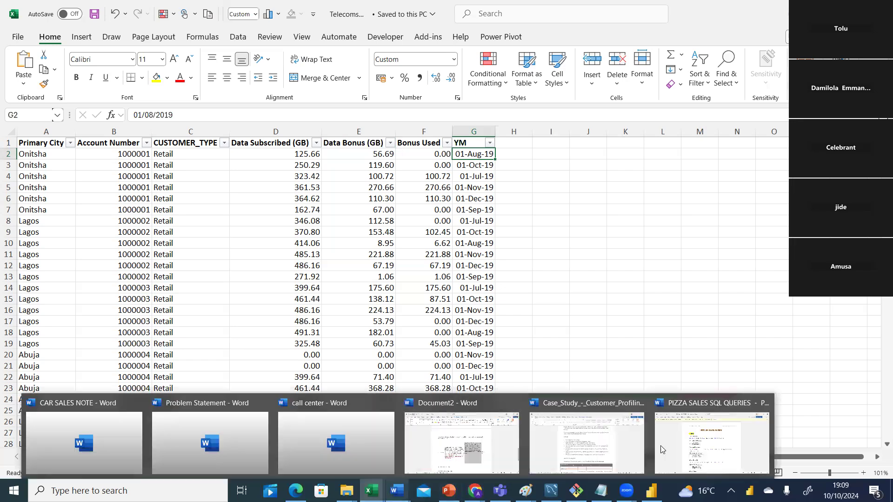
pyautogui.click(607, 449)
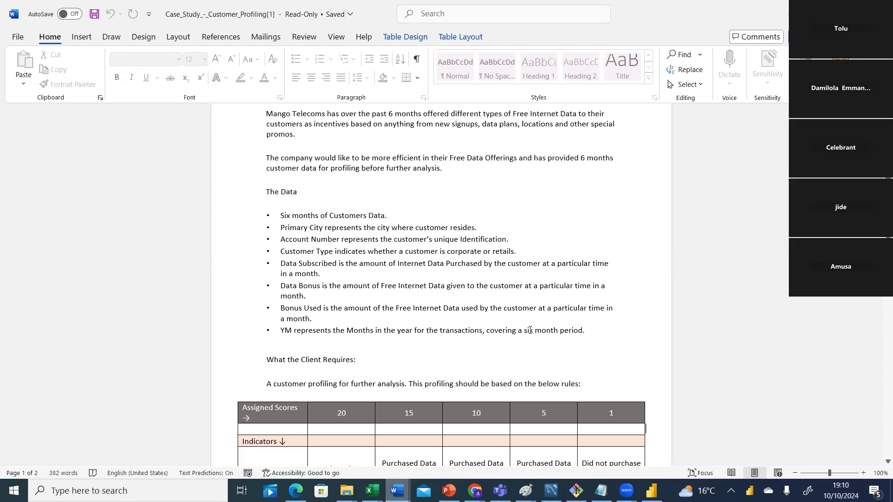
pyautogui.scroll(-5, 441, 279)
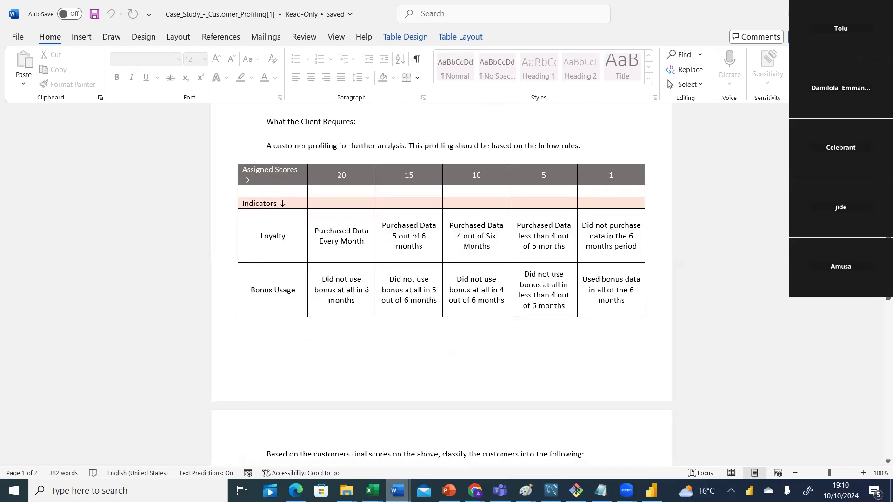
pyautogui.scroll(3, 344, 294)
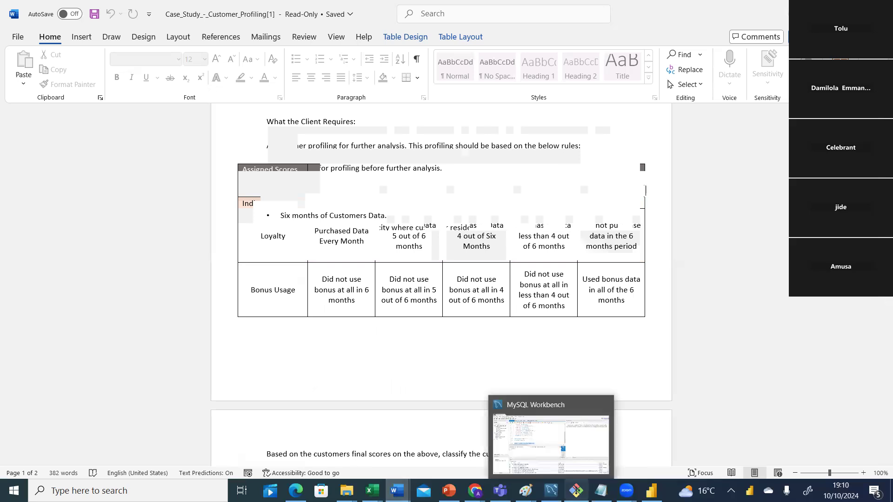
# Switch to the Telecoms Data workbook in Excel and examine the first account's repeated rows and their YM months
pyautogui.moveTo(397, 491)
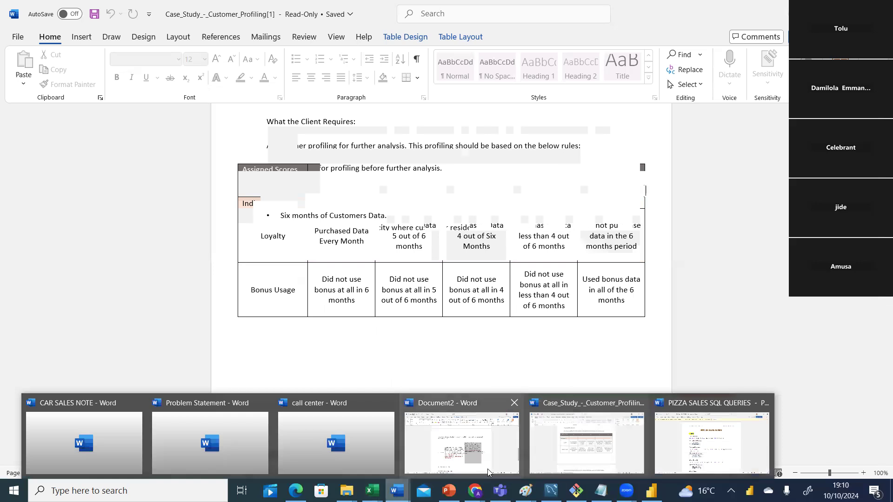
pyautogui.moveTo(474, 490)
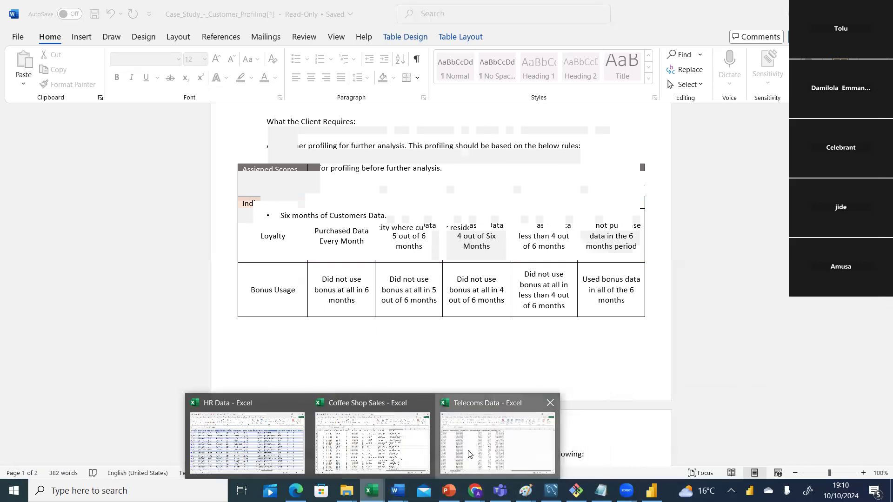
pyautogui.click(469, 455)
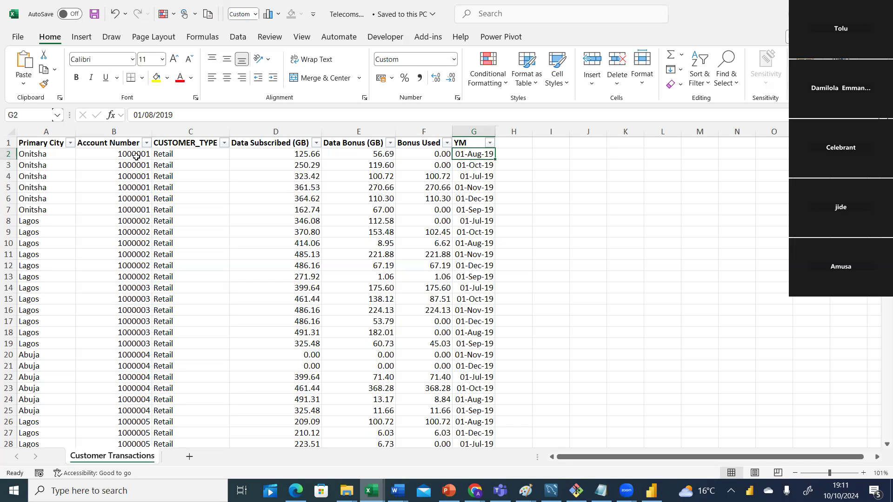
pyautogui.moveTo(136, 157); pyautogui.dragTo(138, 212)
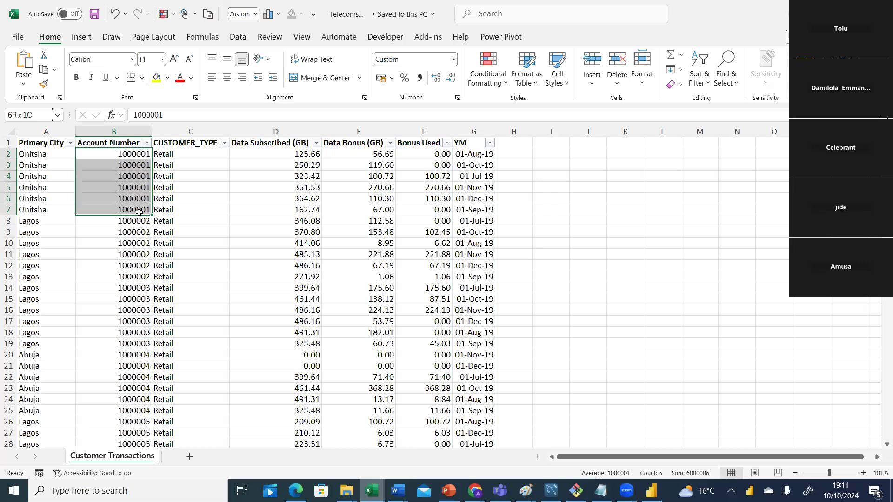
pyautogui.moveTo(138, 212); pyautogui.dragTo(140, 212)
pyautogui.click(471, 156)
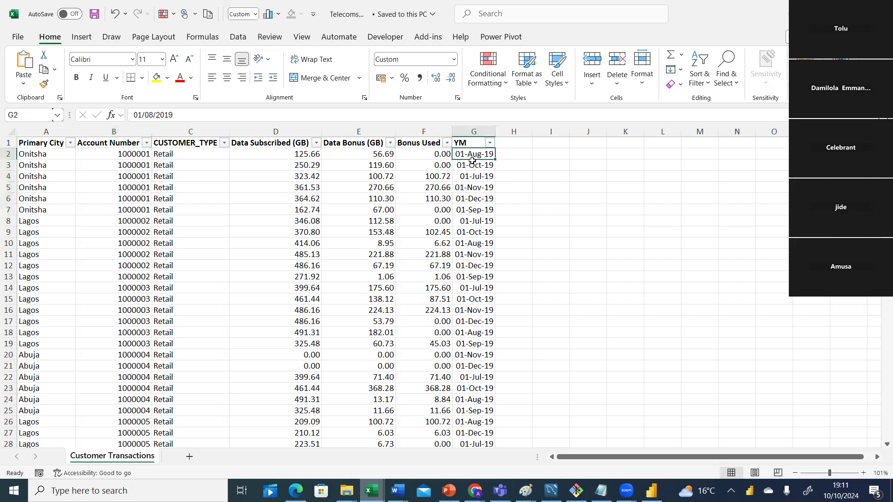
pyautogui.click(472, 165)
pyautogui.click(471, 176)
pyautogui.click(472, 187)
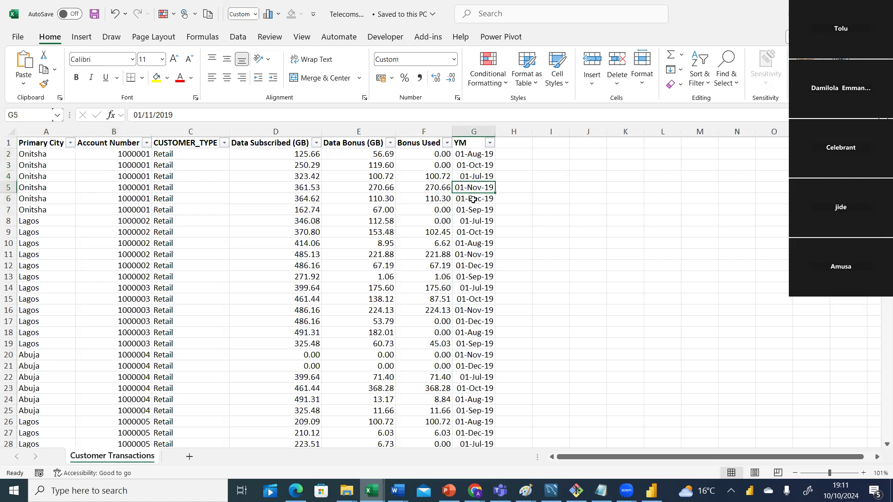
# Examine the record blocks of the first two accounts in B2:G7 and B8:G13, including the second account's YM months
pyautogui.moveTo(138, 156); pyautogui.dragTo(475, 211)
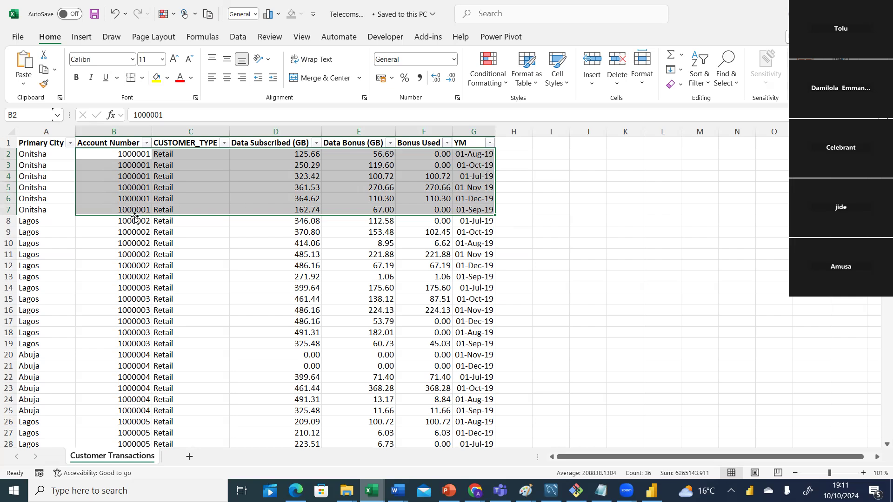
pyautogui.moveTo(134, 221); pyautogui.dragTo(491, 278)
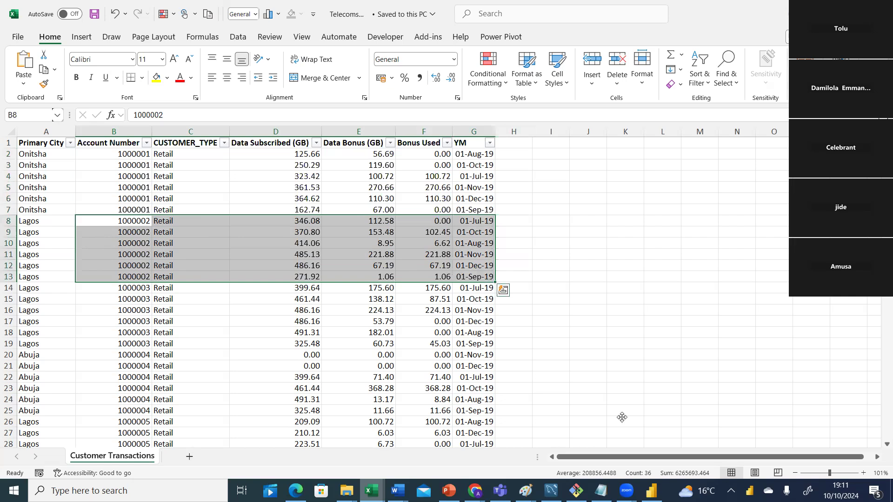
pyautogui.moveTo(474, 221); pyautogui.dragTo(473, 274)
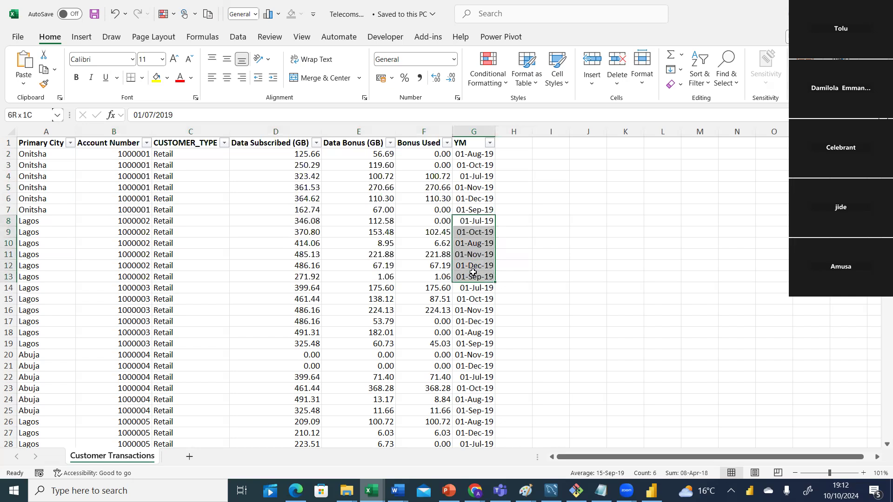
pyautogui.keyDown('shift'); pyautogui.click(474, 271); pyautogui.keyUp('shift')
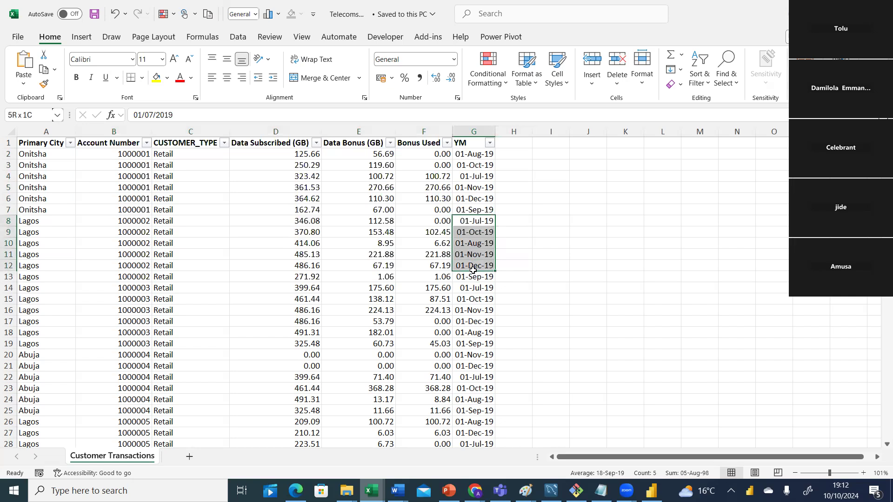
pyautogui.moveTo(473, 270); pyautogui.dragTo(473, 276)
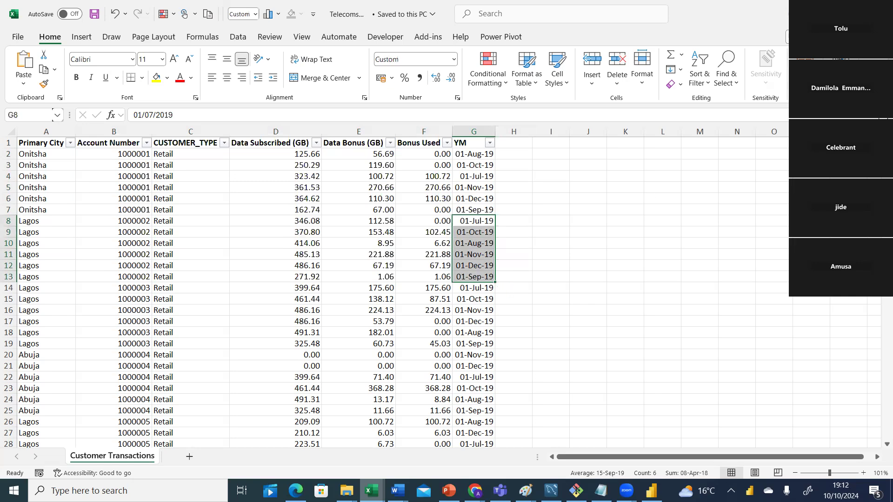
# Enter the header "check" in cell I1, beside the transaction table
pyautogui.moveTo(886, 139)
pyautogui.mouseDown()
pyautogui.moveTo(879, 443)
pyautogui.moveTo(879, 139)
pyautogui.mouseUp()
pyautogui.hscroll(1, 739, 213)
pyautogui.moveTo(632, 457); pyautogui.dragTo(612, 457)
pyautogui.click(549, 144)
pyautogui.write('check')
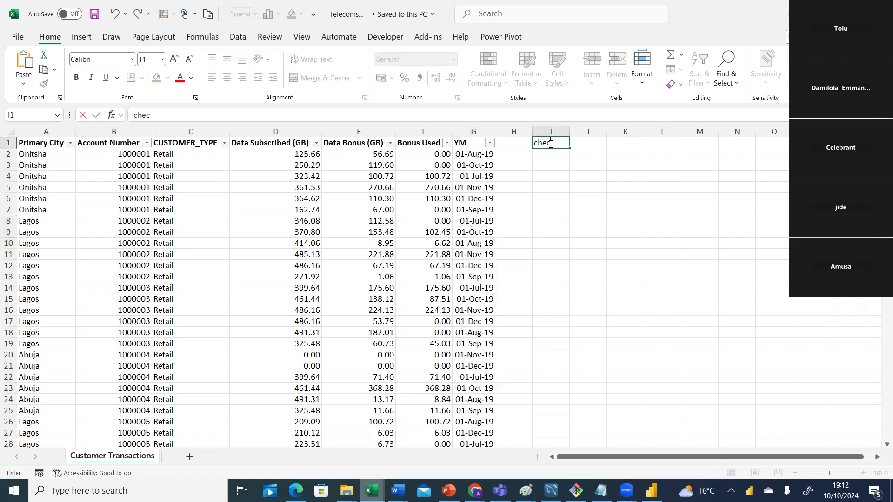
pyautogui.click(577, 175)
# Finish the check header entry in I1 and select the empty cell I2 below it
pyautogui.click(127, 156)
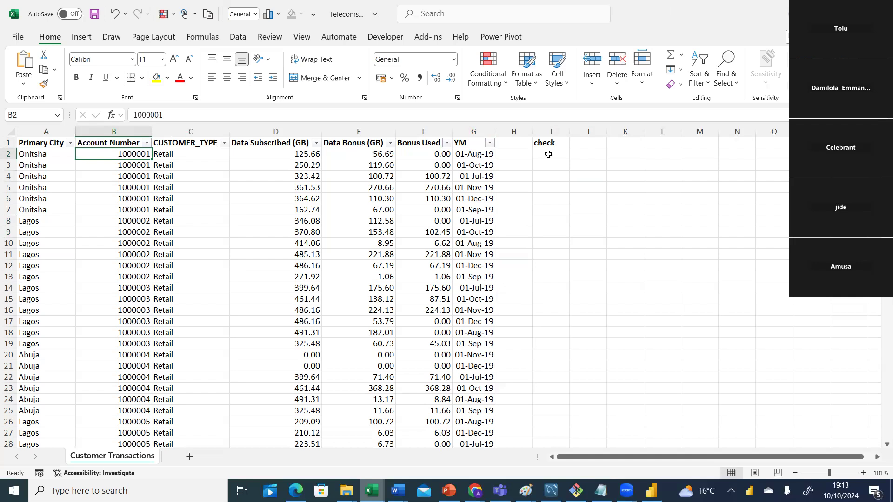
pyautogui.click(549, 154)
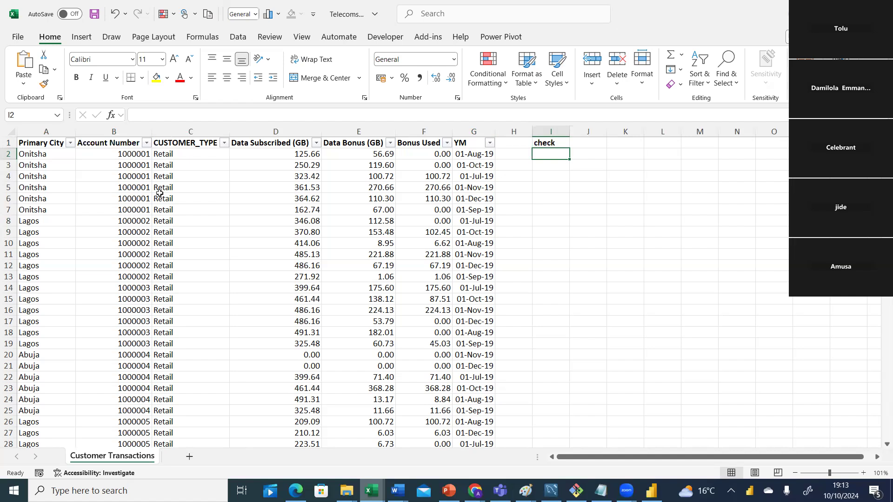
pyautogui.click(135, 155)
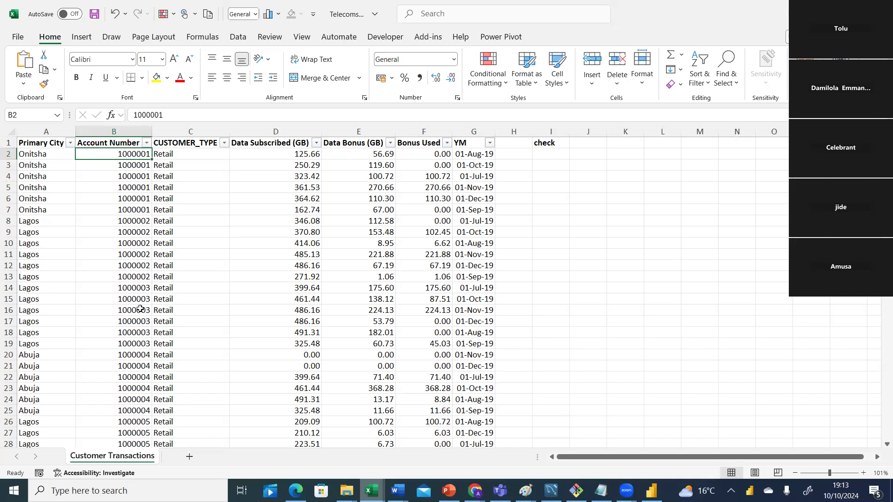
pyautogui.click(550, 155)
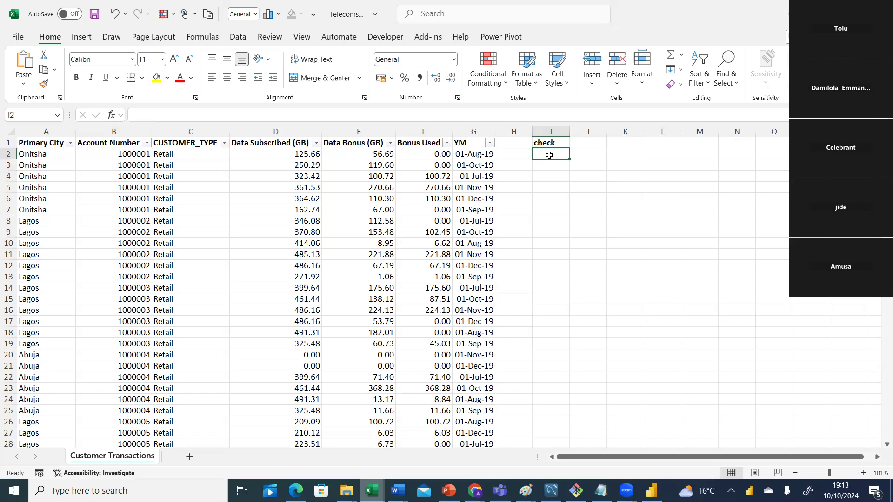
# Try counting account numbers in cell I2 with the formula =COUNT(B2:B10), and select B2:B10 to compare the counted rows
pyautogui.write('=coun')
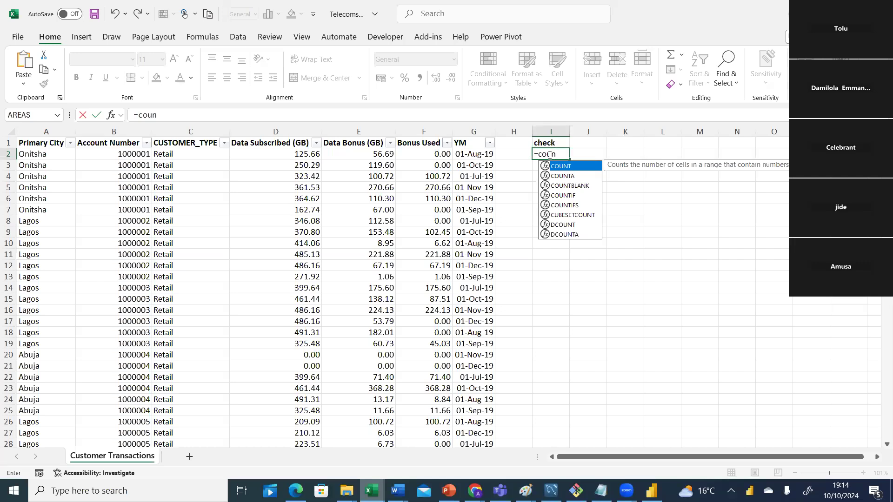
pyautogui.press('Tab')
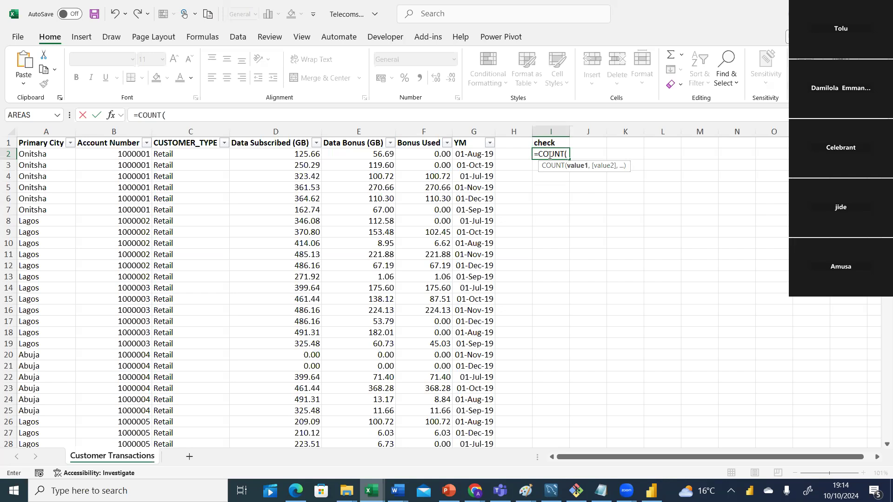
pyautogui.press('BackSpace')
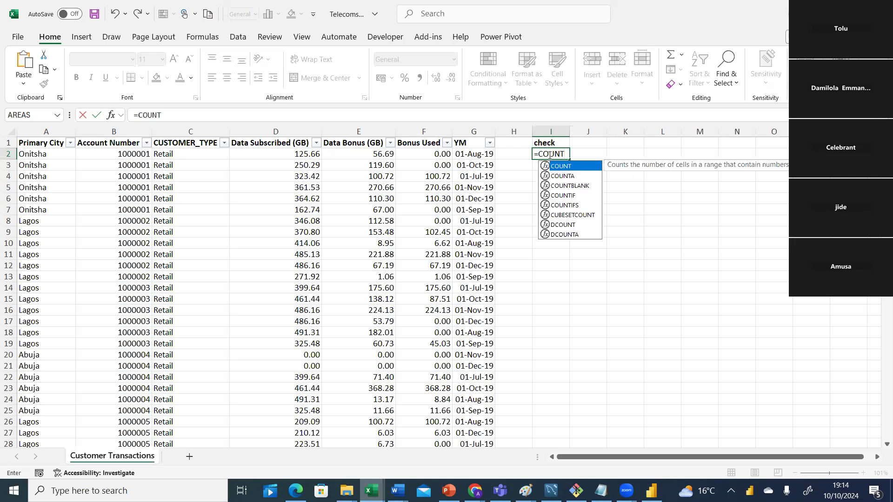
pyautogui.write('i')
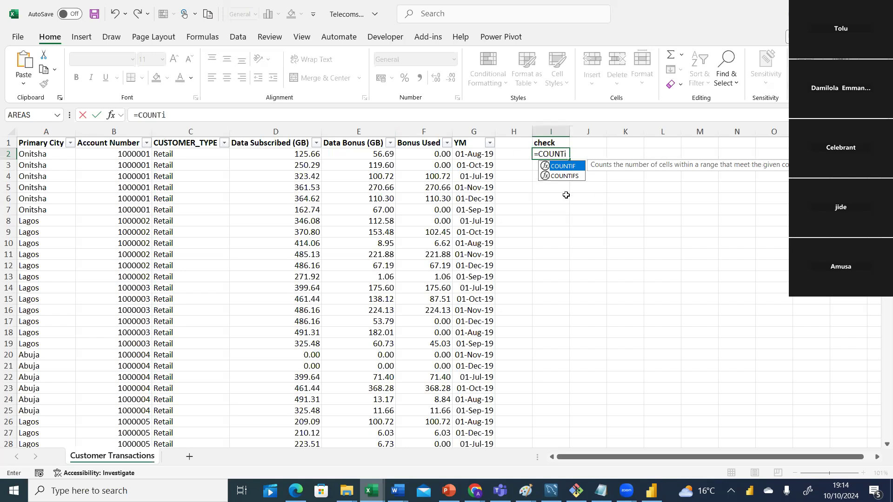
pyautogui.press('BackSpace')
pyautogui.press('BackSpace')
pyautogui.press('BackSpace')
pyautogui.press('BackSpace')
pyautogui.press('BackSpace')
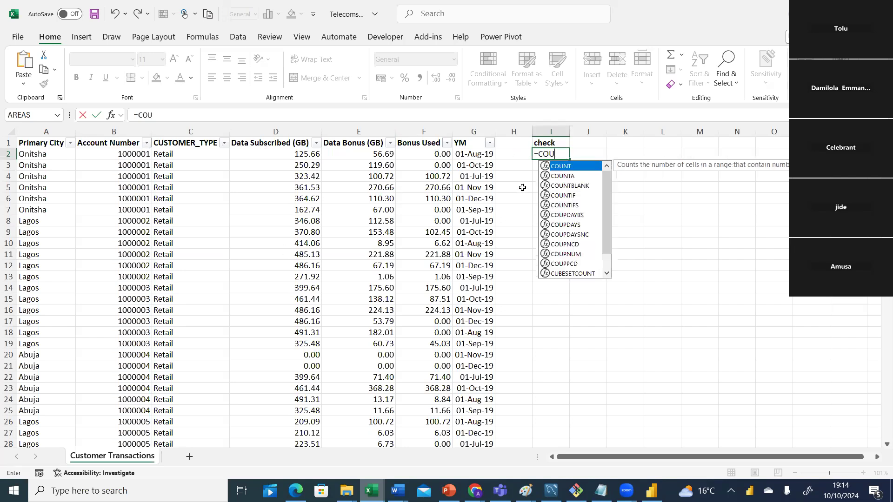
pyautogui.write('ount')
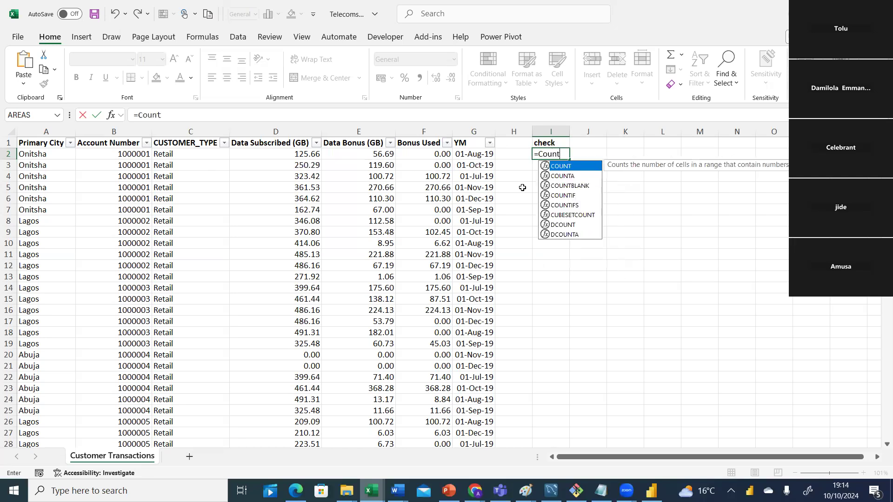
pyautogui.press('Tab')
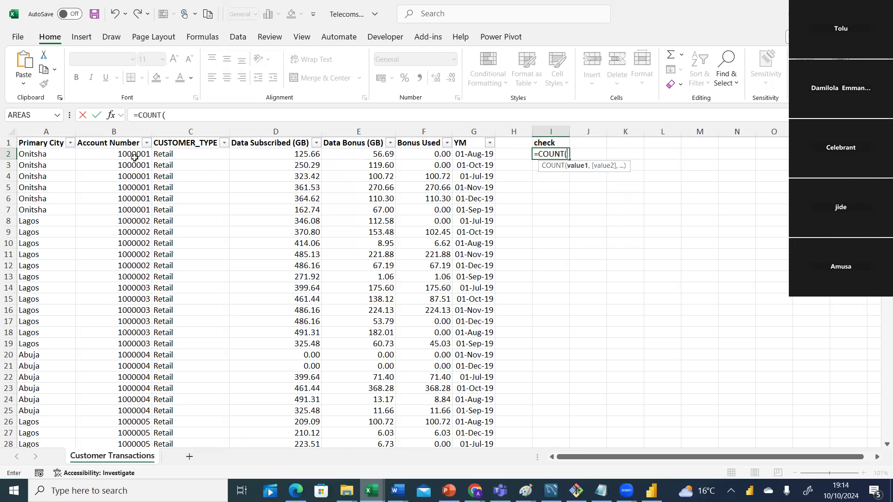
pyautogui.moveTo(135, 156); pyautogui.dragTo(135, 239)
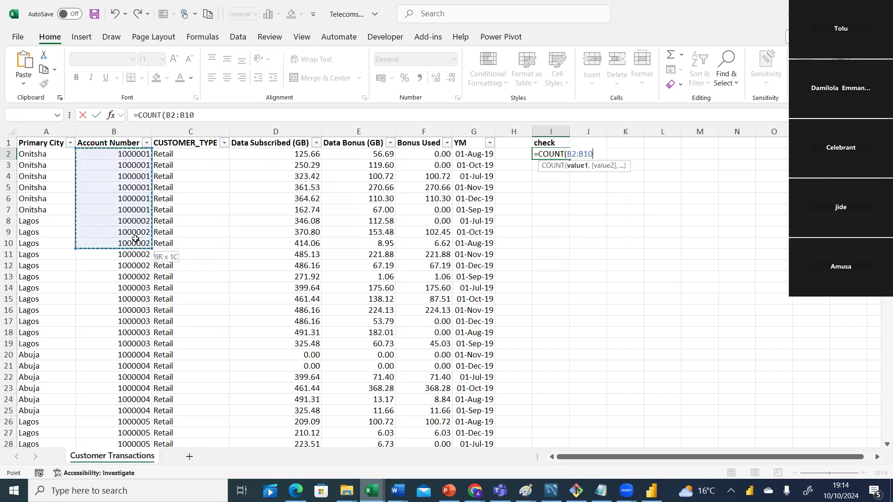
pyautogui.write(')')
pyautogui.press('Return')
pyautogui.moveTo(135, 154); pyautogui.dragTo(138, 245)
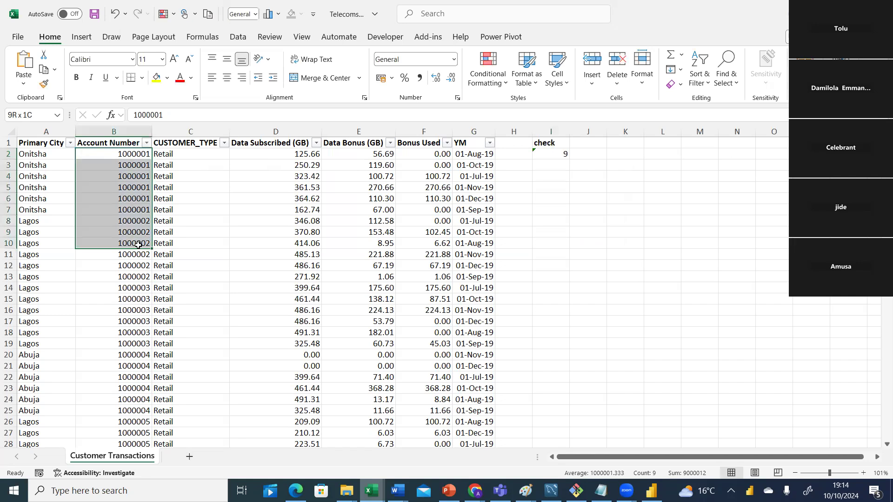
# Replace the formula in I2 with =COUNT(B2:B4) as a trial, and clear the cell again
pyautogui.click(541, 154)
pyautogui.press('Delete')
pyautogui.write('=')
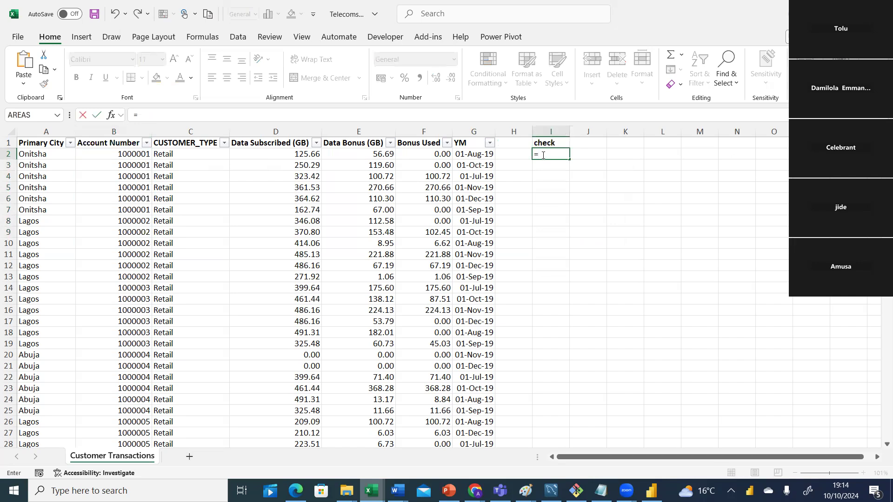
pyautogui.write('coun')
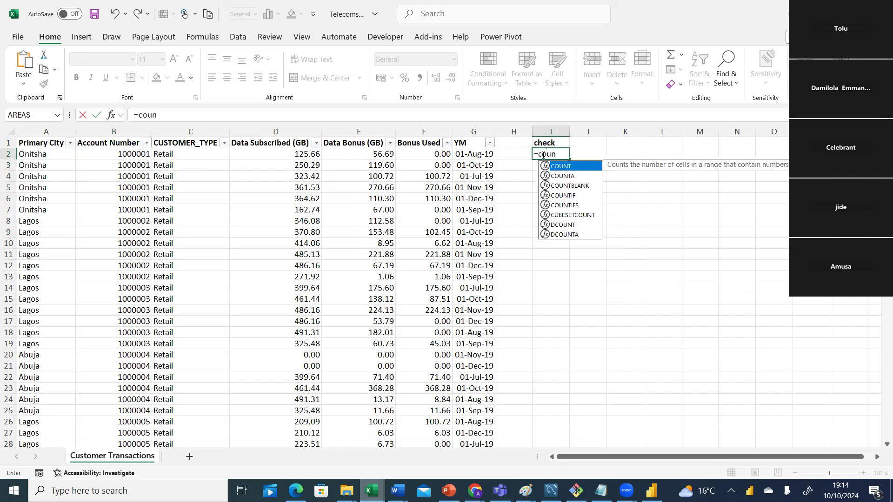
pyautogui.press('Tab')
pyautogui.moveTo(129, 155); pyautogui.dragTo(128, 174)
pyautogui.write(')')
pyautogui.press('Return')
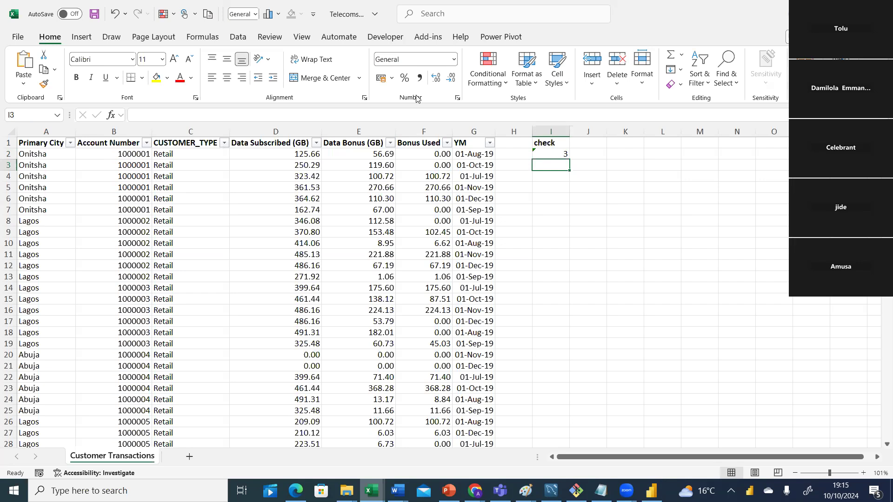
pyautogui.click(554, 154)
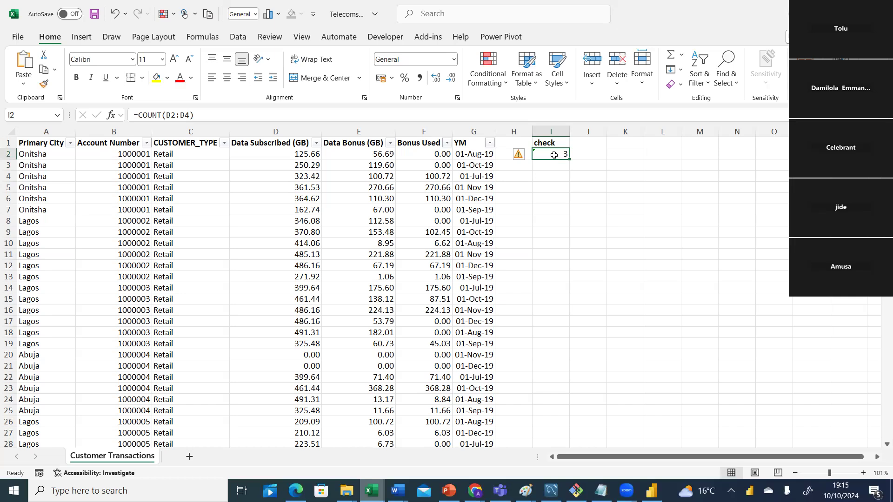
pyautogui.press('BackSpace')
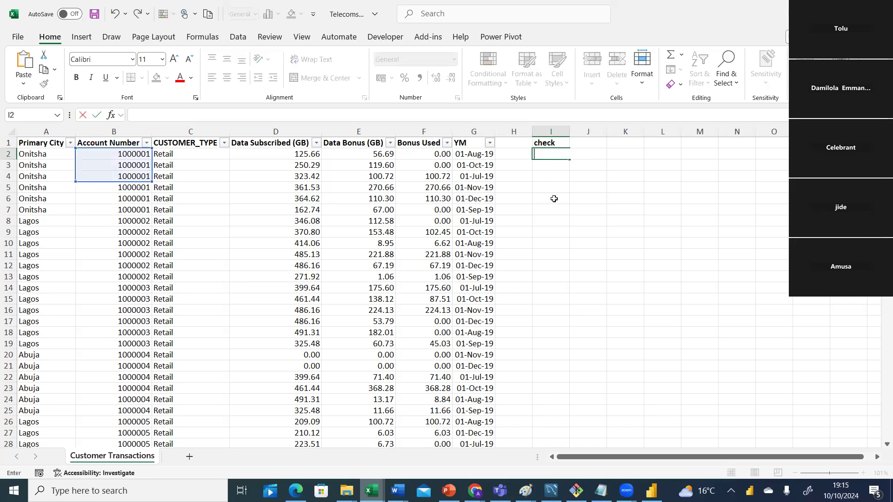
pyautogui.press('Escape')
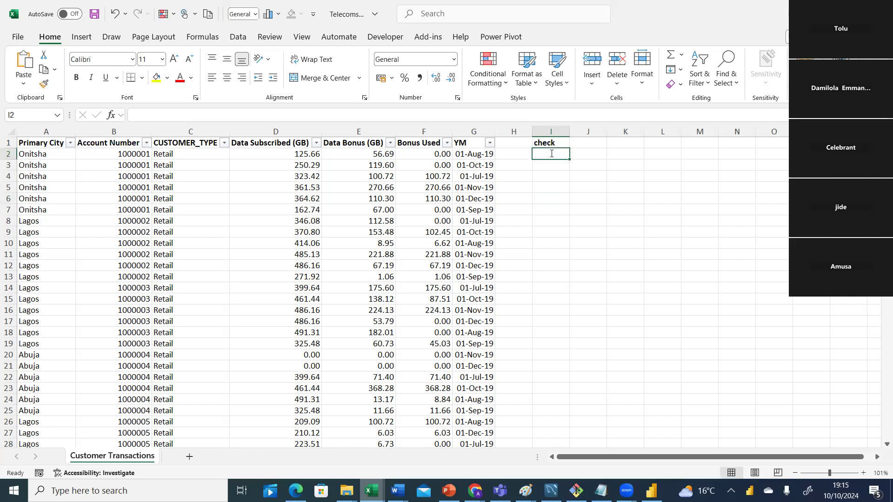
# Enter =COUNTIF(B:B,B2) in I2 to count how often the first account number occurs in the whole Account Number column
pyautogui.write('=count')
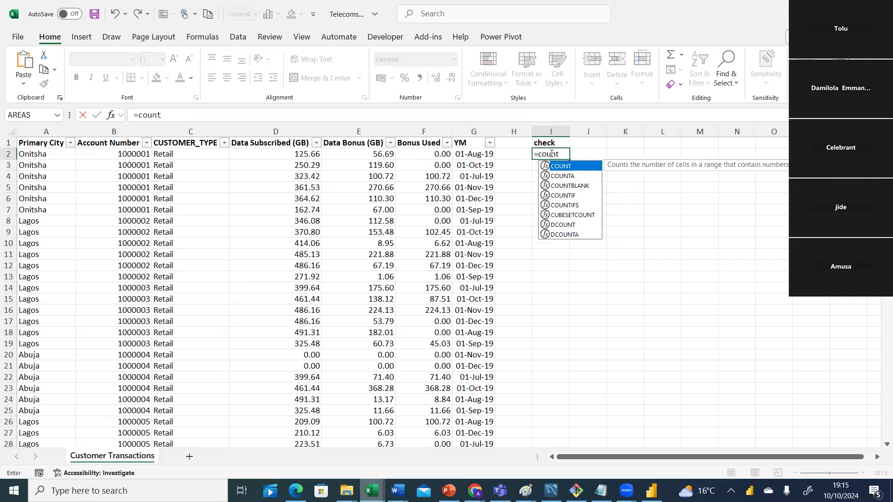
pyautogui.write('i')
pyautogui.press('Tab')
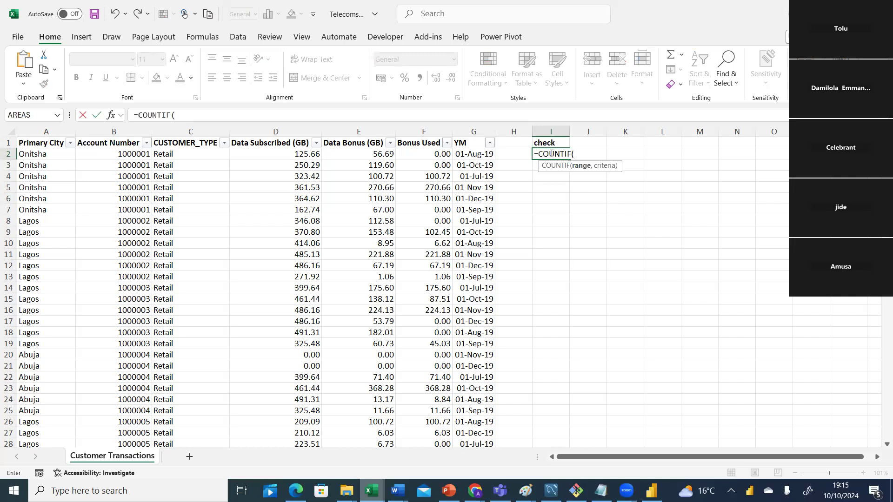
pyautogui.click(130, 154)
pyautogui.moveTo(130, 154); pyautogui.dragTo(122, 115)
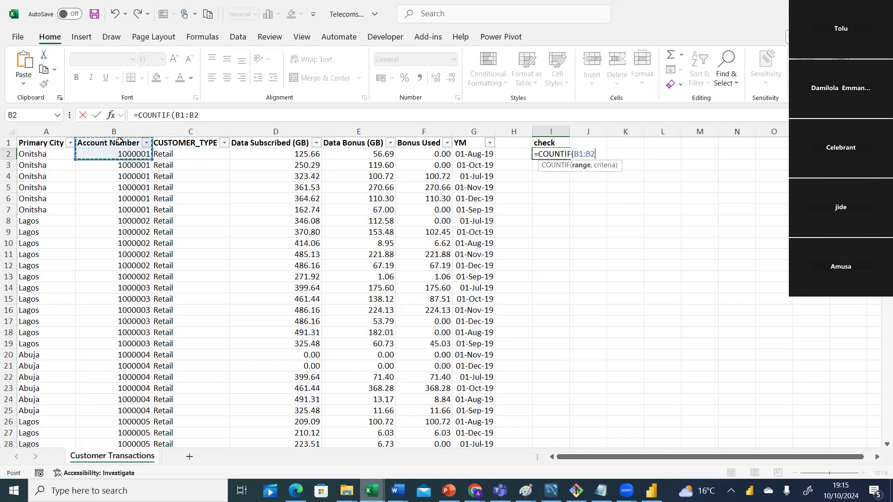
pyautogui.press('BackSpace')
pyautogui.press('BackSpace')
pyautogui.press('BackSpace')
pyautogui.press('BackSpace')
pyautogui.press('BackSpace')
pyautogui.press('BackSpace')
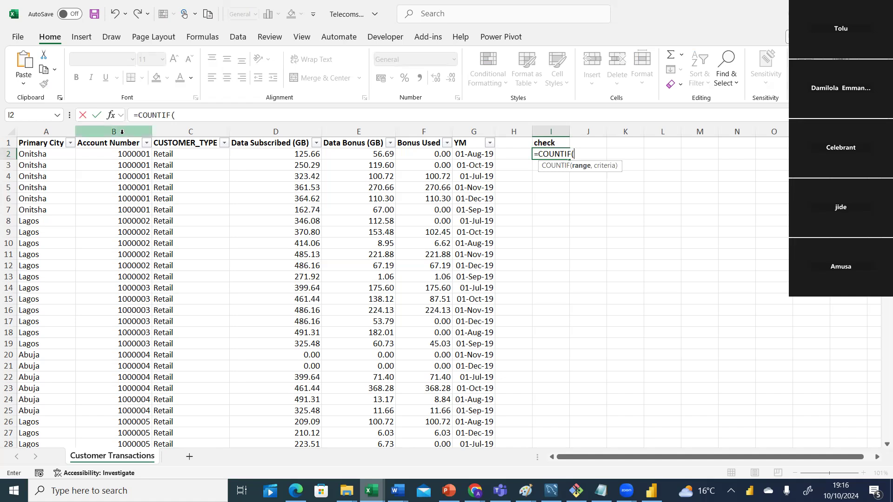
pyautogui.click(115, 132)
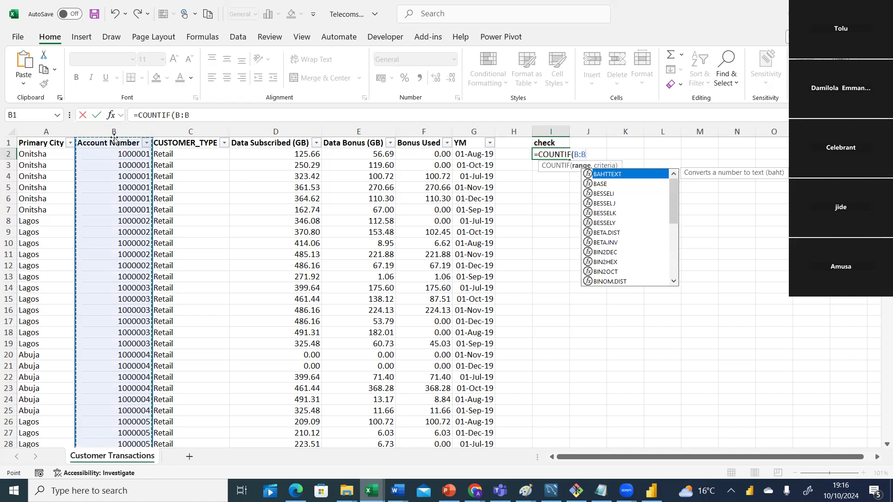
pyautogui.write(',')
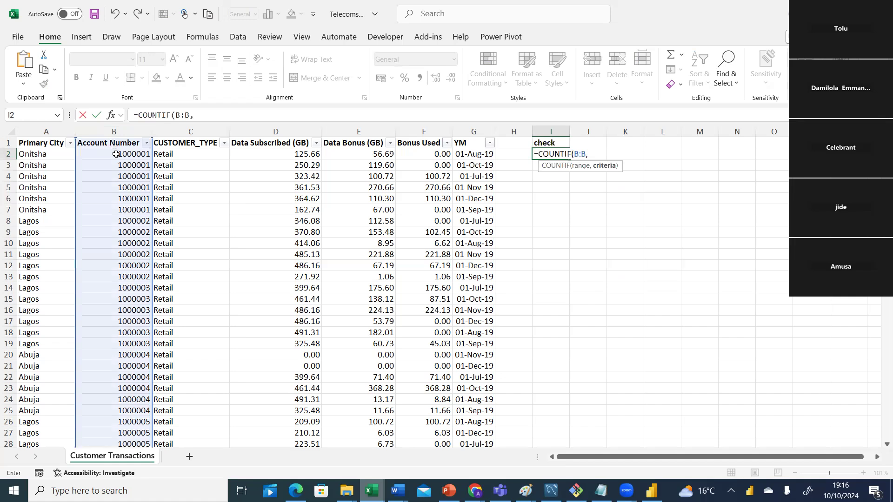
pyautogui.click(125, 155)
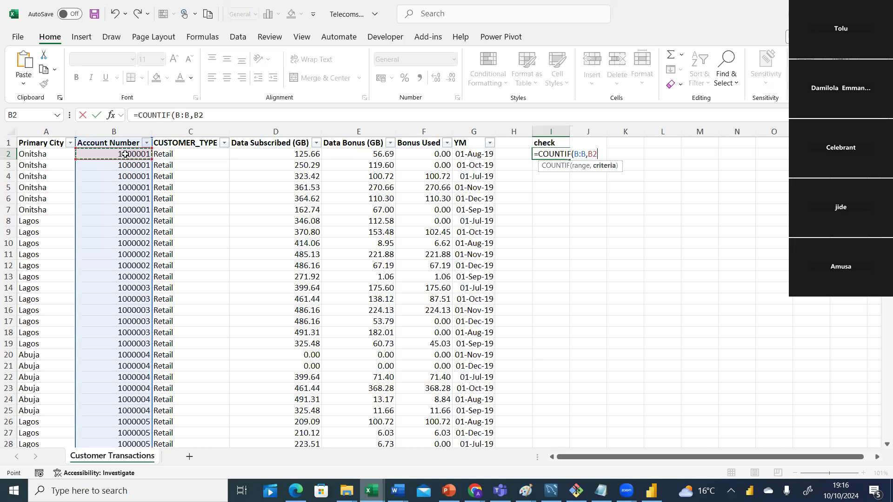
pyautogui.write(')')
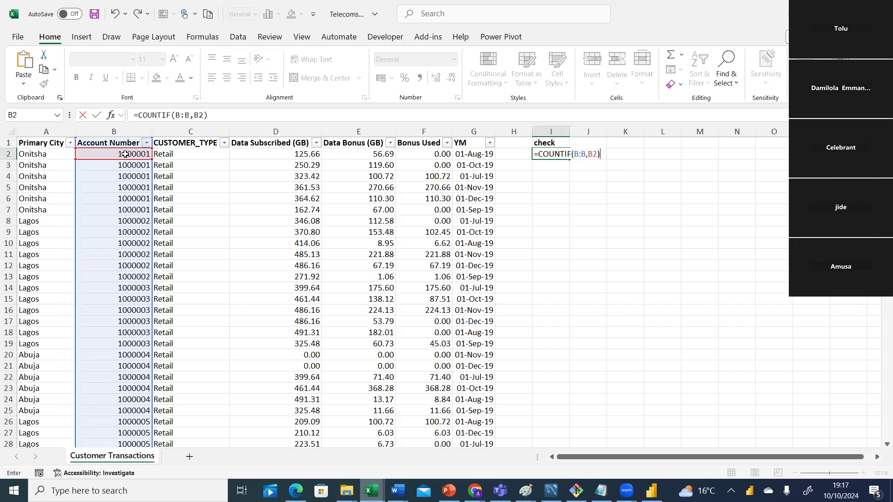
pyautogui.press('Return')
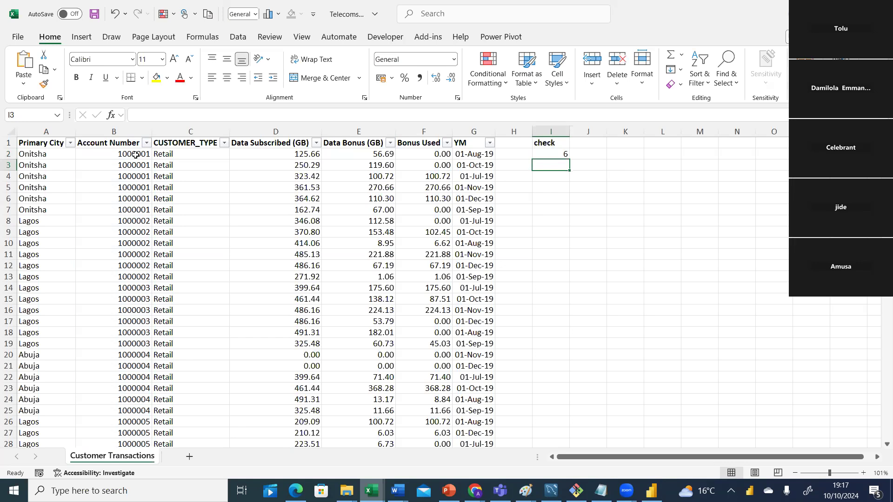
# Fill the COUNTIF formula from I2 down the check column to row 4573
pyautogui.click(135, 155)
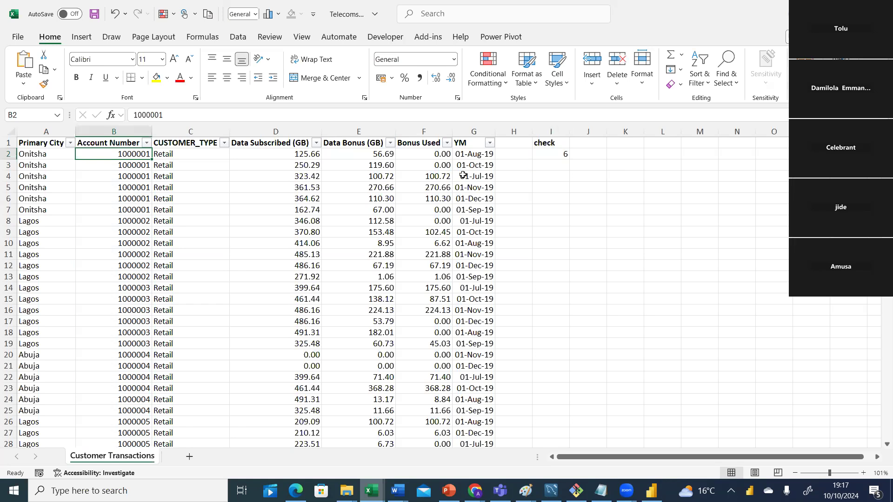
pyautogui.click(566, 154)
pyautogui.moveTo(569, 159); pyautogui.dragTo(719, 178)
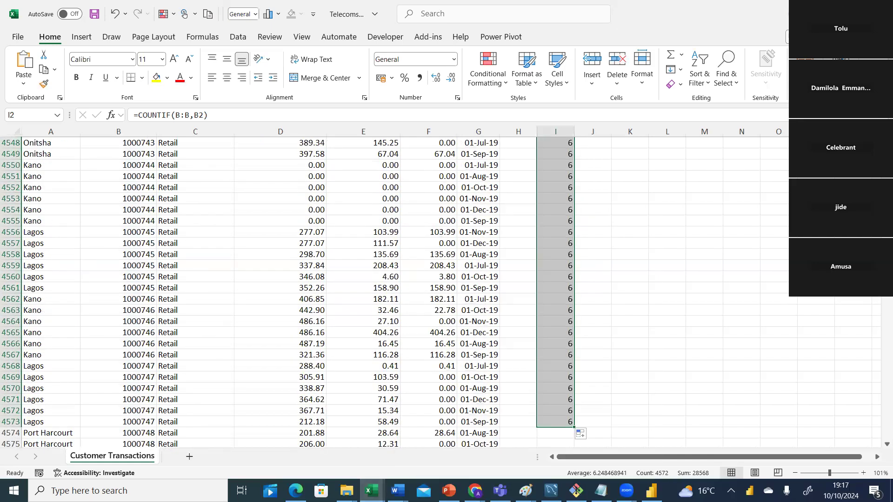
pyautogui.hotkey('ctrl', 'BackSpace')
pyautogui.hotkey('ctrl', '.')
pyautogui.hotkey('ctrl', '.')
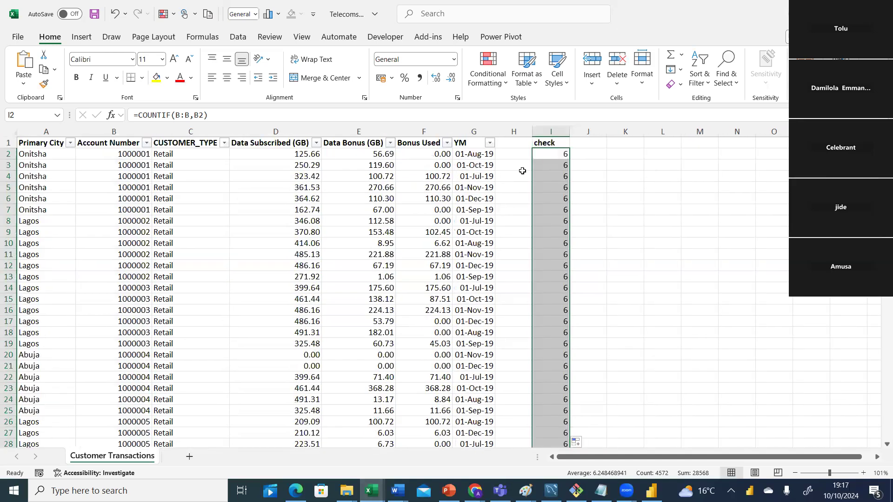
# Examine how far the filled COUNTIF counts in column I extend down alongside the transaction rows
pyautogui.click(552, 153)
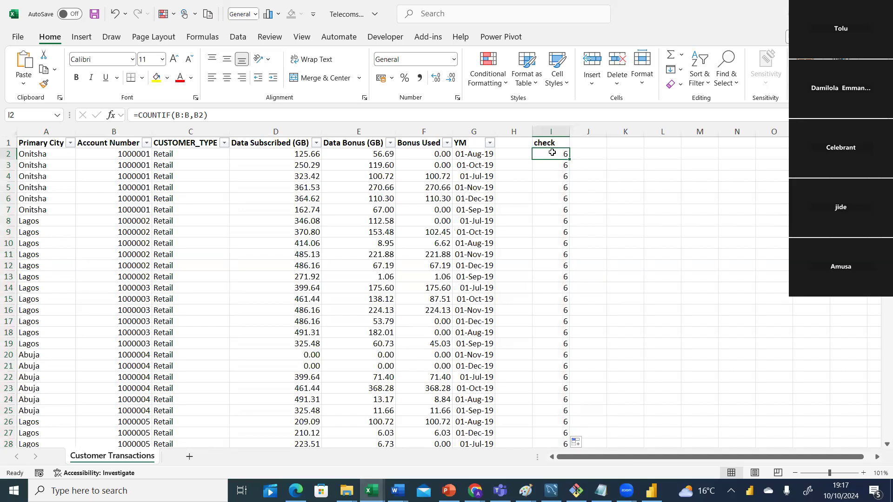
pyautogui.hotkey('ctrl', 'shift', 'Down')
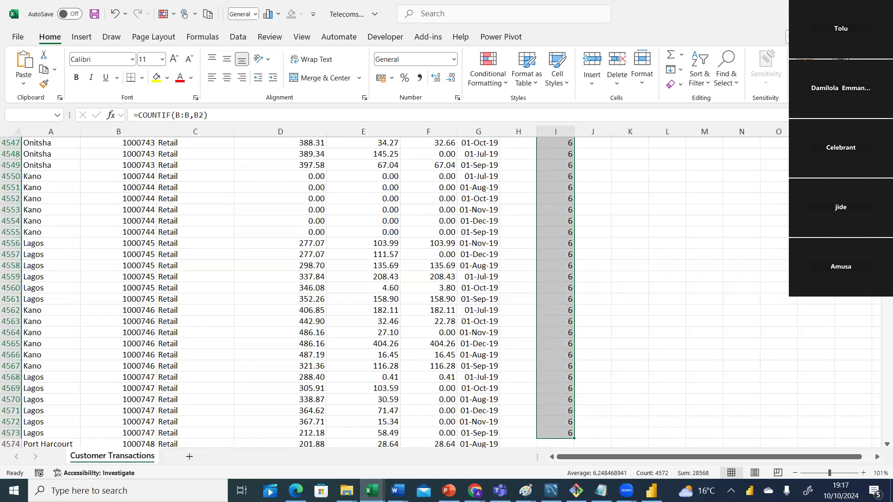
pyautogui.scroll(-20, 435, 294)
pyautogui.scroll(20, 436, 293)
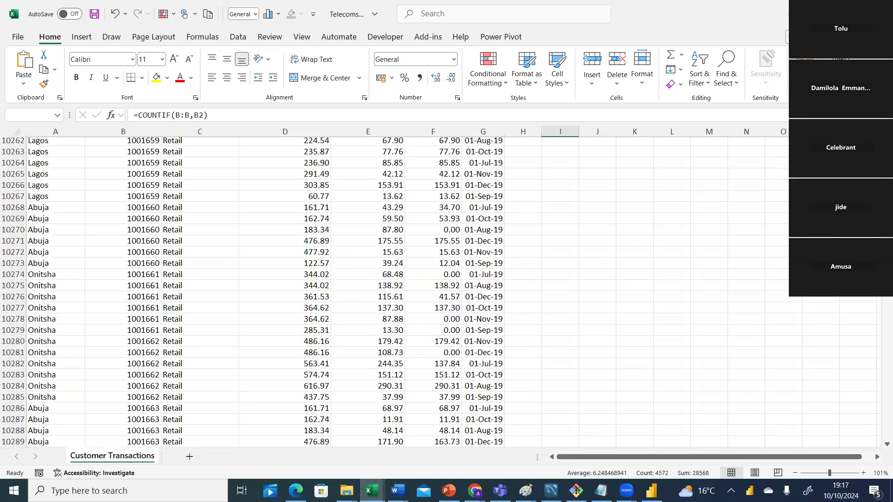
pyautogui.scroll(15, 435, 293)
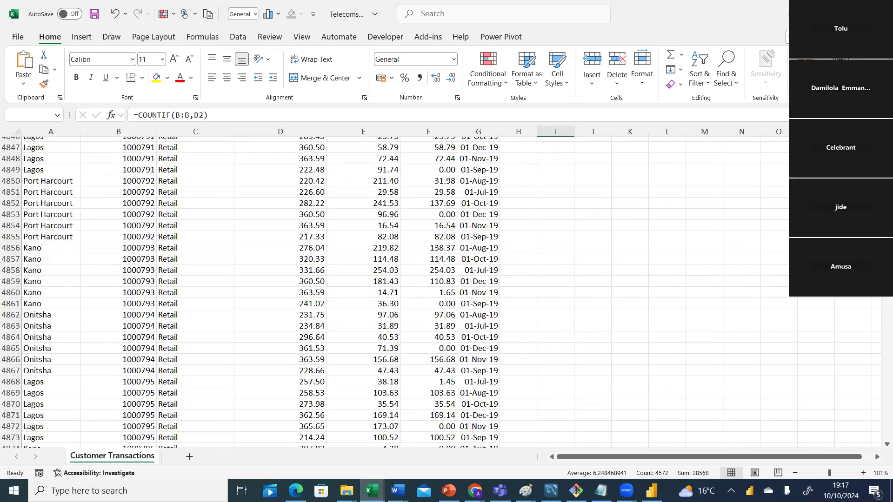
pyautogui.scroll(5, 435, 293)
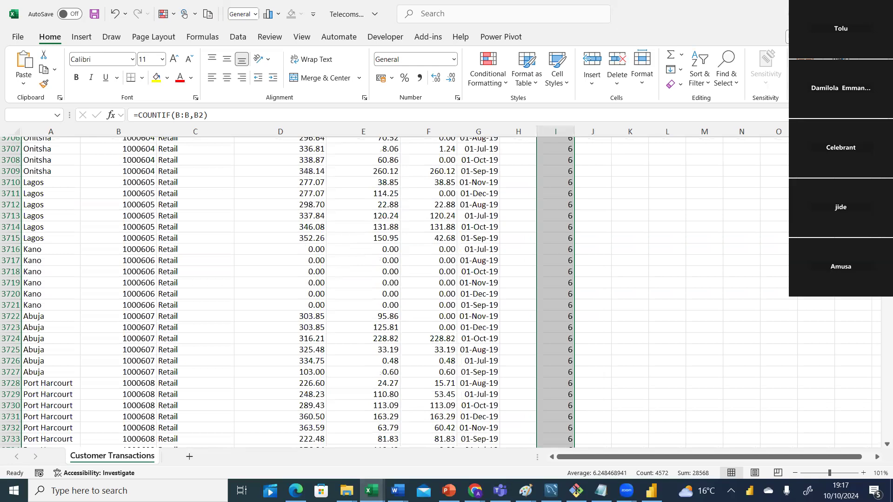
pyautogui.scroll(-10, 435, 293)
pyautogui.scroll(15, 435, 293)
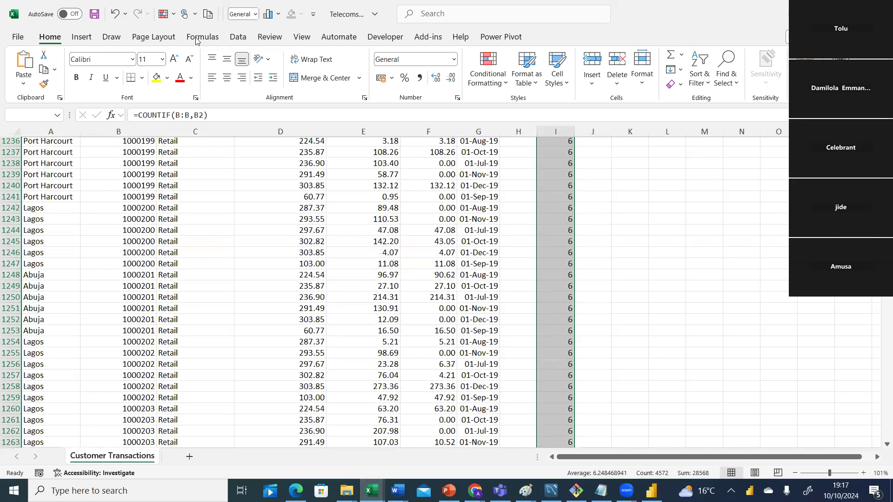
# Undo the formula fill below I2 and try to fill the COUNTIF formula down column I again
pyautogui.click(115, 15)
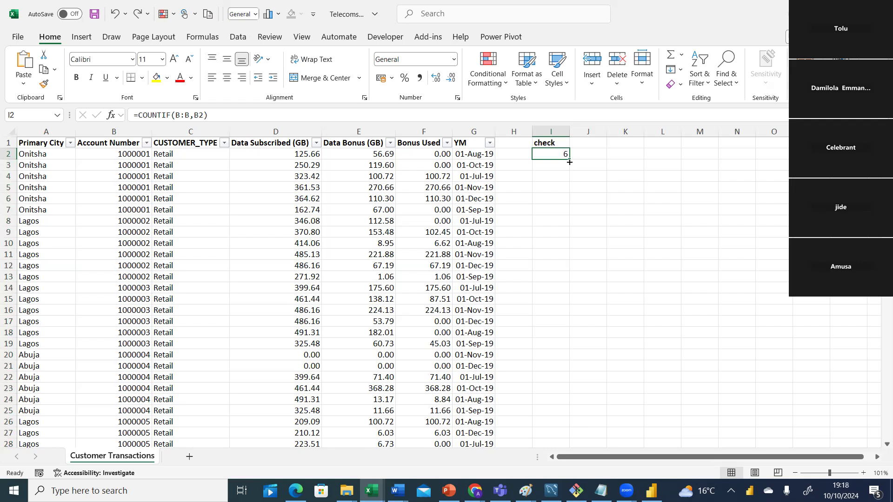
pyautogui.moveTo(569, 160); pyautogui.dragTo(570, 159)
pyautogui.scroll(-20, 446, 289)
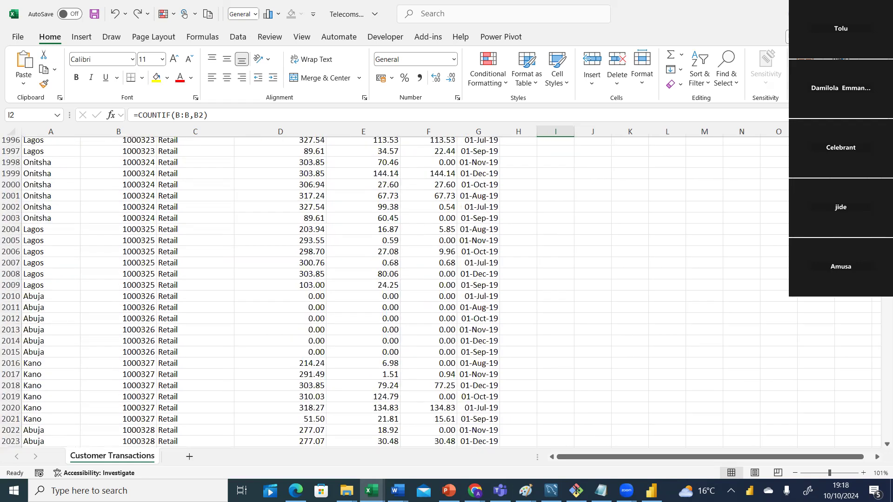
pyautogui.scroll(20, 446, 289)
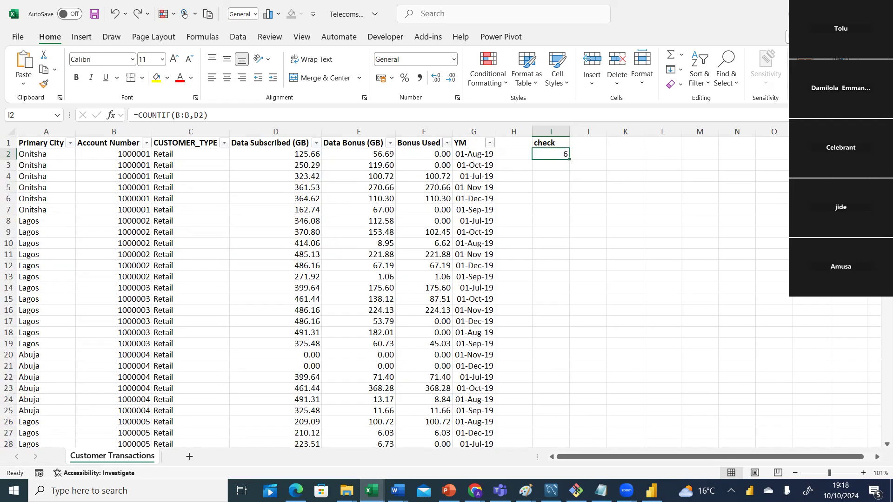
# Clear all of column I and enter the heading check in H1, directly beside the YM column
pyautogui.click(510, 152)
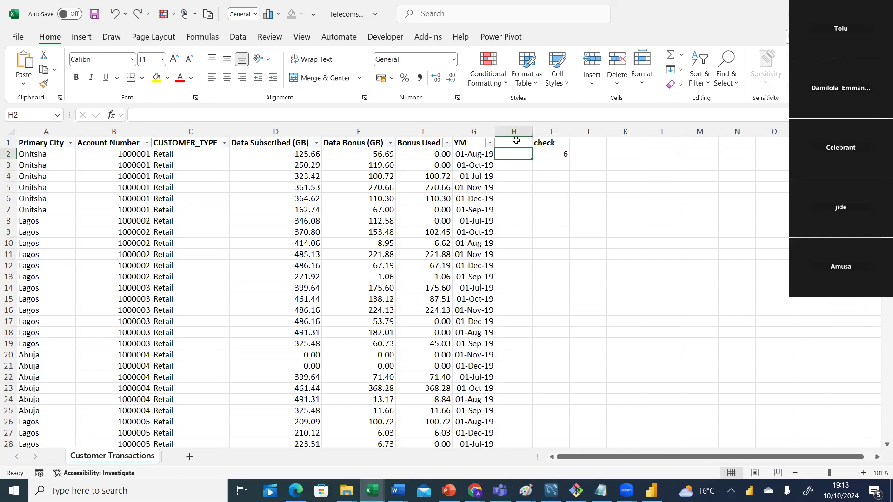
pyautogui.click(550, 143)
pyautogui.click(550, 134)
pyautogui.press('Delete')
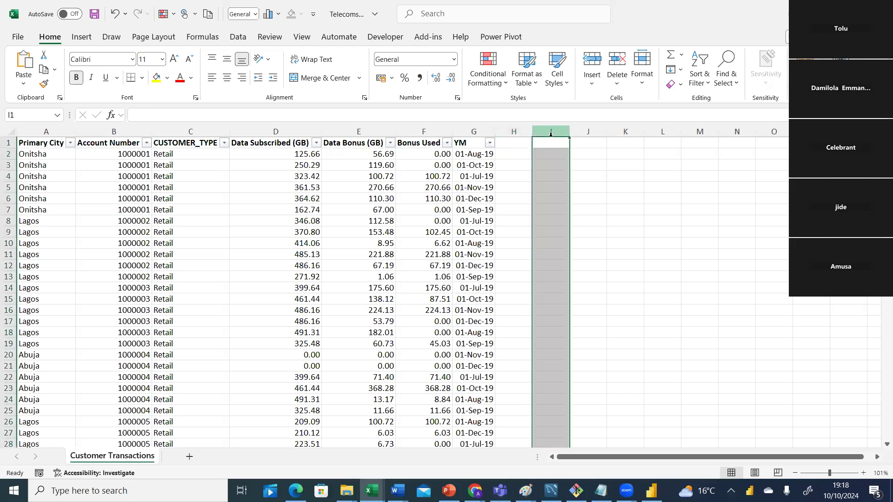
pyautogui.click(515, 144)
pyautogui.click(515, 143)
pyautogui.write('check')
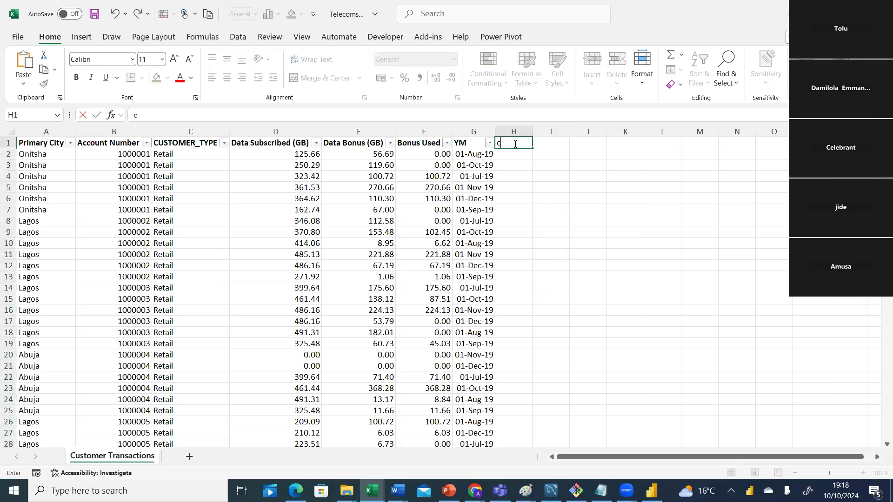
# Enter =COUNTIF(B:B,B2) in H2 to count the first account number's occurrences in the Account Number column
pyautogui.click(514, 153)
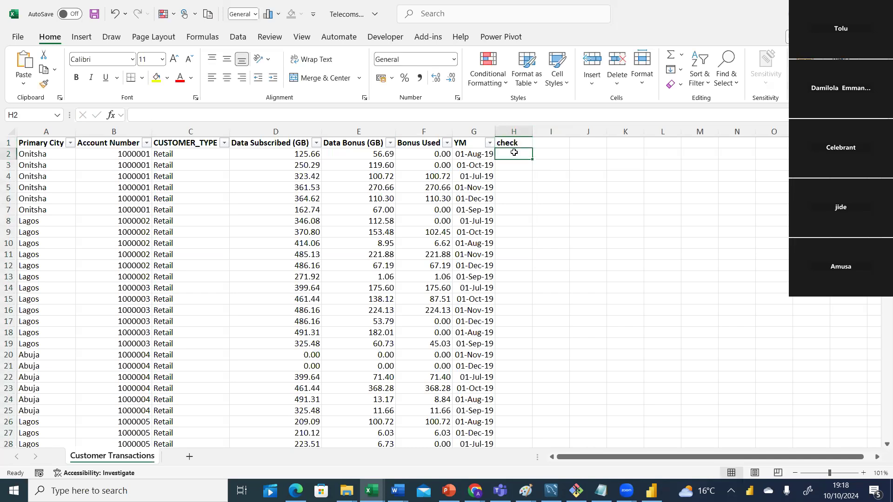
pyautogui.write('=count')
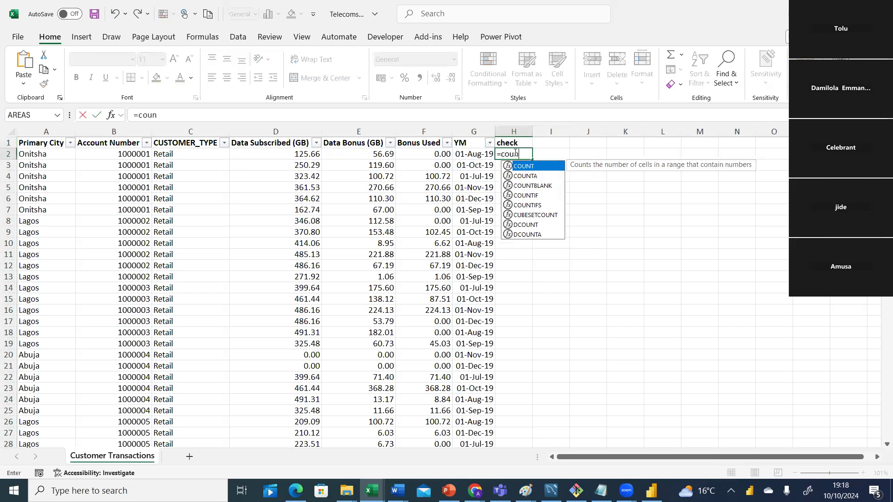
pyautogui.press('Down')
pyautogui.press('Down')
pyautogui.press('Down')
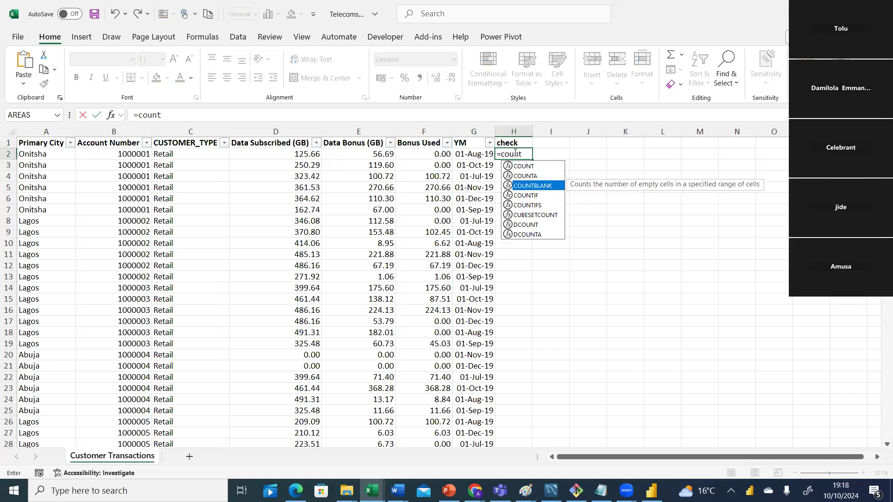
pyautogui.press('Tab')
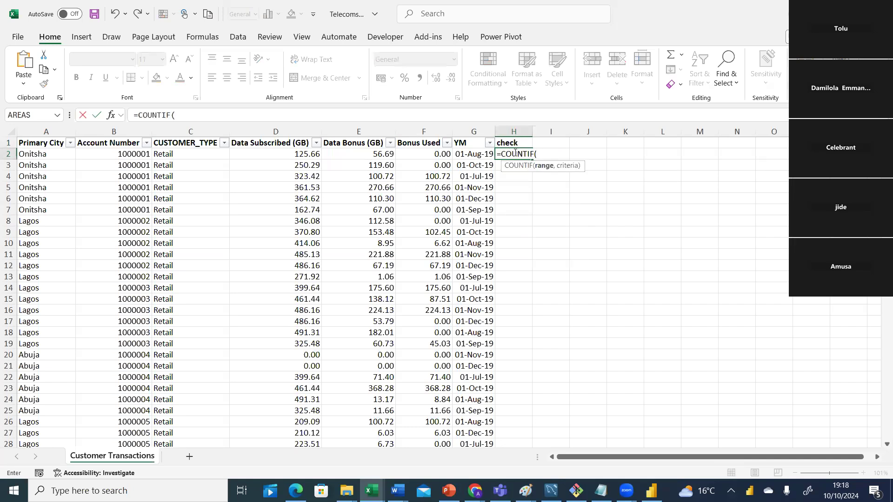
pyautogui.click(133, 129)
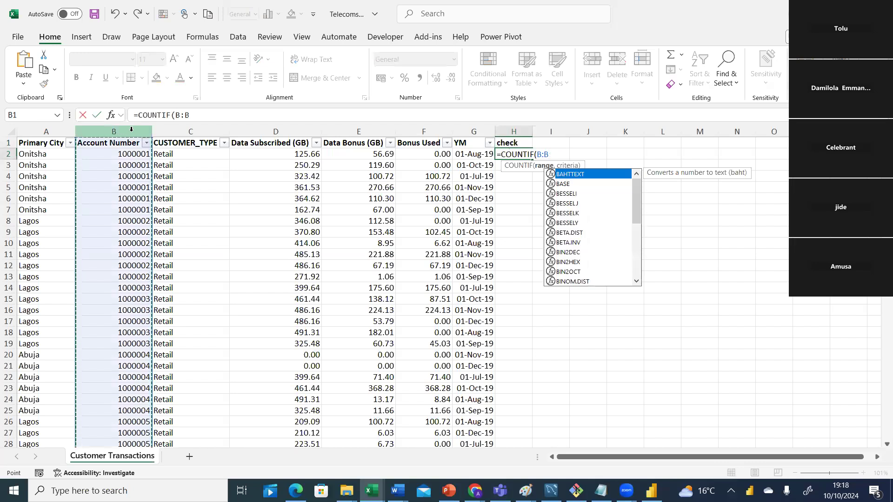
pyautogui.write(',')
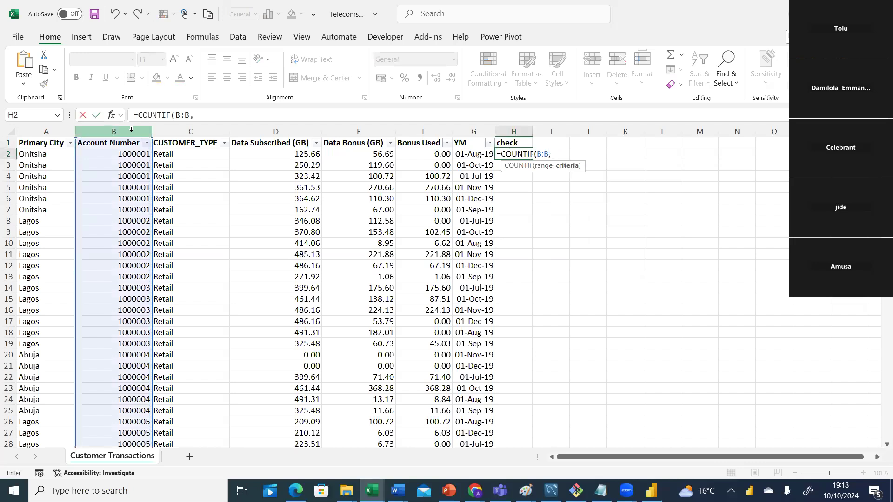
pyautogui.click(128, 153)
pyautogui.write(')')
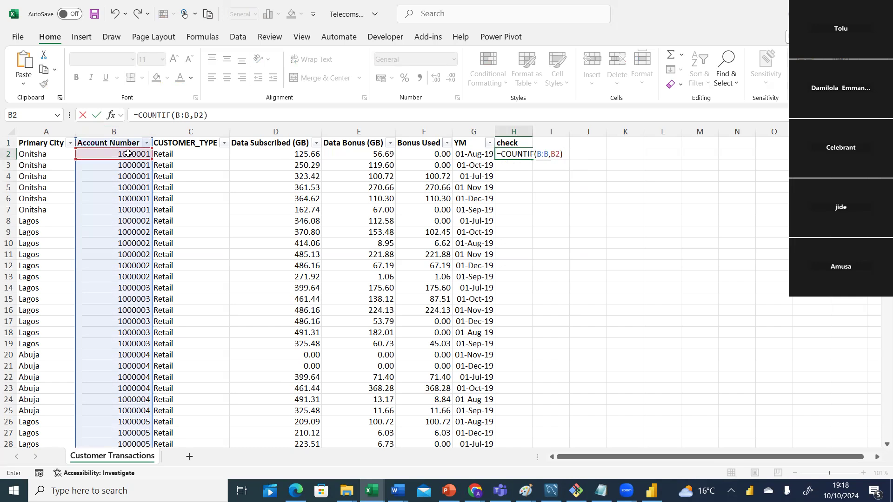
pyautogui.press('Return')
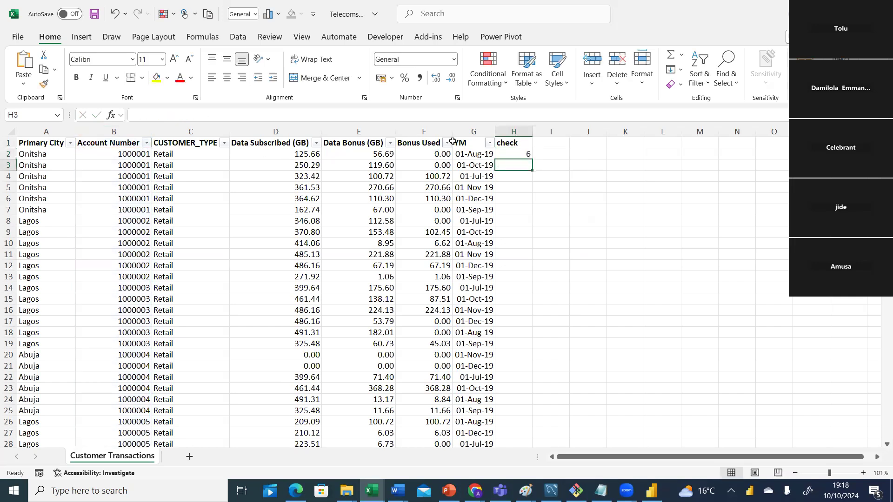
# Fill the COUNTIF formula from H2 down the check column to the last data row, 60169
pyautogui.click(518, 151)
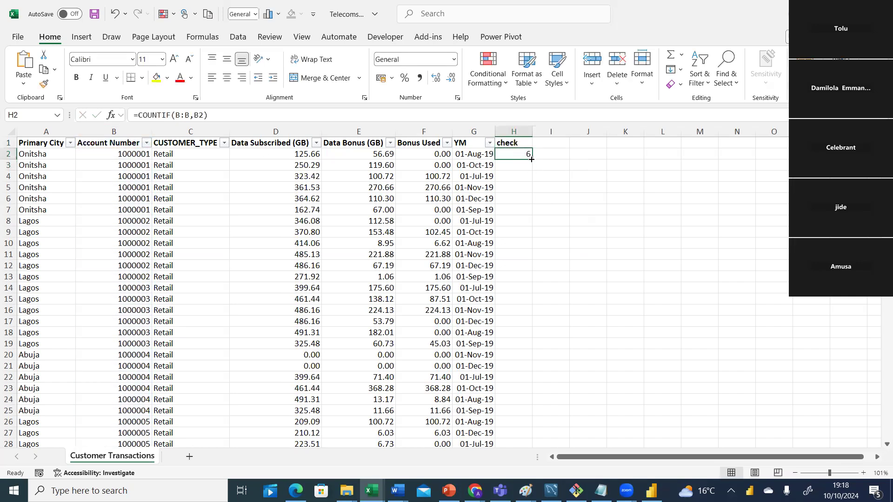
pyautogui.doubleClick(532, 160)
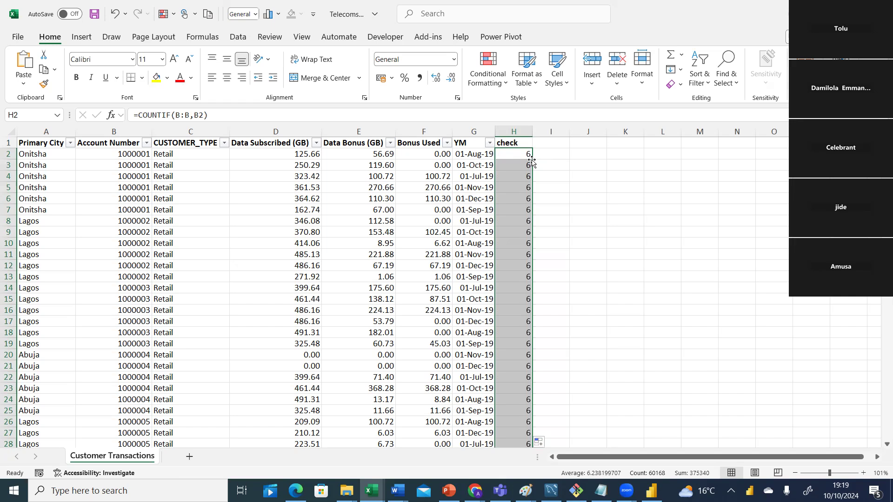
pyautogui.click(558, 159)
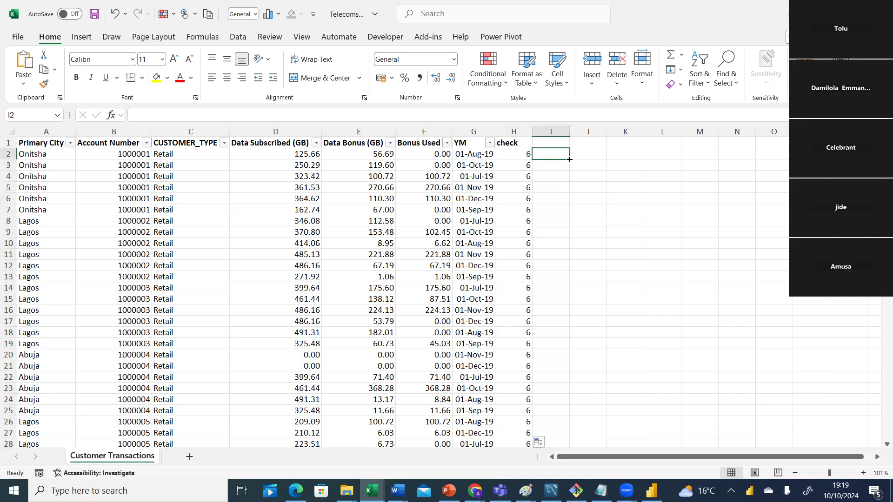
pyautogui.click(602, 187)
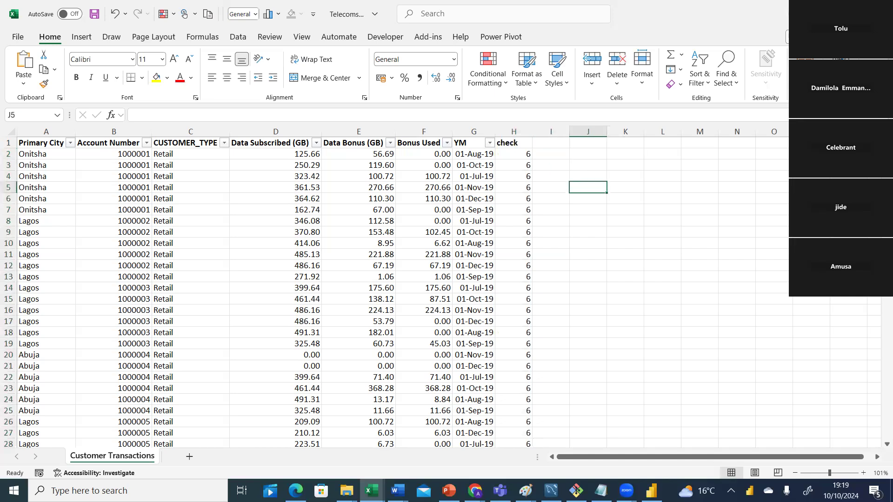
pyautogui.moveTo(887, 142); pyautogui.dragTo(879, 472)
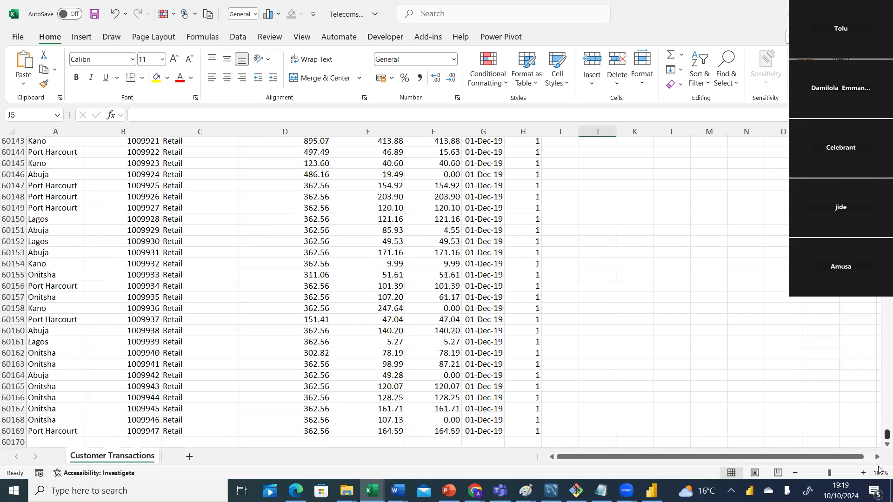
pyautogui.moveTo(888, 433); pyautogui.dragTo(887, 138)
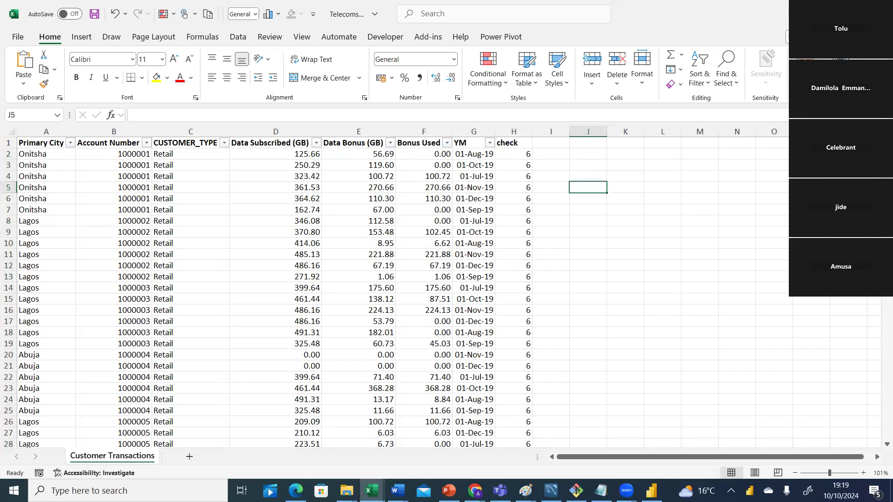
pyautogui.click(734, 200)
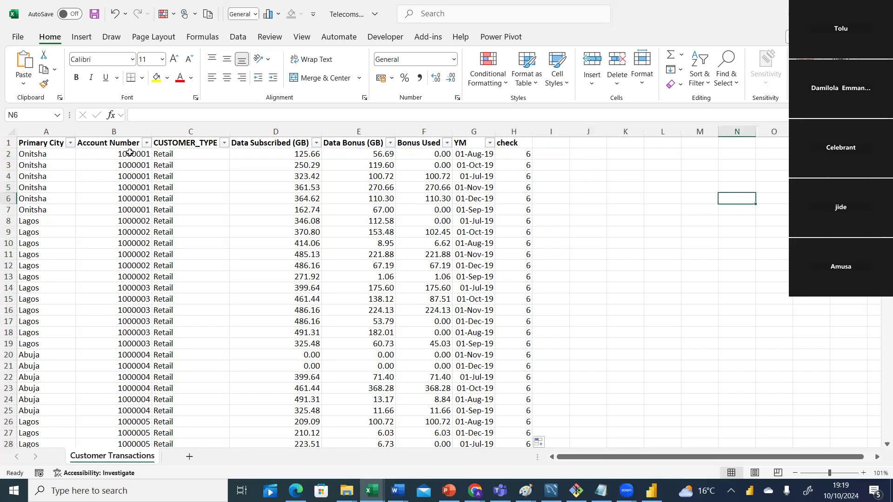
# Compare the first account's rows in B2:B7 one by one with its count in the check column
pyautogui.click(140, 221)
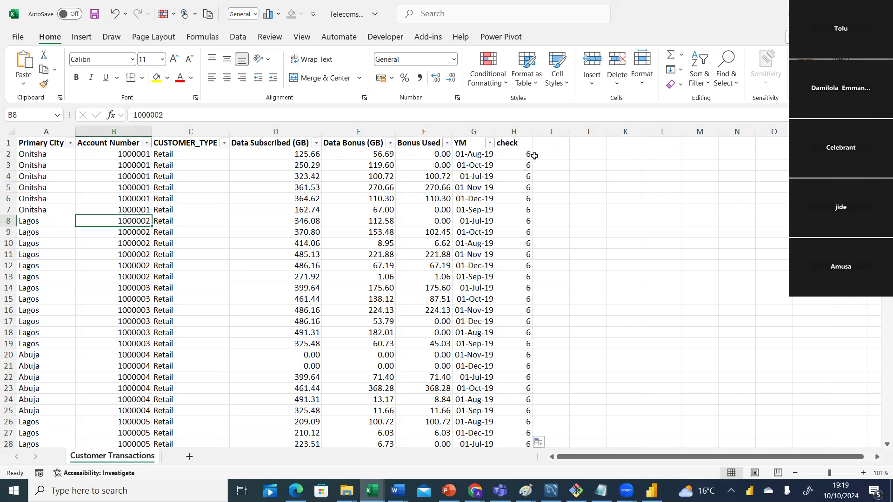
pyautogui.click(519, 143)
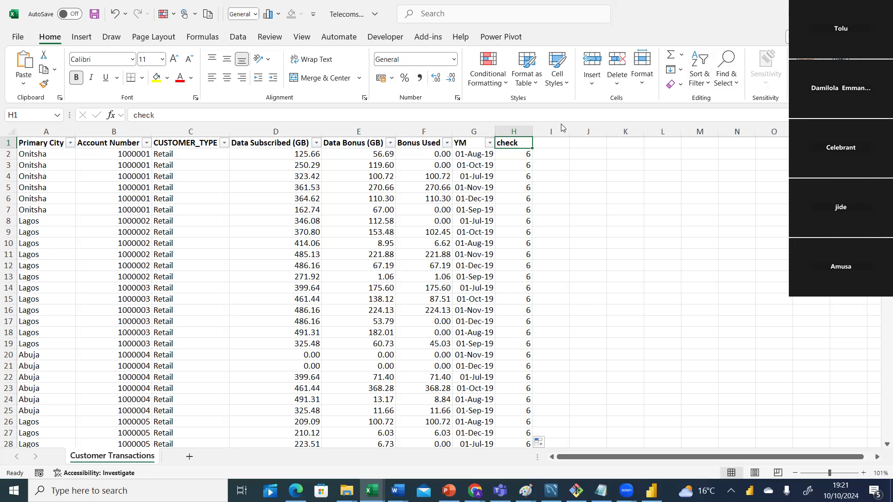
pyautogui.click(136, 157)
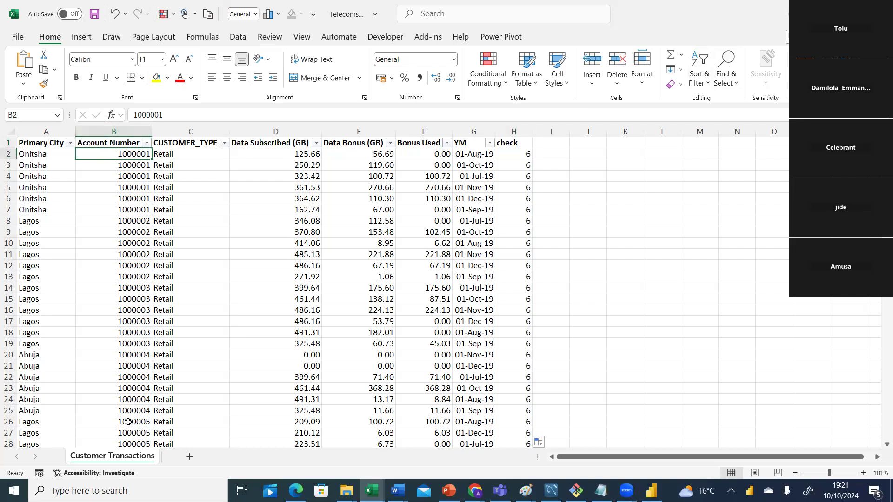
pyautogui.click(134, 164)
pyautogui.click(136, 176)
pyautogui.click(137, 186)
pyautogui.click(138, 197)
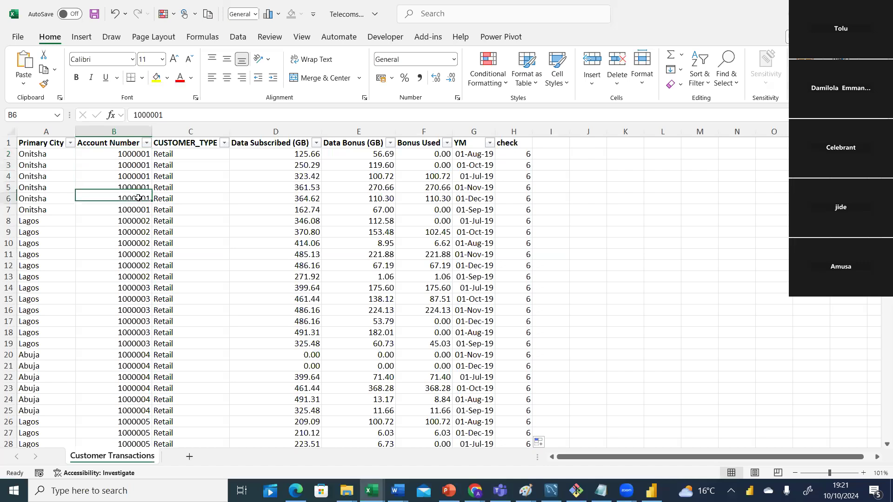
pyautogui.click(135, 210)
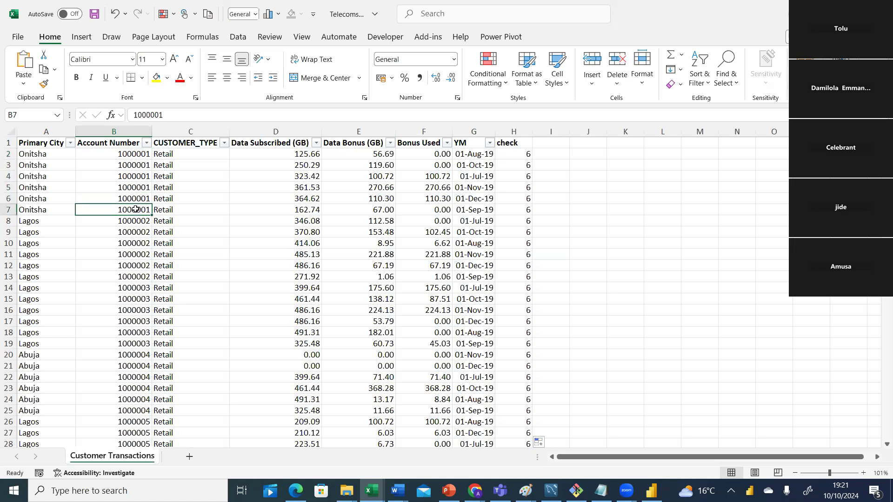
pyautogui.moveTo(136, 154); pyautogui.dragTo(135, 210)
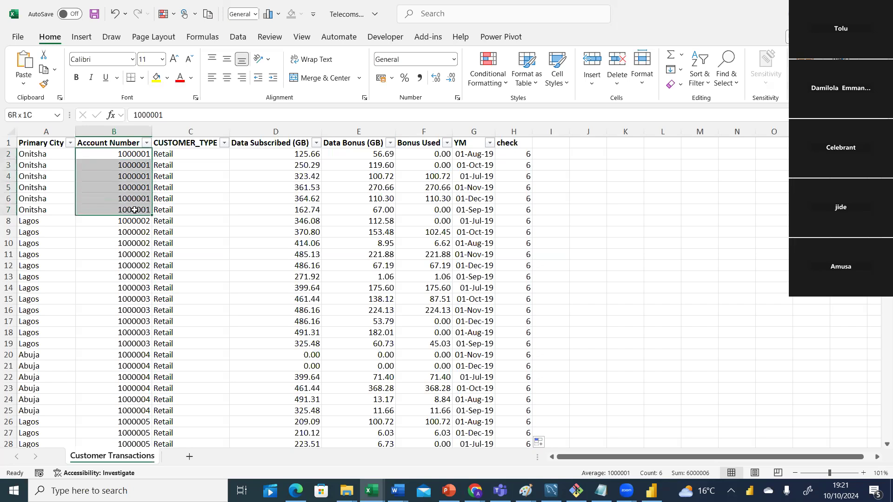
pyautogui.click(622, 176)
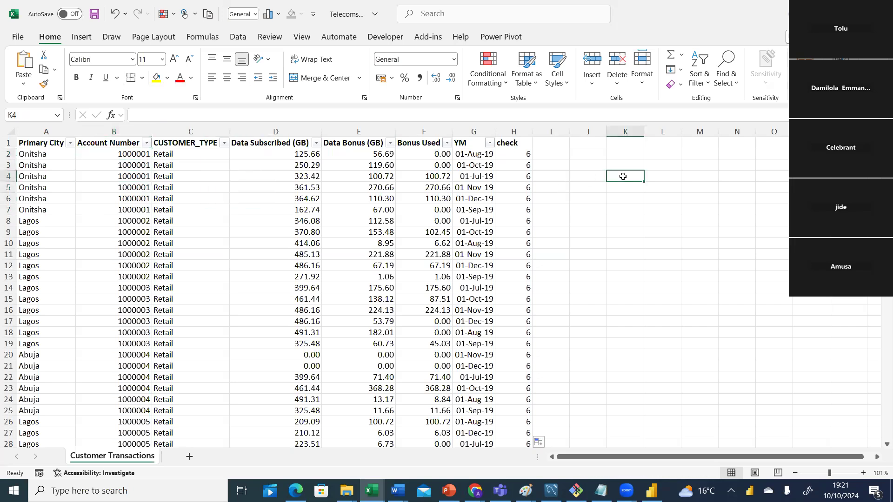
pyautogui.write('1')
pyautogui.press('BackSpace')
pyautogui.click(145, 154)
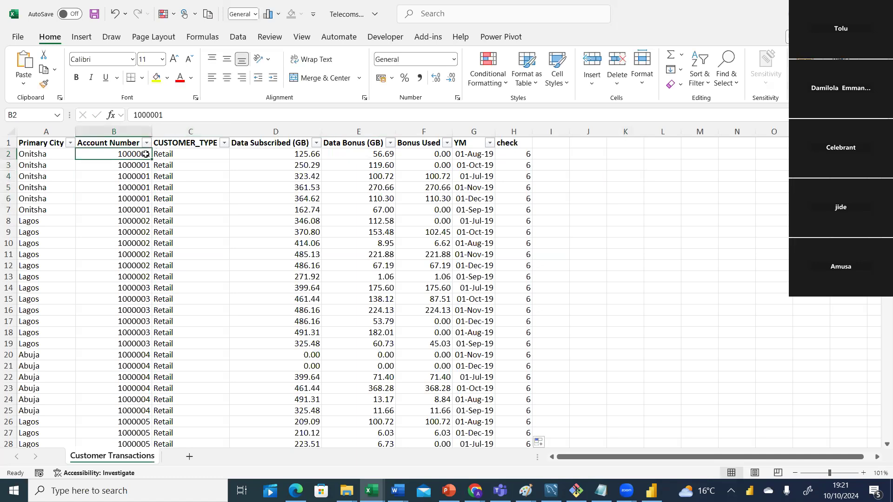
# Copy the first account number from B2 to K3 and enter its count, 6, in L3
pyautogui.hotkey('ctrl', 'c')
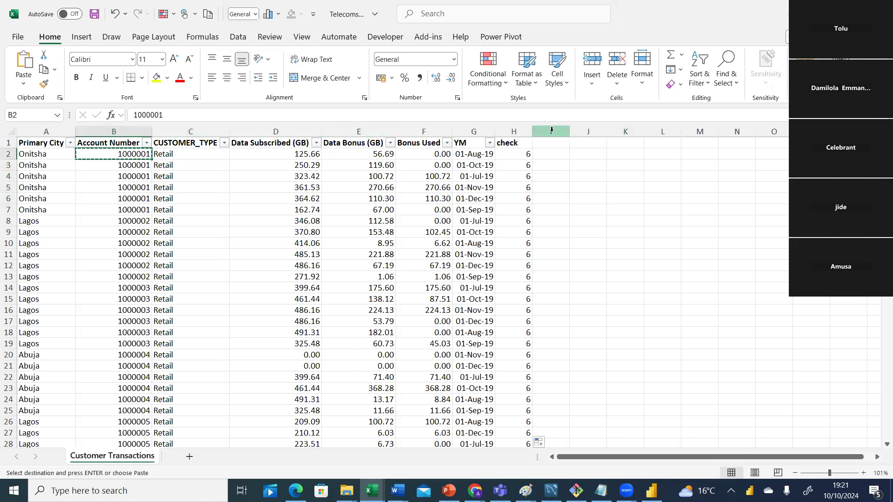
pyautogui.click(617, 166)
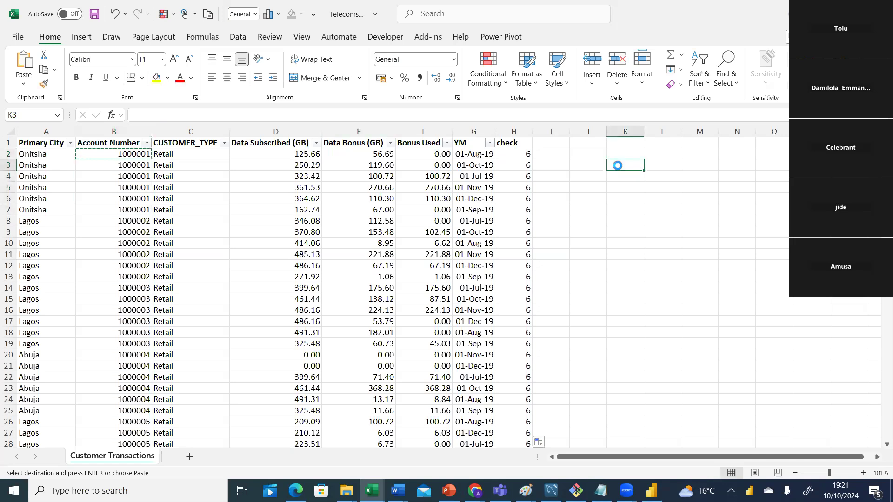
pyautogui.hotkey('ctrl', 'v')
pyautogui.click(610, 222)
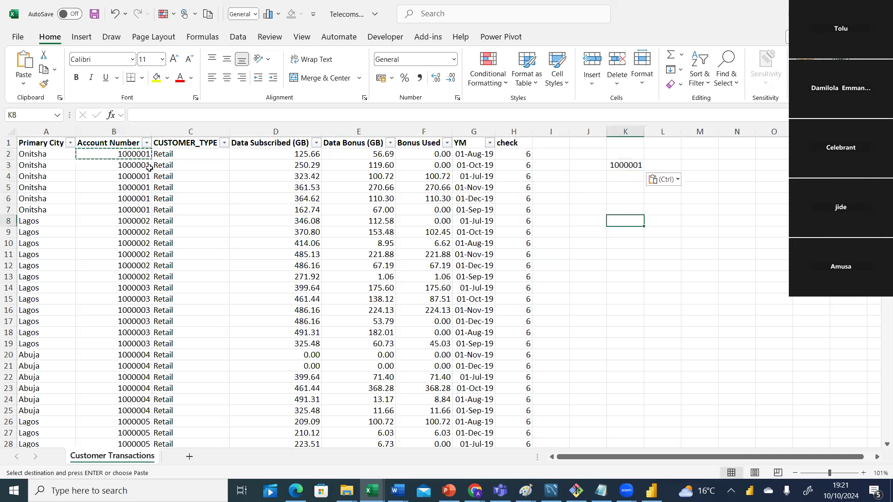
pyautogui.click(215, 207)
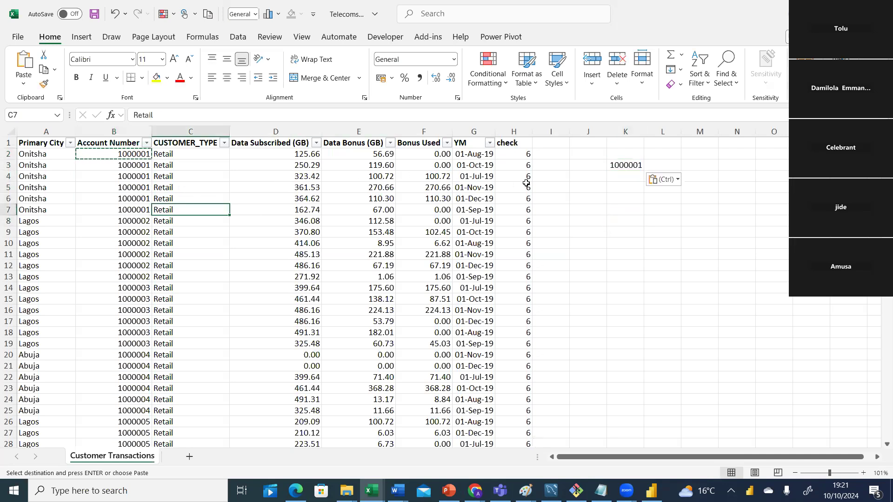
pyautogui.click(669, 166)
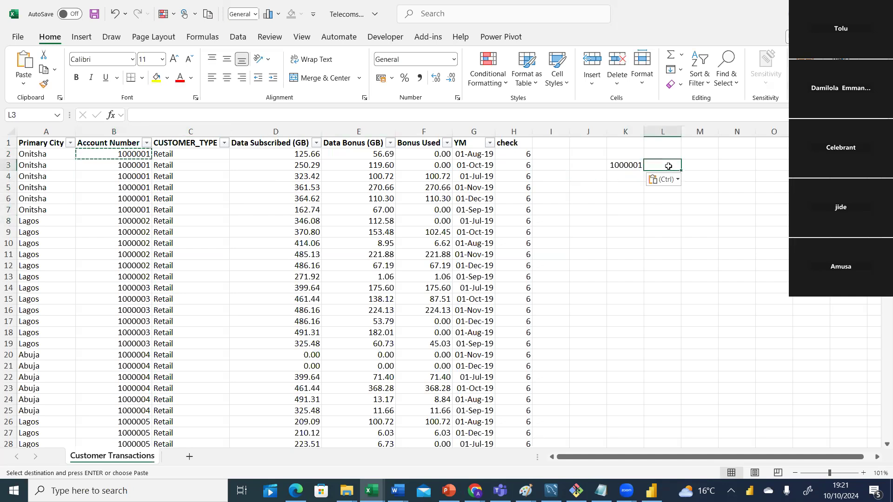
pyautogui.write('6')
pyautogui.click(641, 200)
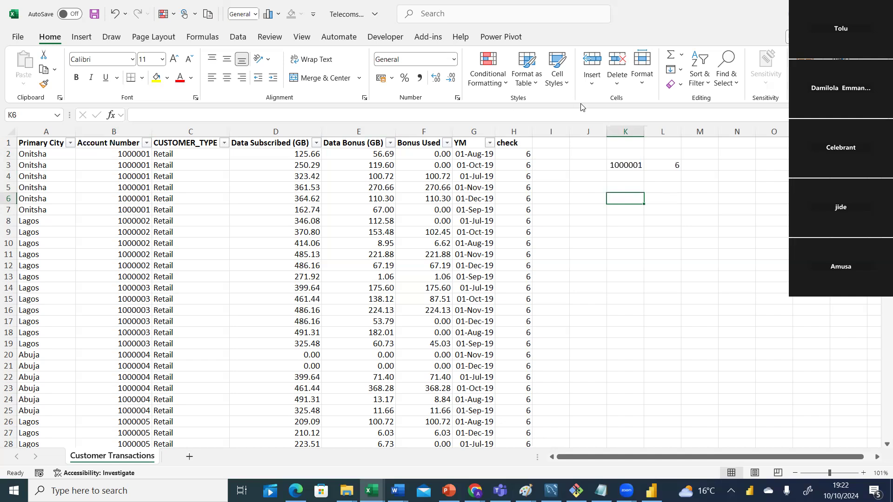
# Compare the first account's rows and the second account's rows in B8:B13 with their counts in the check column
pyautogui.click(139, 166)
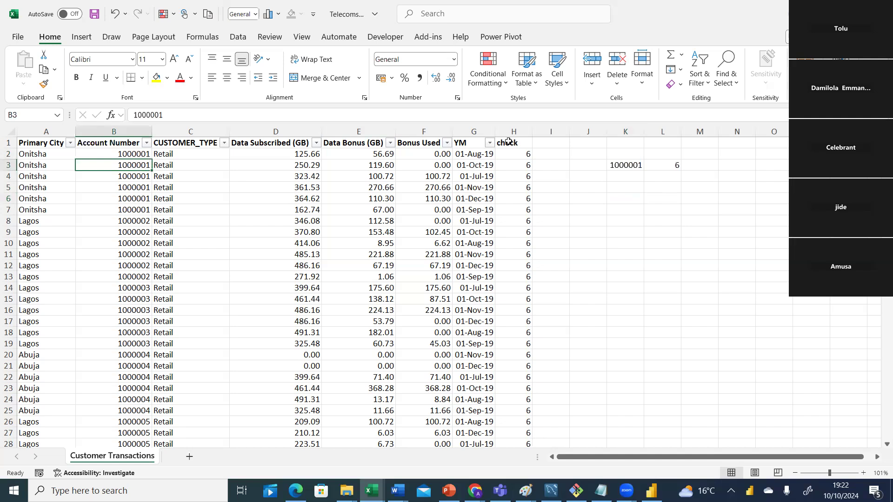
pyautogui.click(526, 166)
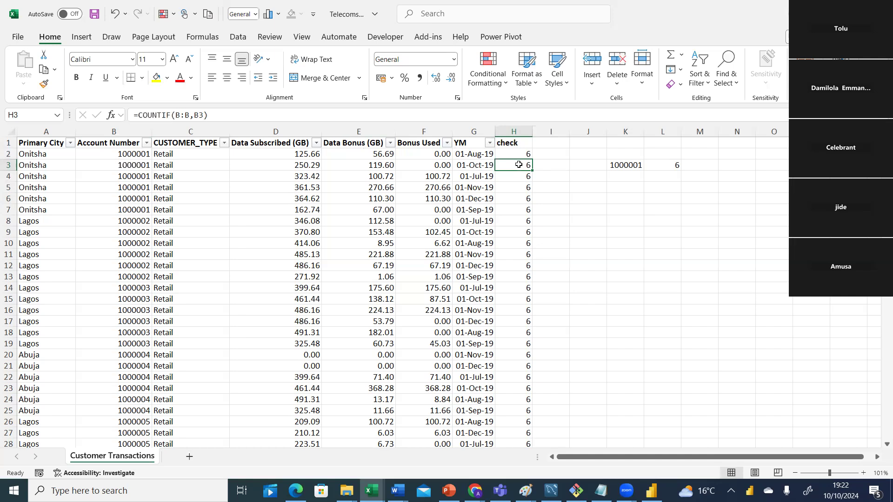
pyautogui.click(135, 189)
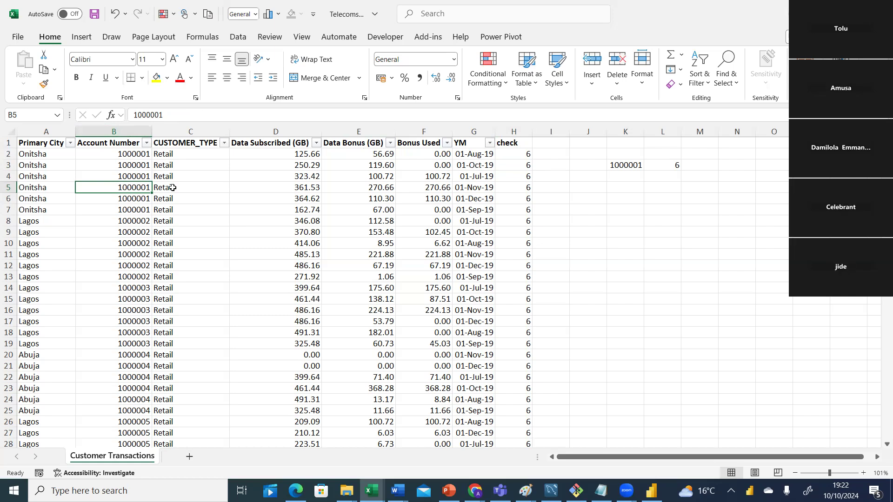
pyautogui.click(139, 220)
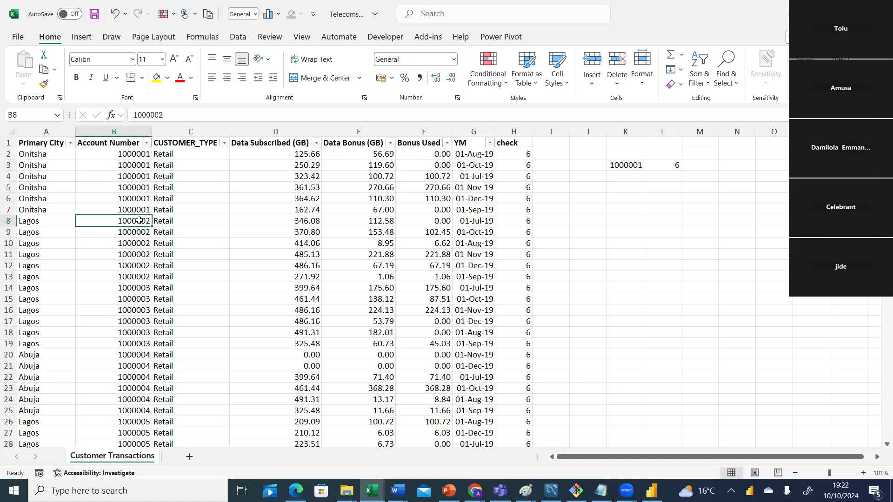
pyautogui.moveTo(141, 221); pyautogui.dragTo(139, 274)
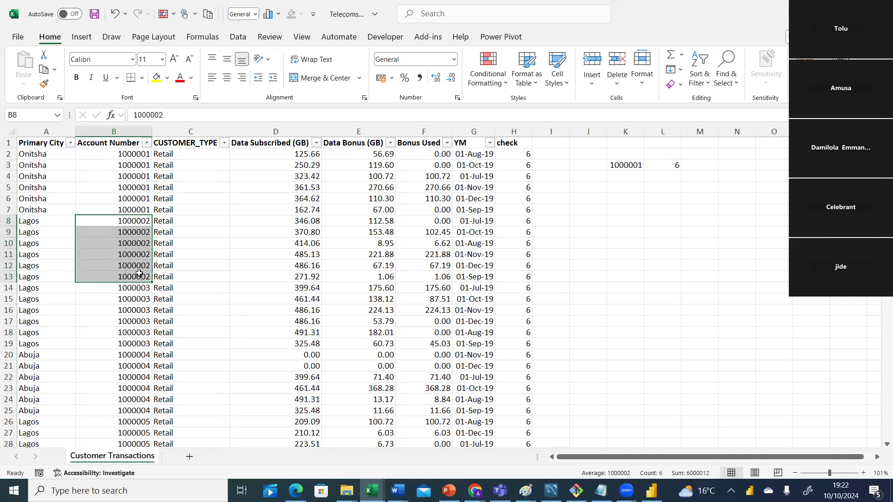
pyautogui.click(200, 255)
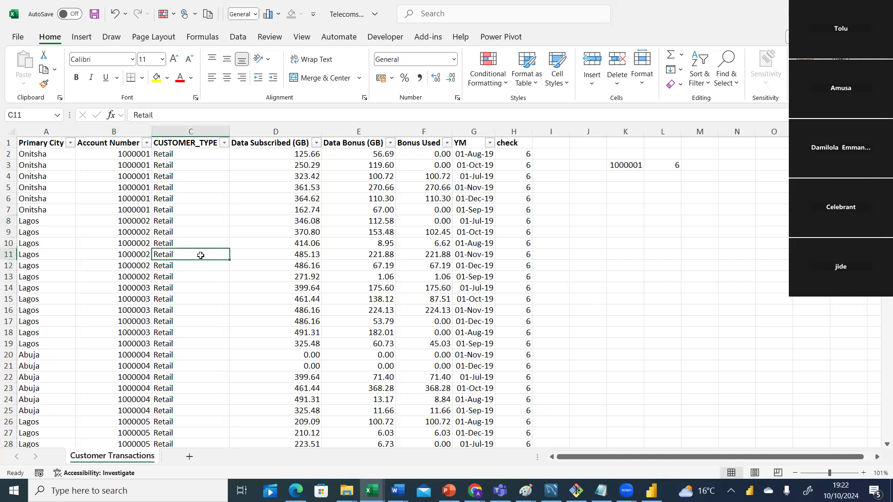
pyautogui.click(140, 244)
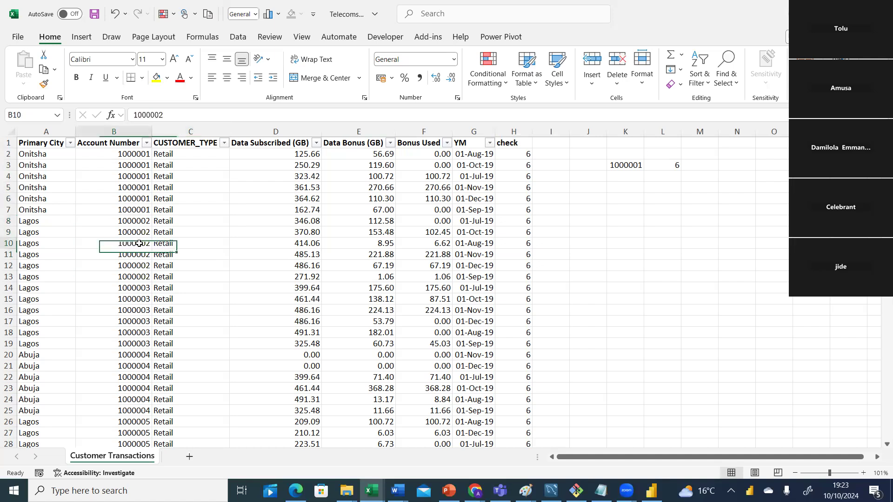
# Enter the second account number in K4 and its count, 6, in L4
pyautogui.click(621, 175)
pyautogui.write('100')
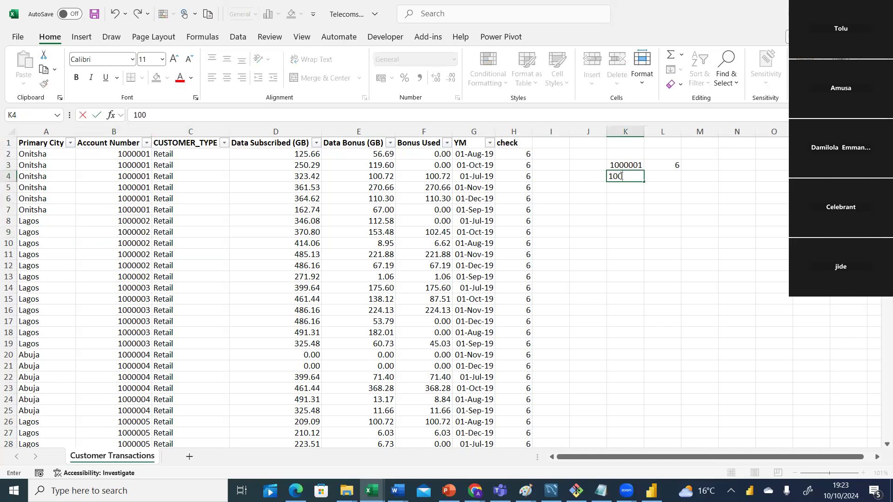
pyautogui.write('00002')
pyautogui.press('F2')
pyautogui.click(666, 200)
pyautogui.click(667, 176)
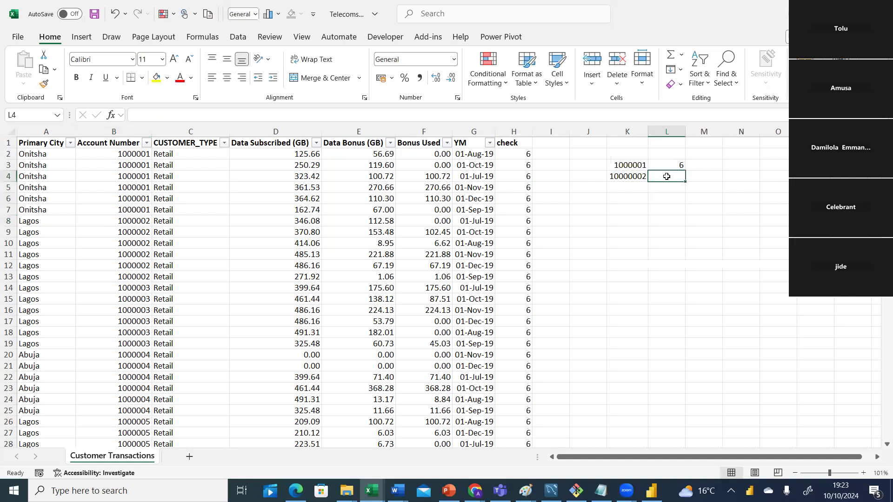
pyautogui.write('5')
pyautogui.press('BackSpace')
pyautogui.write('6')
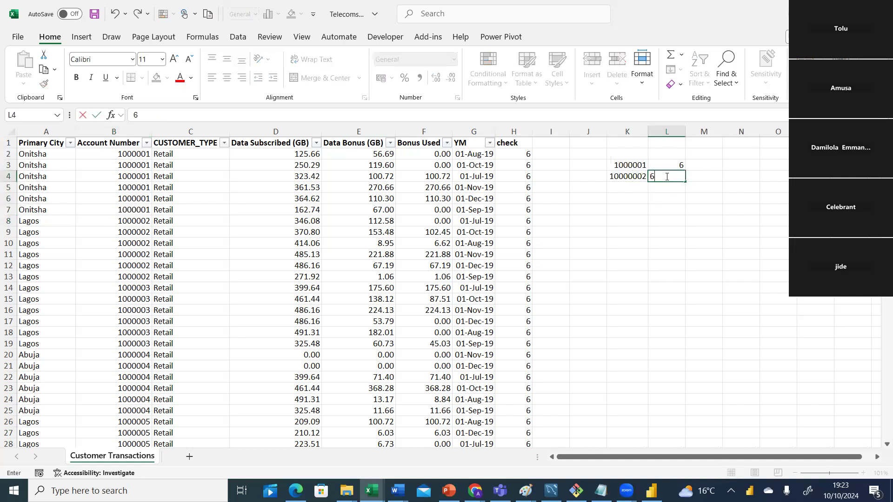
pyautogui.click(623, 219)
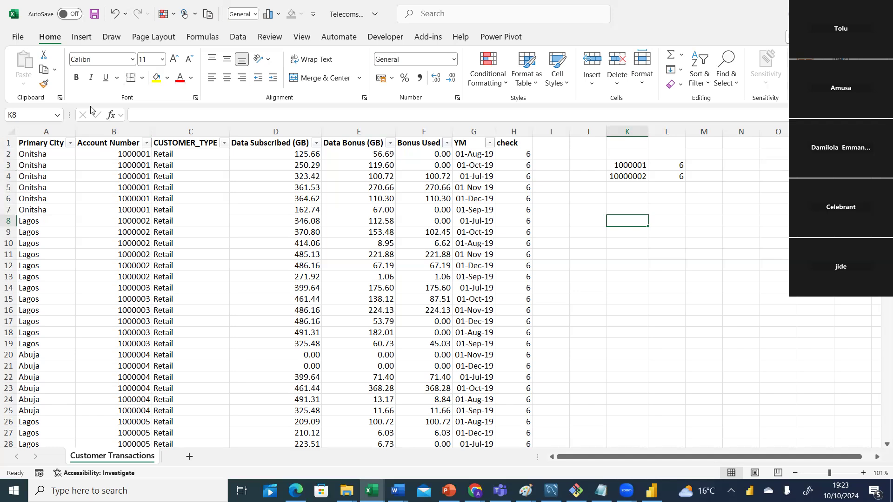
# Turn the header filter off and on again to include the check column, and open that column's filter options
pyautogui.click(515, 144)
pyautogui.click(237, 37)
pyautogui.click(504, 67)
pyautogui.click(500, 68)
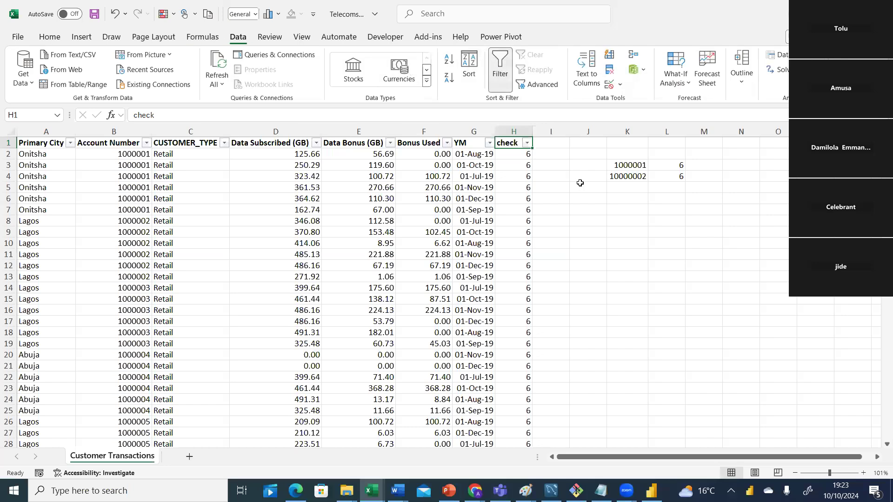
pyautogui.click(561, 201)
pyautogui.click(527, 143)
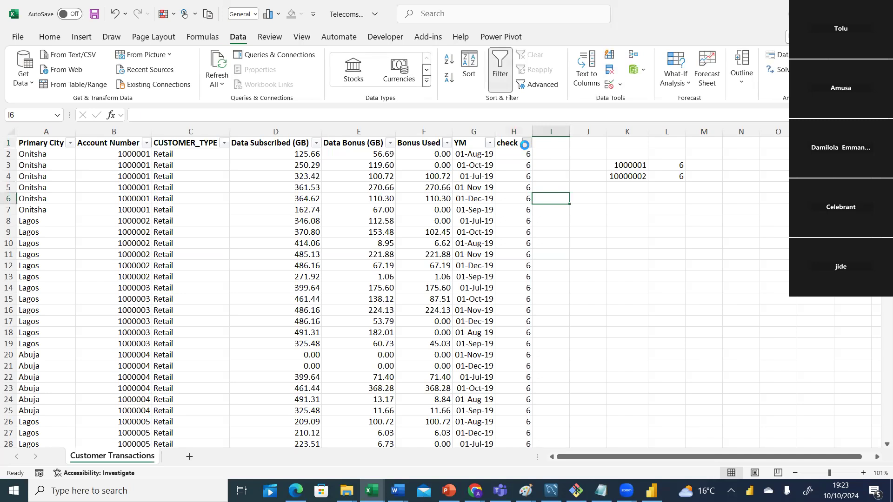
pyautogui.click(561, 235)
pyautogui.click(527, 143)
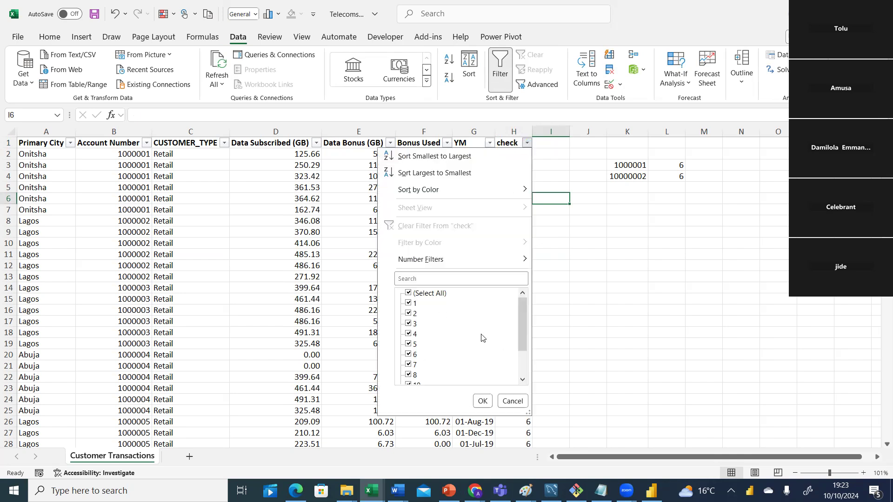
pyautogui.click(409, 303)
pyautogui.click(409, 313)
pyautogui.click(408, 324)
pyautogui.click(409, 334)
pyautogui.click(409, 344)
pyautogui.click(409, 355)
pyautogui.moveTo(522, 328); pyautogui.dragTo(522, 351)
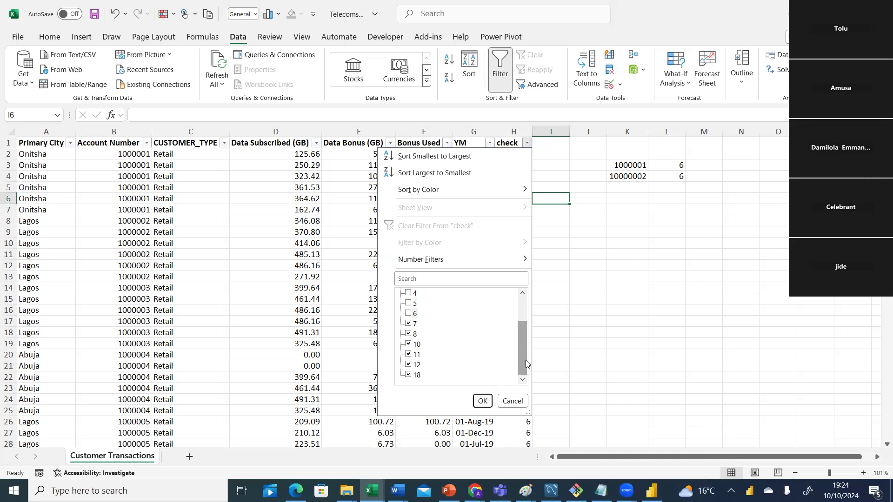
pyautogui.moveTo(526, 360); pyautogui.dragTo(525, 308)
# Filter the check column to show only records with the value 18
pyautogui.click(409, 293)
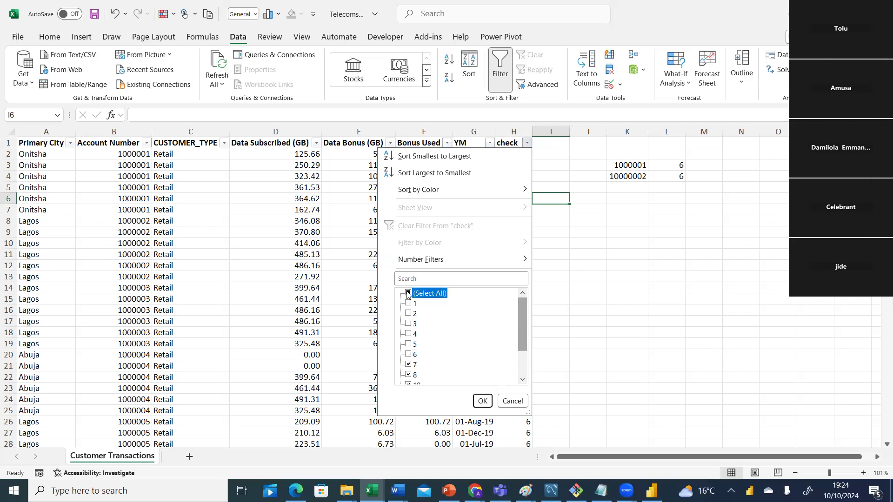
pyautogui.click(428, 294)
pyautogui.moveTo(523, 338); pyautogui.dragTo(523, 359)
pyautogui.click(408, 375)
pyautogui.click(481, 400)
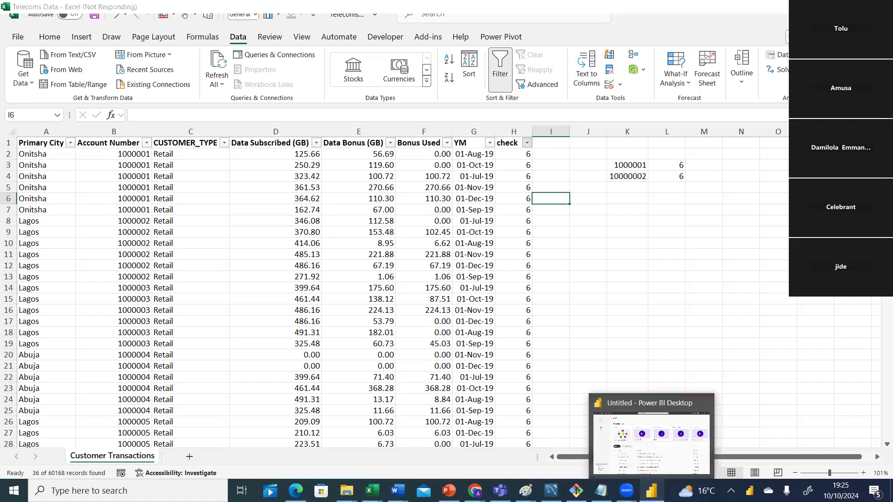
# Open Task Manager, sort the processes by memory usage, and minimise it to return to the workbook
pyautogui.rightClick(666, 492)
pyautogui.click(716, 443)
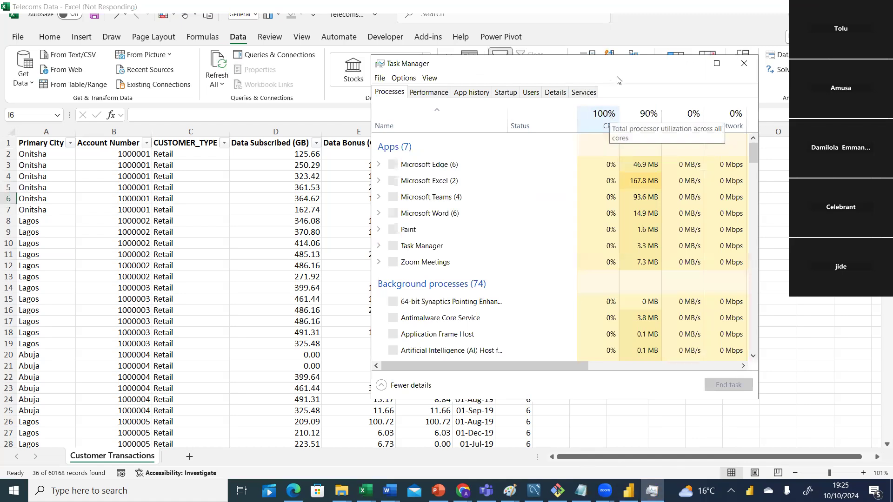
pyautogui.click(657, 116)
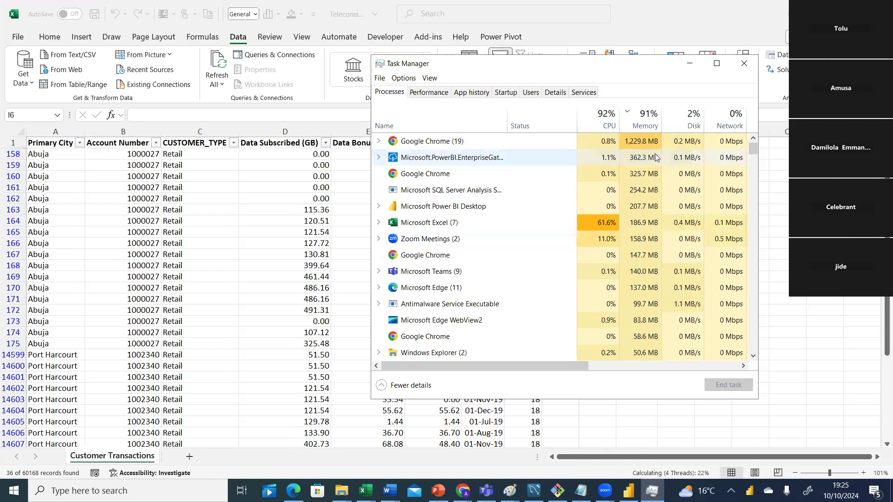
pyautogui.click(689, 68)
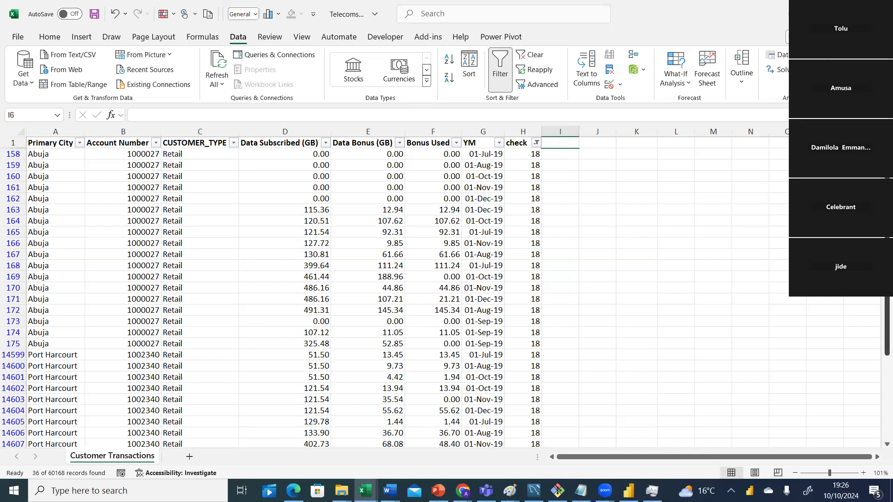
# Review the filtered records and select the first listed account's block, B158:I175
pyautogui.scroll(-3, 446, 288)
pyautogui.scroll(3, 447, 293)
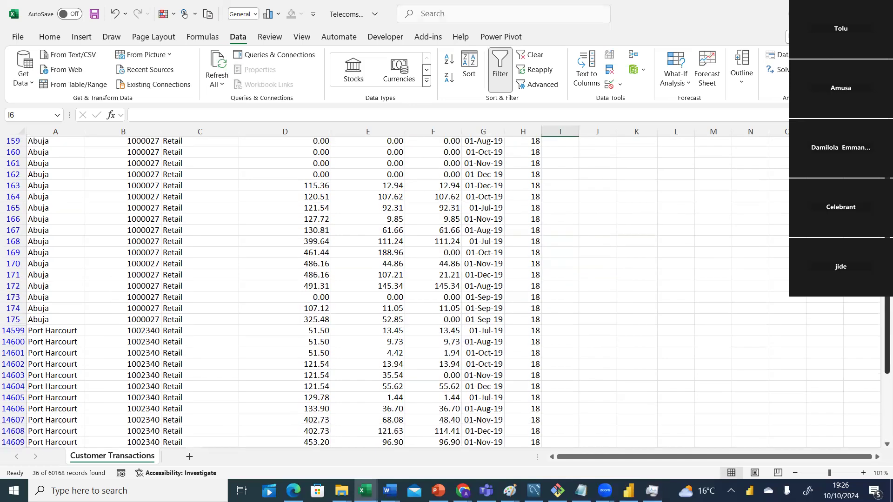
pyautogui.scroll(1, 447, 289)
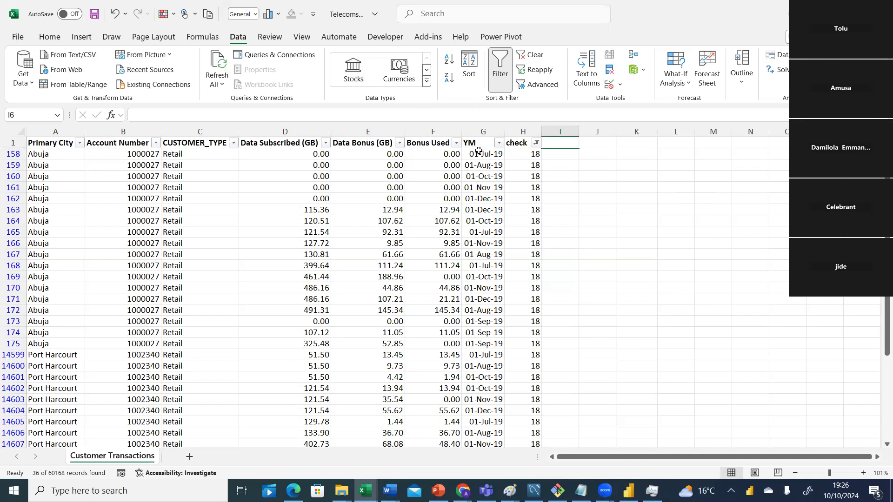
pyautogui.moveTo(143, 154); pyautogui.dragTo(573, 339)
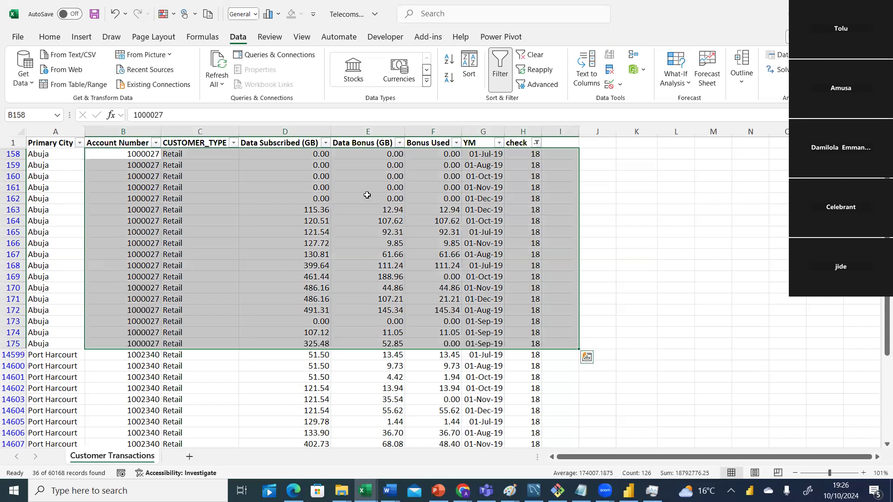
# Compare the same account's repeated 01-Jul-19 entries in G158 and G165, and select its rows 158 to 175
pyautogui.click(479, 154)
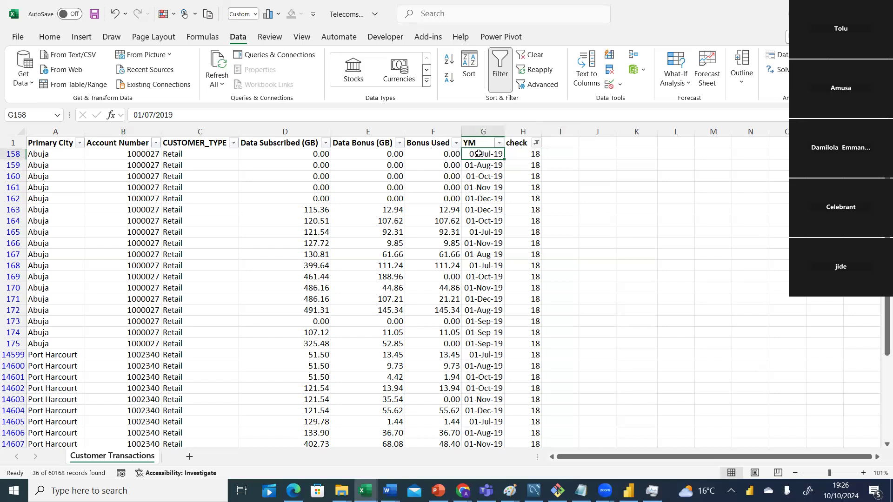
pyautogui.click(480, 231)
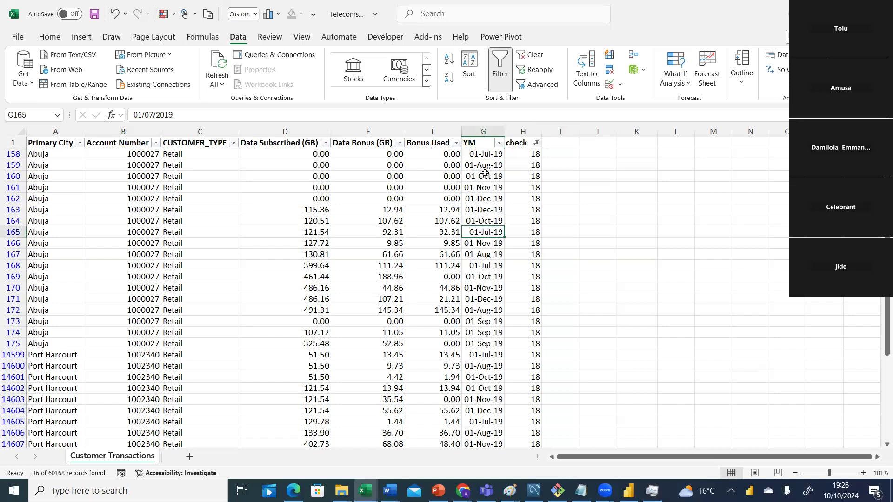
pyautogui.click(484, 157)
pyautogui.click(477, 232)
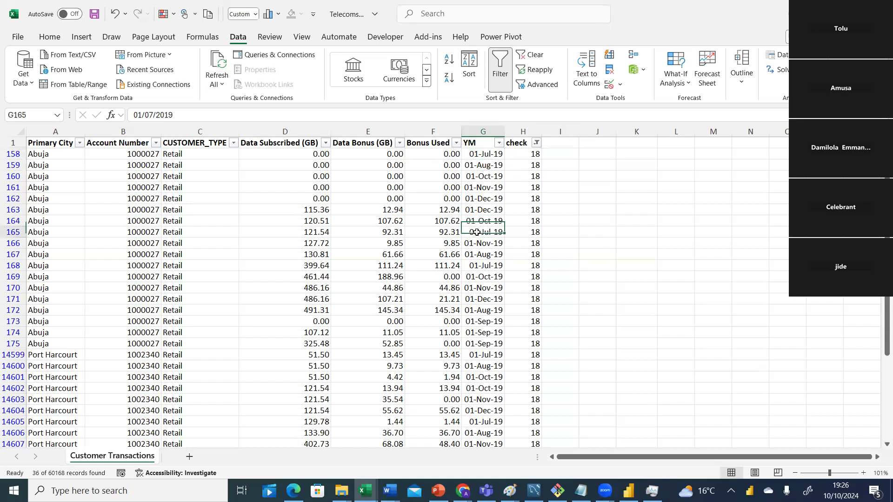
pyautogui.click(486, 153)
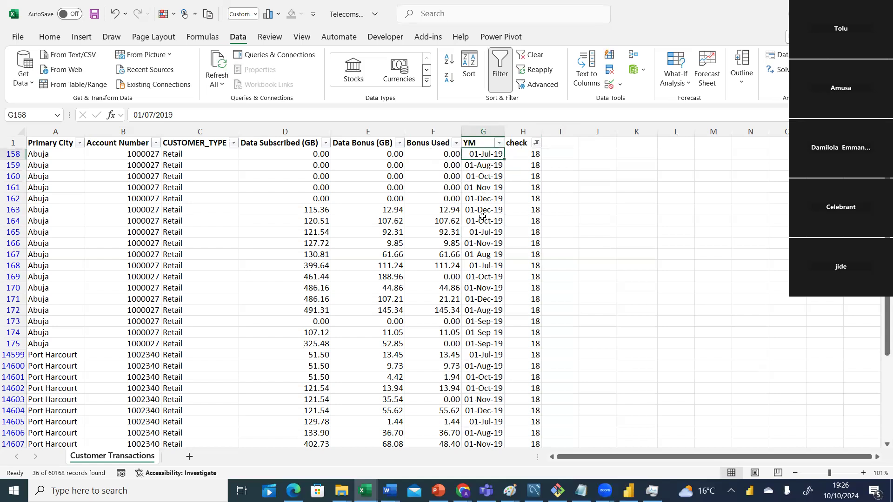
pyautogui.click(477, 233)
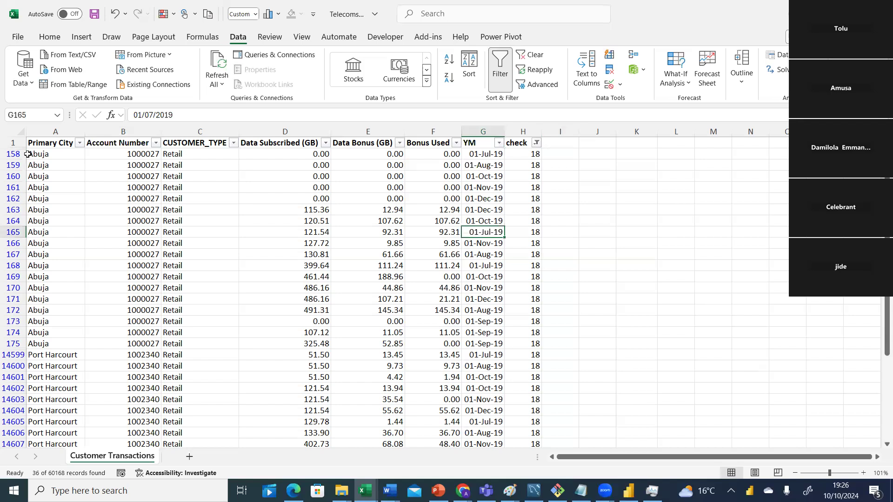
pyautogui.moveTo(13, 154); pyautogui.dragTo(255, 345)
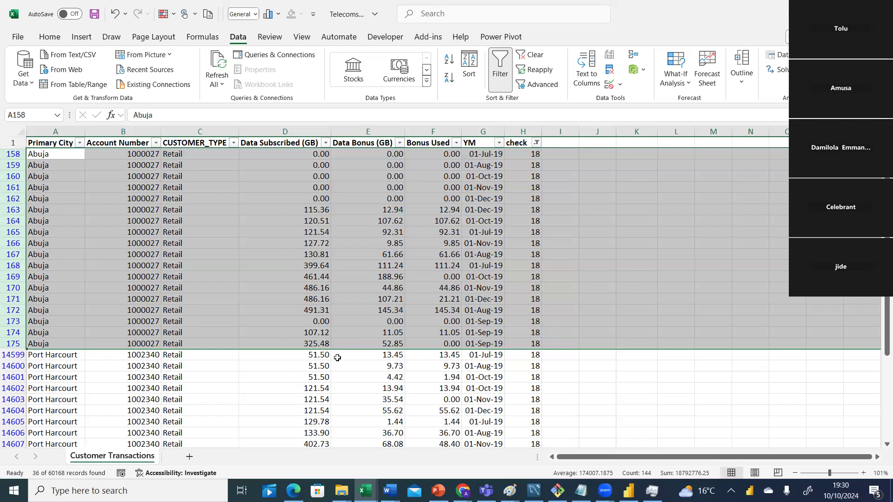
# Examine the first listed account's repeated 01-Sep-19 entries and select its records in A173:G175
pyautogui.click(590, 302)
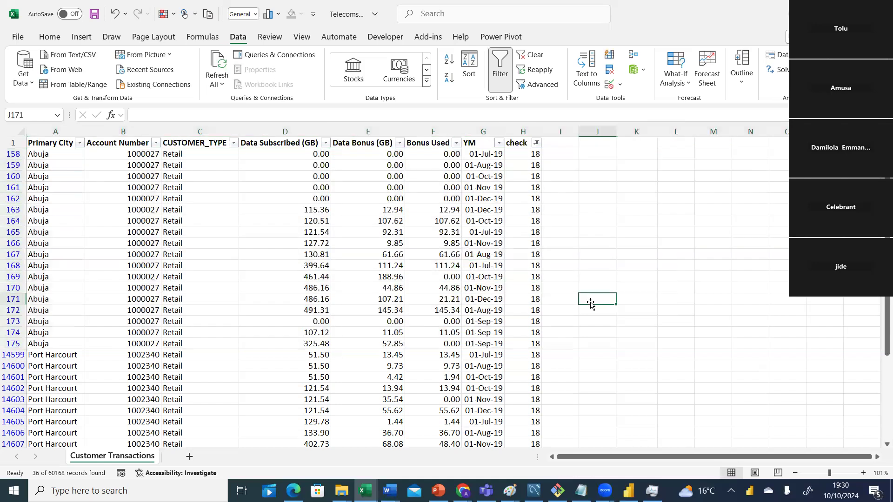
pyautogui.click(468, 332)
pyautogui.click(475, 321)
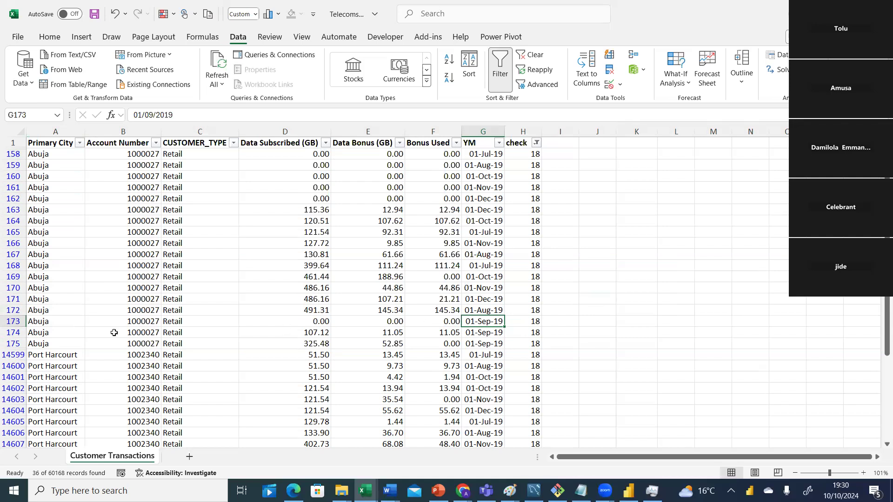
pyautogui.click(314, 322)
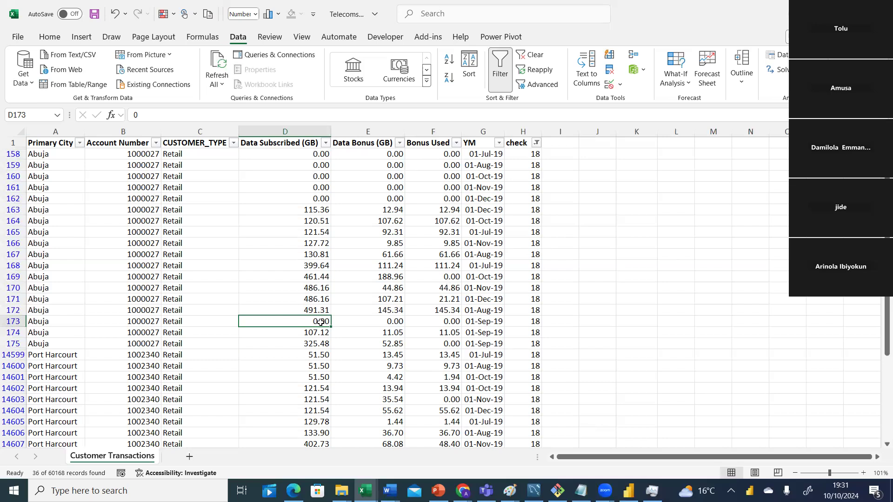
pyautogui.moveTo(317, 321); pyautogui.dragTo(343, 344)
pyautogui.hotkey('shift', 'Right')
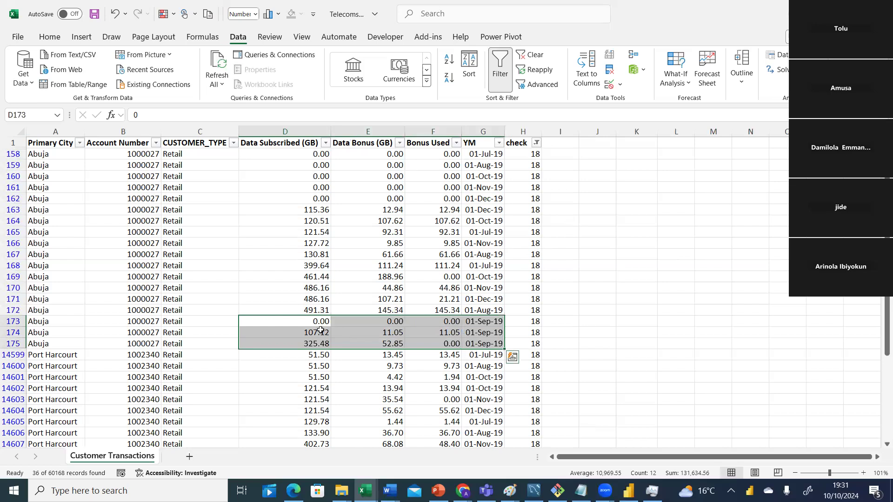
pyautogui.moveTo(33, 322); pyautogui.dragTo(424, 340)
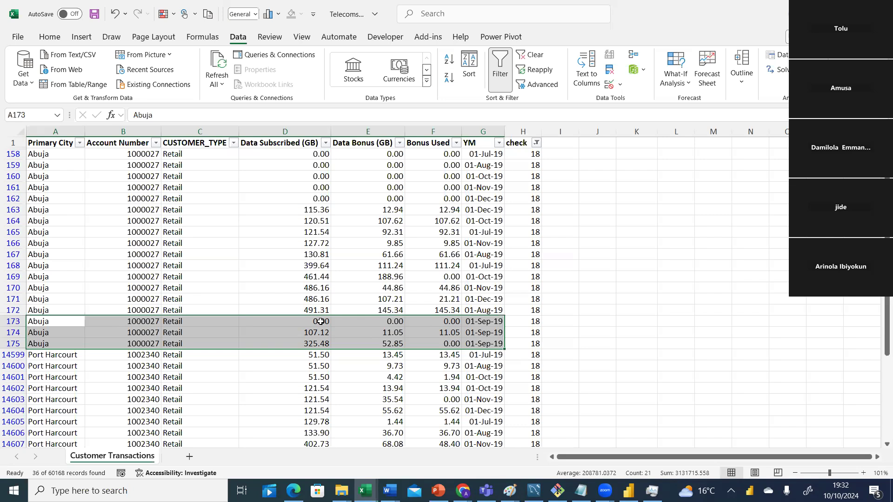
# Review the Loyalty and Bonus Usage scoring rules in the customer profiling case study in Word, and return to the Excel workbook
pyautogui.moveTo(390, 491)
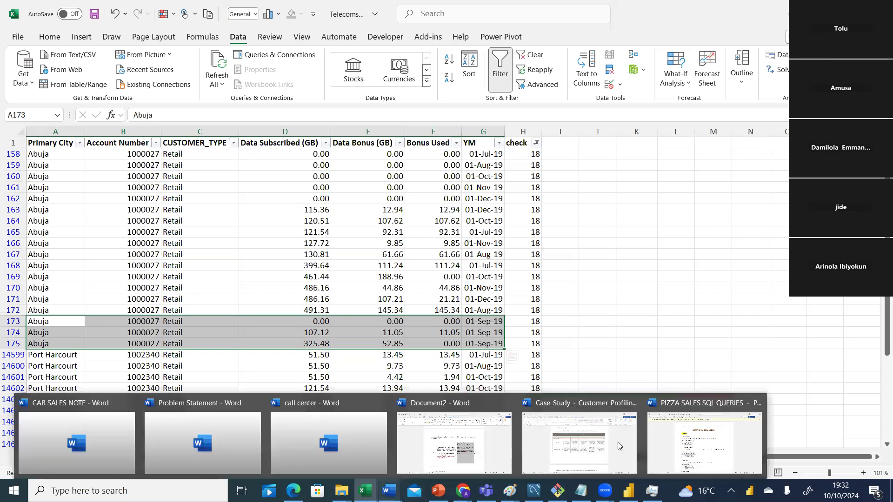
pyautogui.click(618, 442)
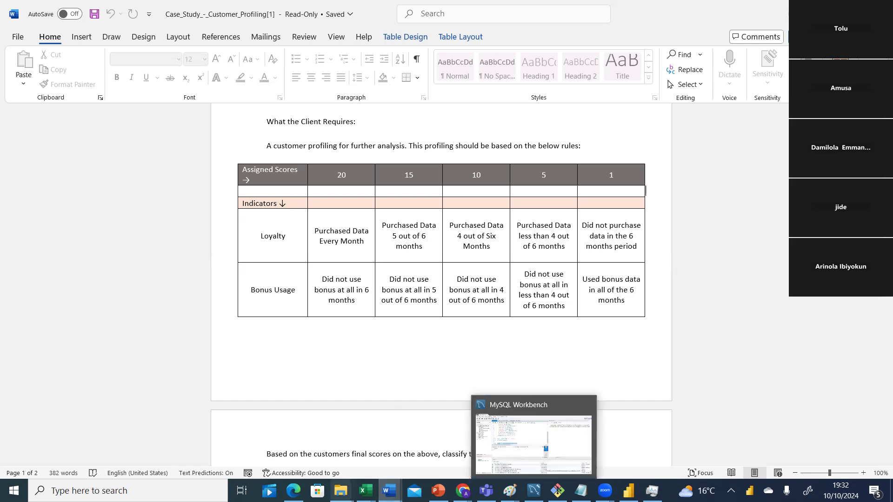
pyautogui.moveTo(365, 491)
pyautogui.click(431, 404)
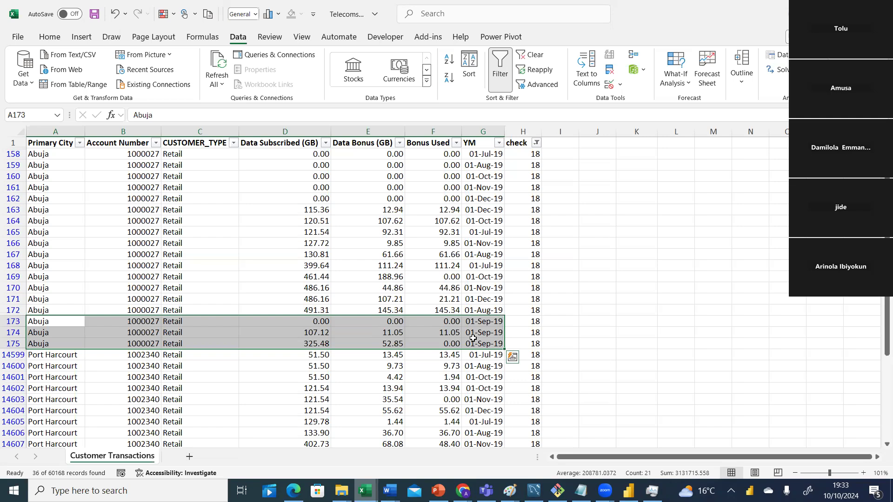
pyautogui.click(390, 491)
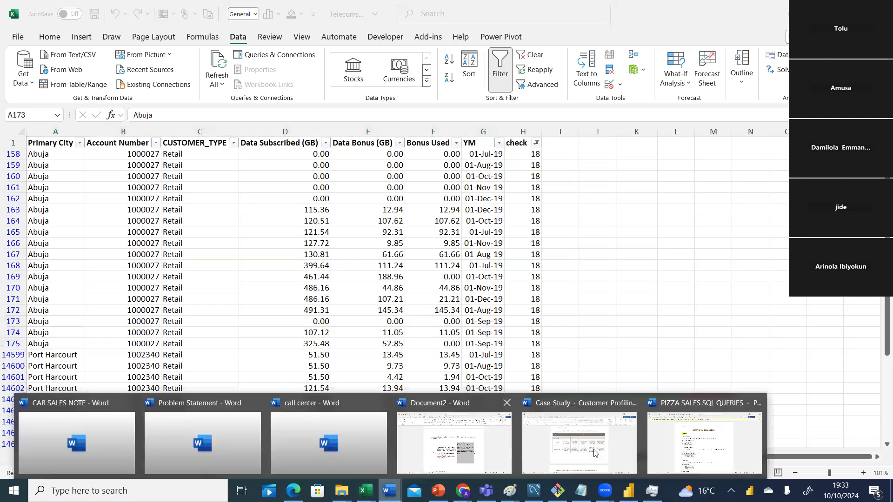
pyautogui.click(596, 466)
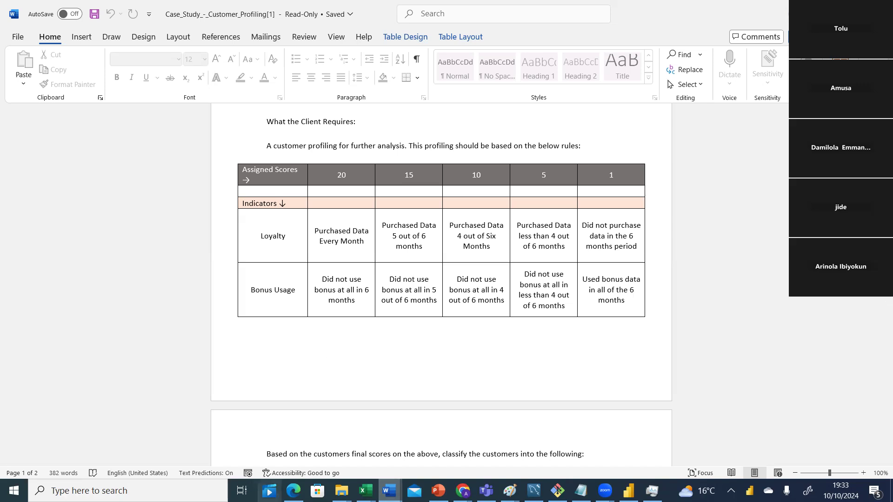
pyautogui.moveTo(365, 491)
pyautogui.click(495, 460)
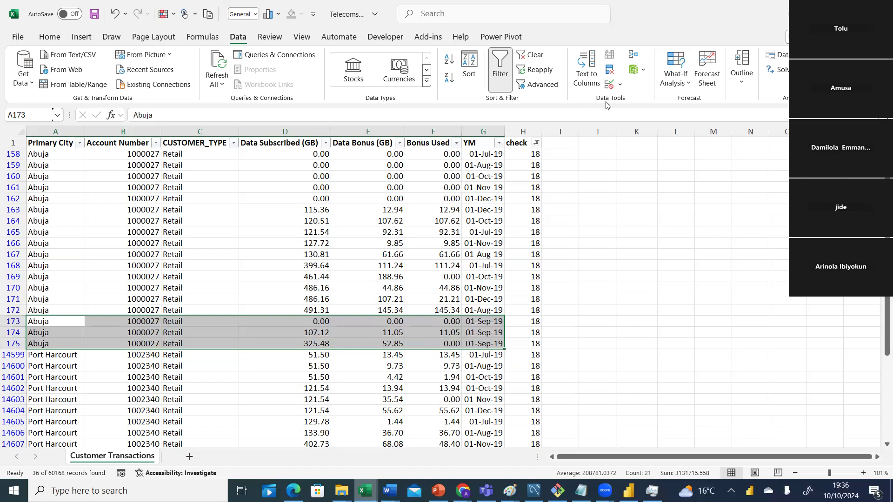
# Change the check column's filter to show only records with the value 8 instead of 18
pyautogui.click(601, 175)
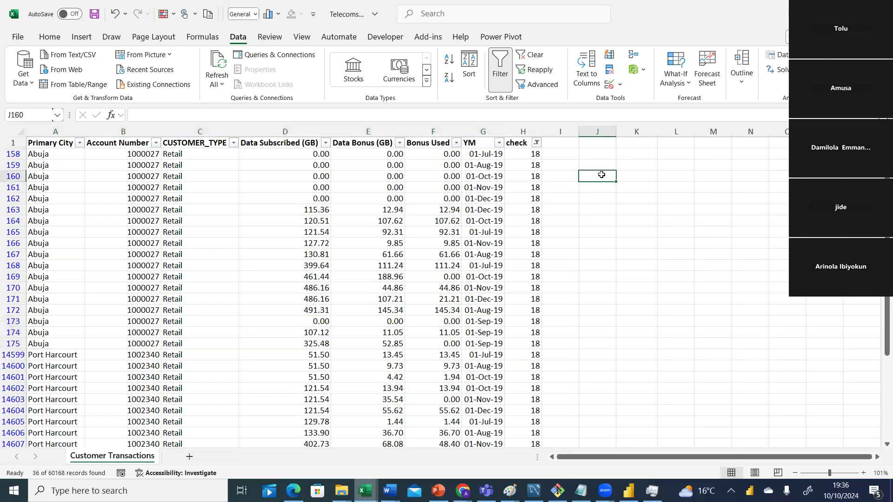
pyautogui.click(537, 144)
pyautogui.moveTo(534, 344); pyautogui.dragTo(494, 386)
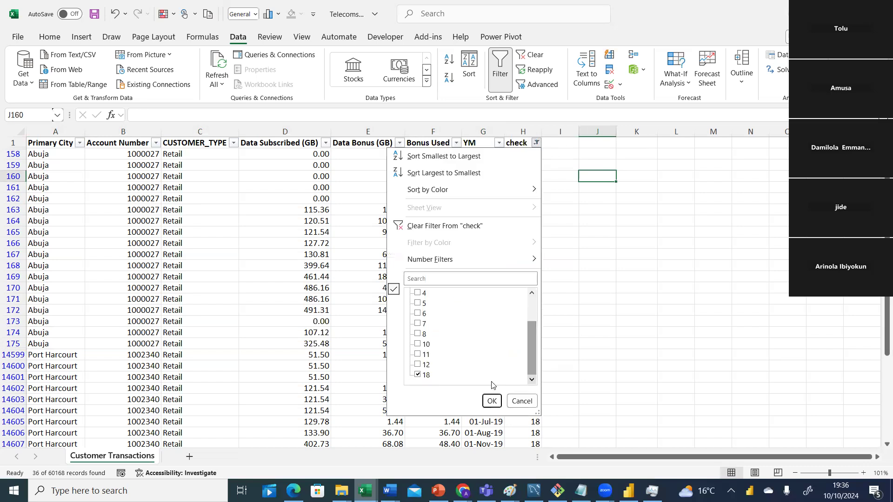
pyautogui.click(422, 377)
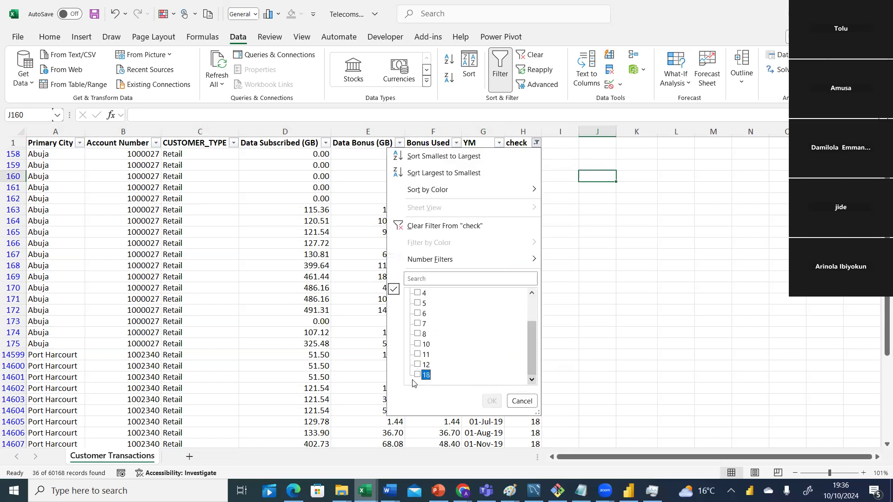
pyautogui.click(418, 334)
pyautogui.click(491, 402)
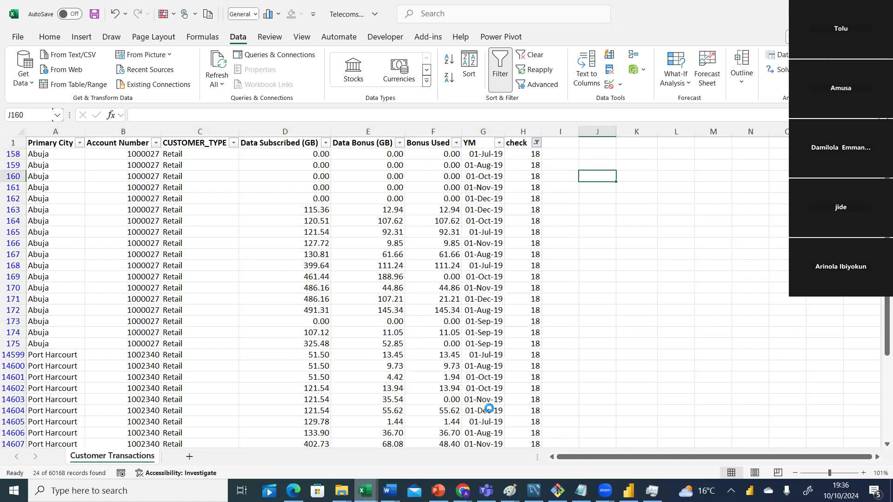
# Open Task Manager, inspect the Power BI gateway process and its available actions, and minimise it to return to the workbook
pyautogui.click(653, 489)
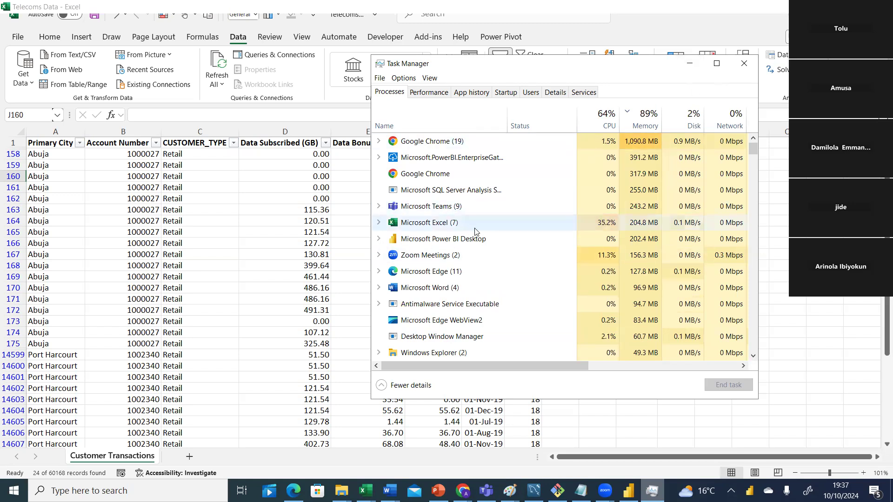
pyautogui.click(505, 164)
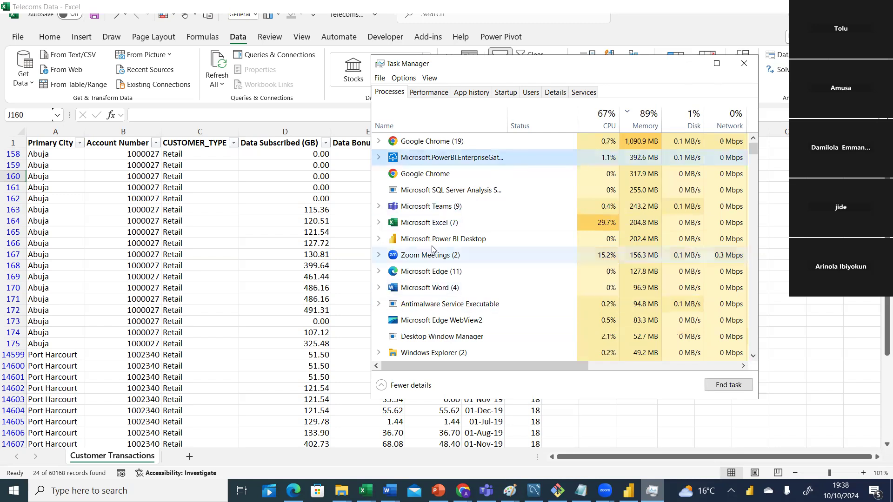
pyautogui.rightClick(518, 153)
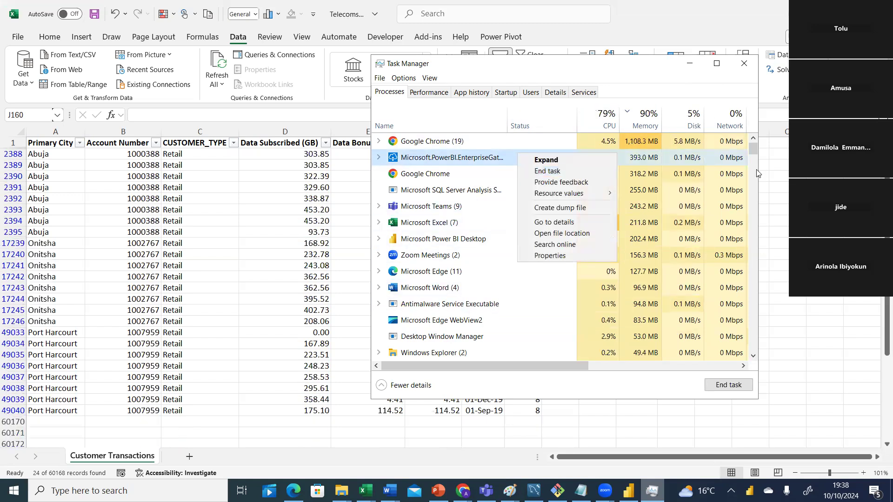
pyautogui.click(695, 64)
pyautogui.click(690, 64)
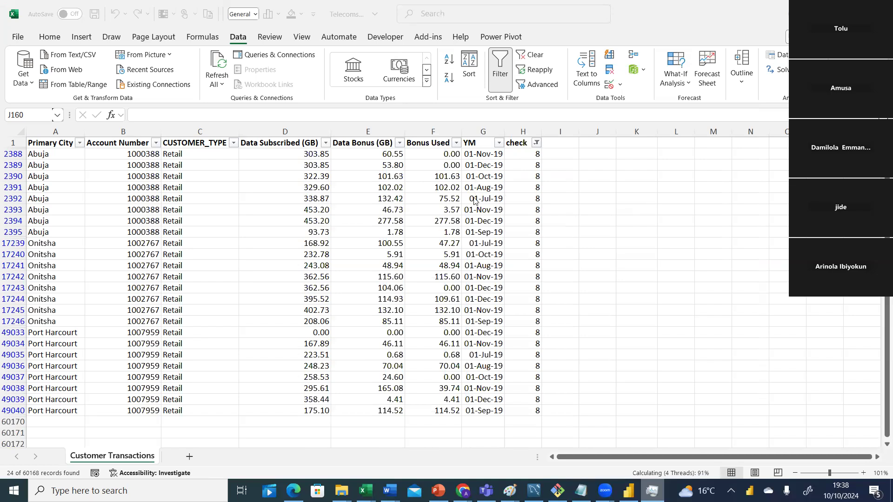
pyautogui.click(56, 176)
pyautogui.moveTo(85, 181); pyautogui.dragTo(484, 214)
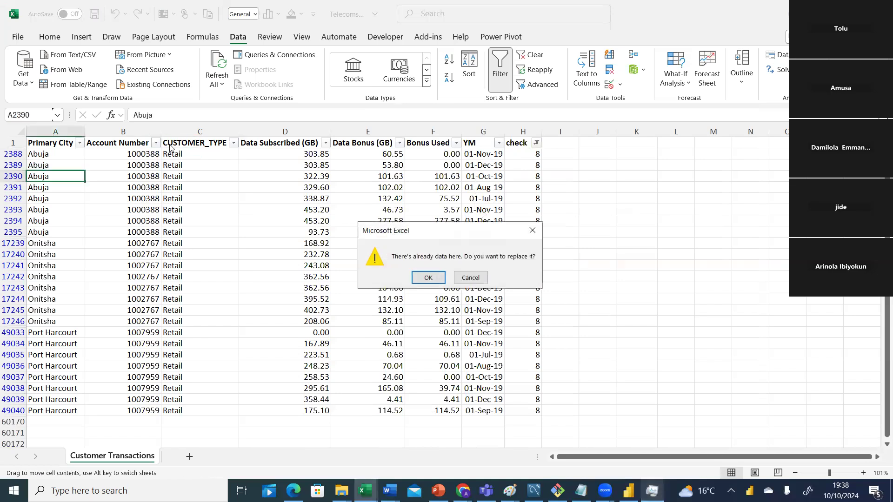
pyautogui.click(469, 277)
# Select the first account's filtered rows 2388 to 2395
pyautogui.moveTo(13, 154); pyautogui.dragTo(23, 234)
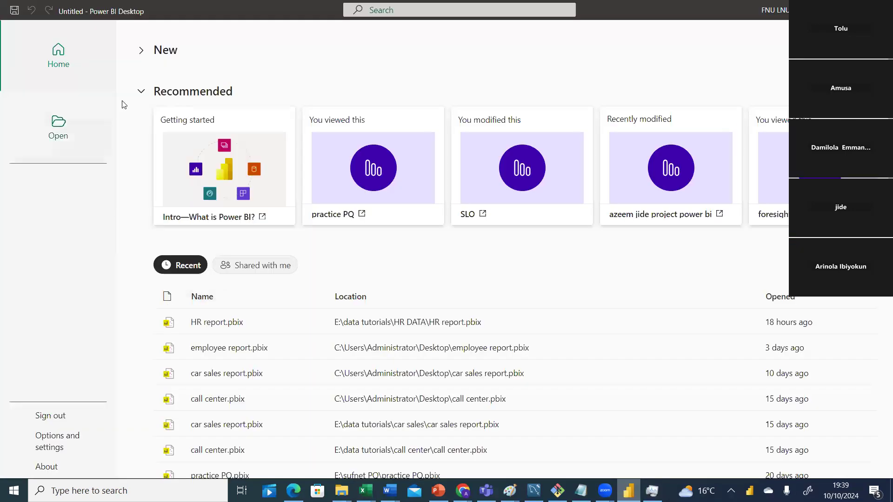
# Create a new blank report in Power BI Desktop
pyautogui.click(141, 52)
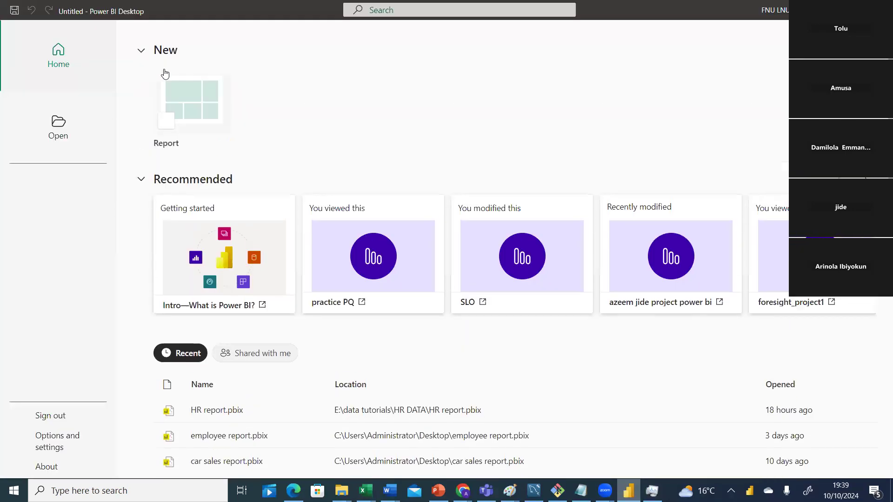
pyautogui.click(182, 99)
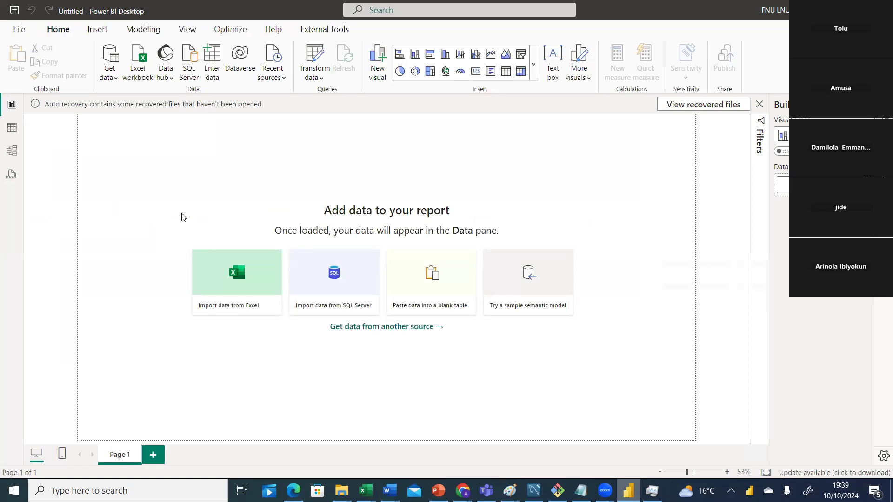
# Connect the report to the Excel workbook Telecoms Data.xlsx in the customer profiling folder inside sufnet PQ on Elements (E:)
pyautogui.click(110, 75)
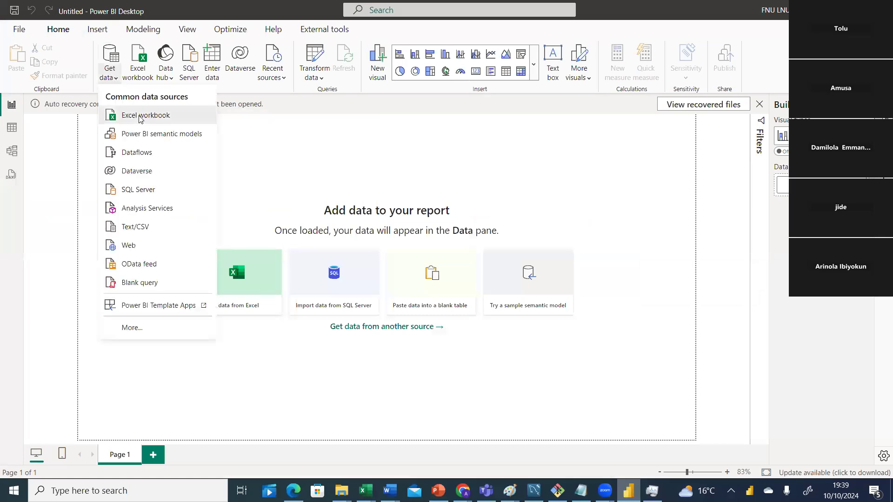
pyautogui.click(138, 118)
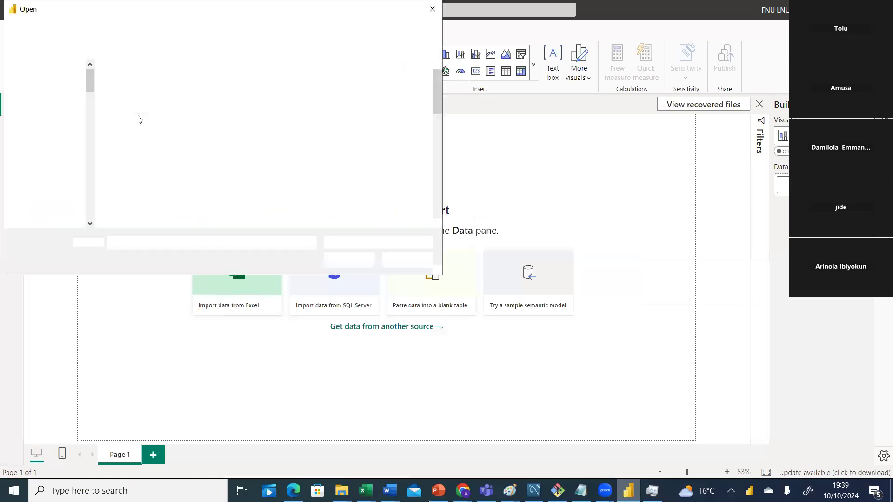
pyautogui.moveTo(90, 78); pyautogui.dragTo(92, 203)
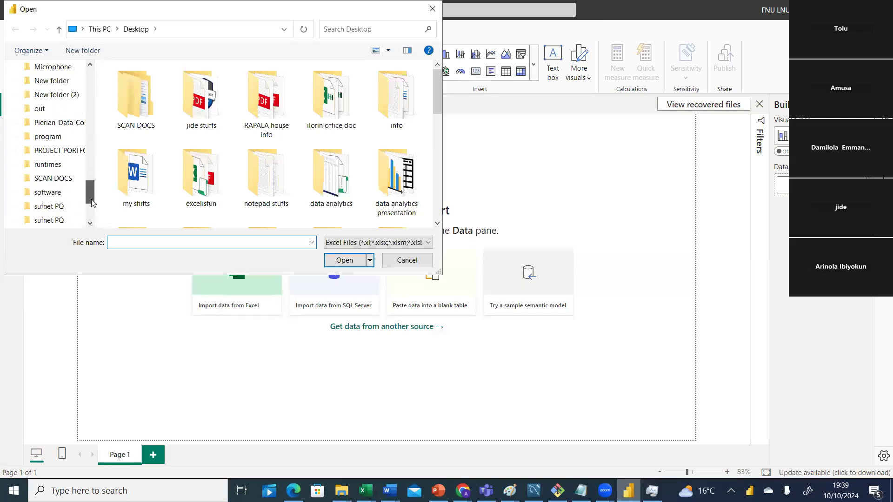
pyautogui.scroll(-2, 47, 209)
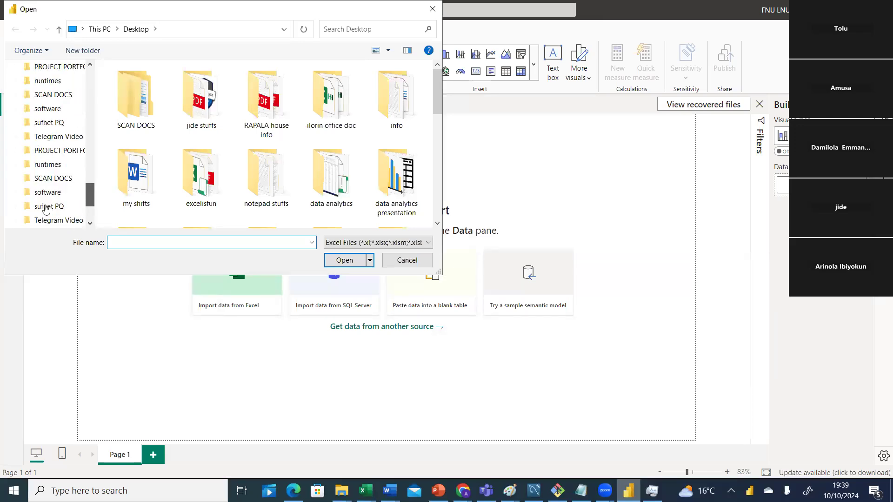
pyautogui.scroll(-2, 47, 208)
pyautogui.click(42, 208)
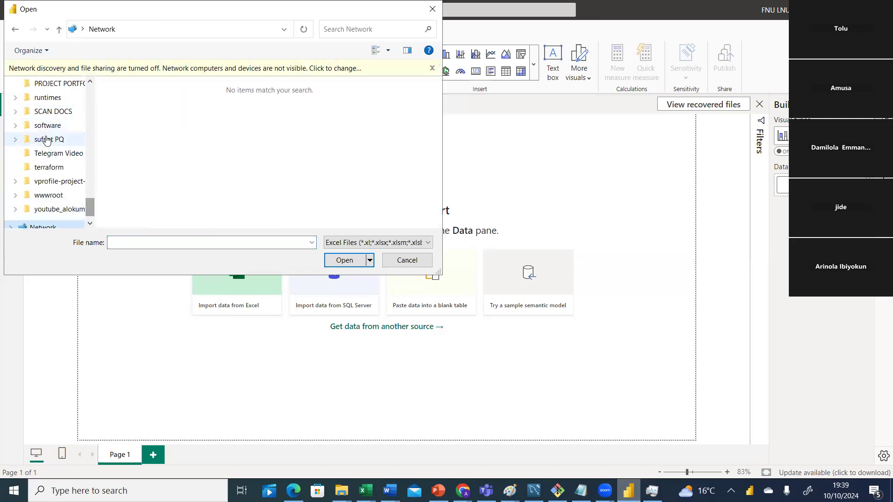
pyautogui.click(46, 139)
pyautogui.click(48, 124)
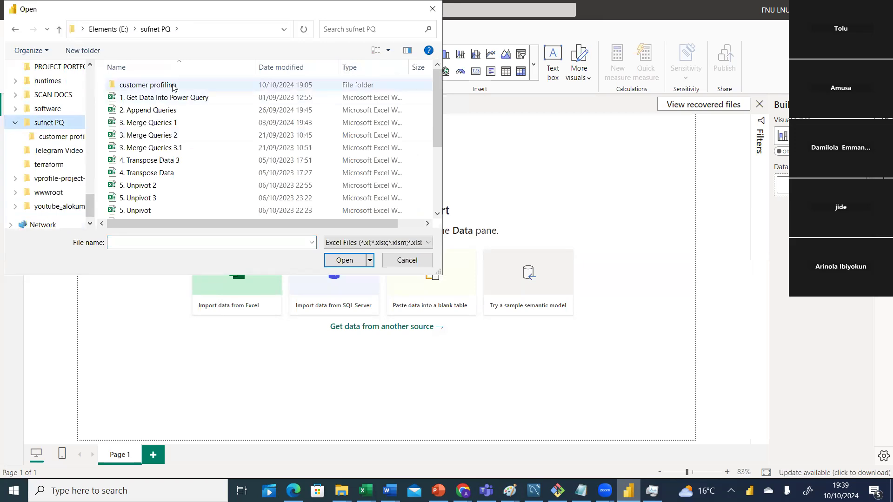
pyautogui.doubleClick(173, 87)
pyautogui.doubleClick(156, 87)
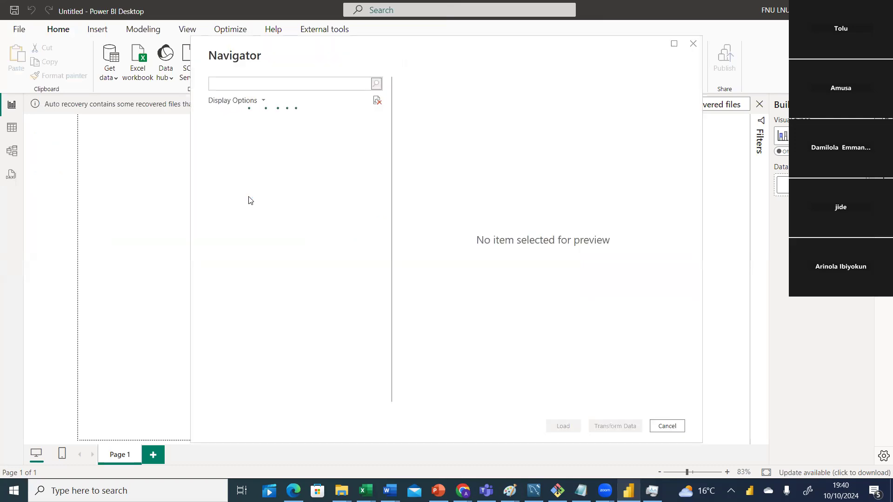
# Choose the Customer Transactions sheet, open it for transformation in Power Query Editor, and look across its columns
pyautogui.click(226, 133)
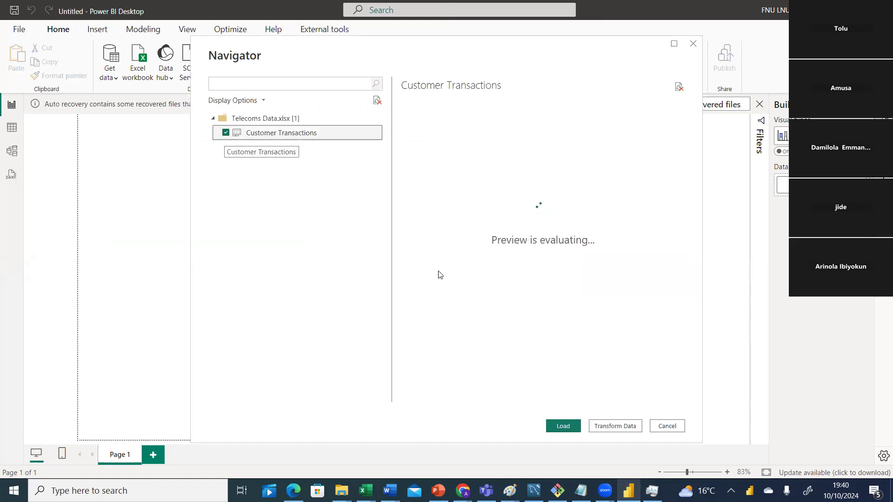
pyautogui.click(608, 430)
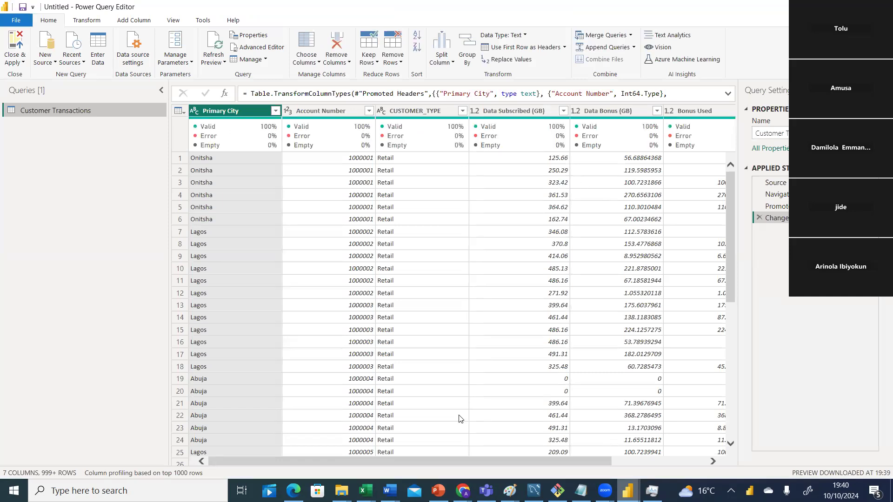
pyautogui.moveTo(445, 458); pyautogui.dragTo(605, 458)
pyautogui.moveTo(470, 461); pyautogui.dragTo(374, 471)
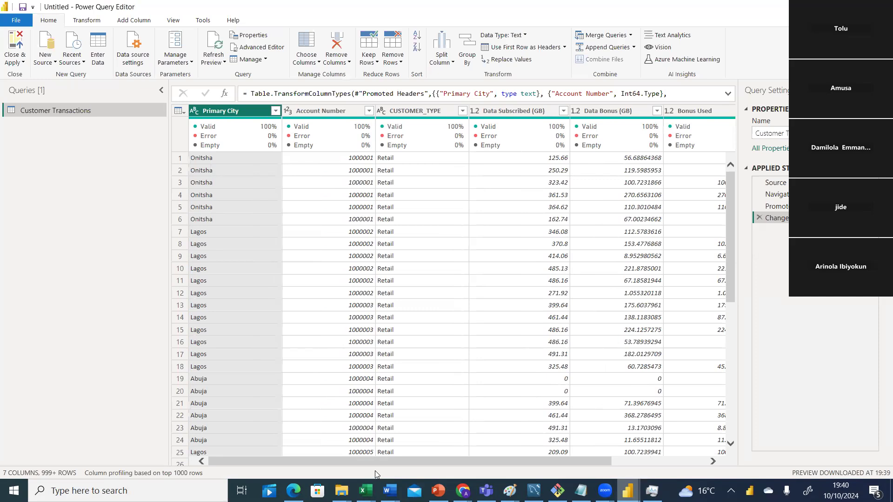
# Switch back to the Telecoms Data workbook in Excel to view the filtered records
pyautogui.click(366, 491)
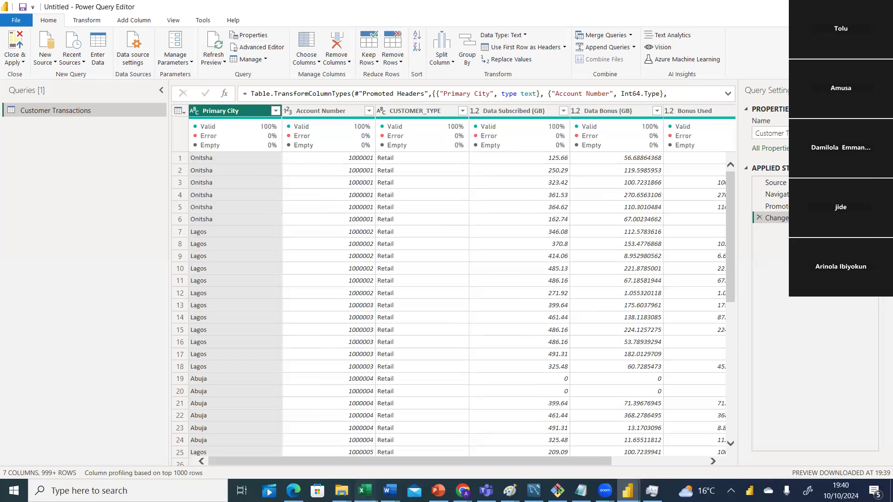
pyautogui.click(483, 453)
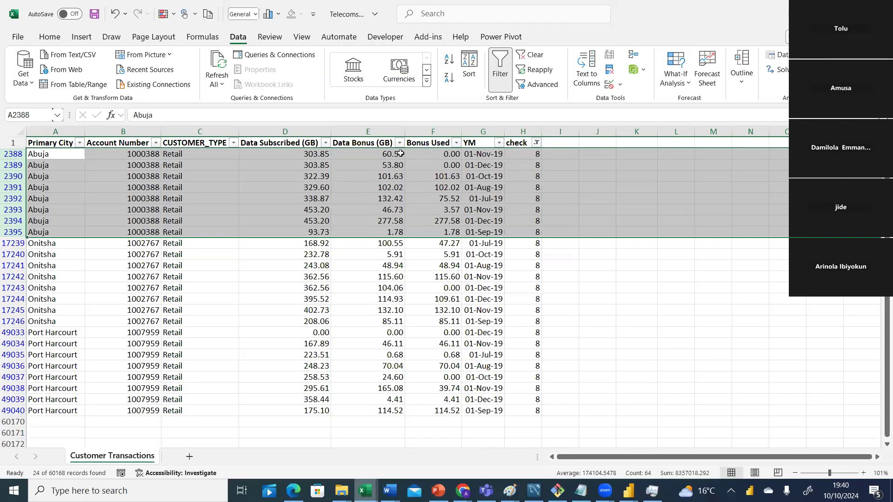
# Check the YM dates of the Abuja account's filtered records for months that occur more than once
pyautogui.click(487, 154)
pyautogui.press('Down')
pyautogui.press('Down')
pyautogui.press('Down')
pyautogui.press('Down')
pyautogui.press('Down')
pyautogui.click(480, 154)
pyautogui.click(480, 213)
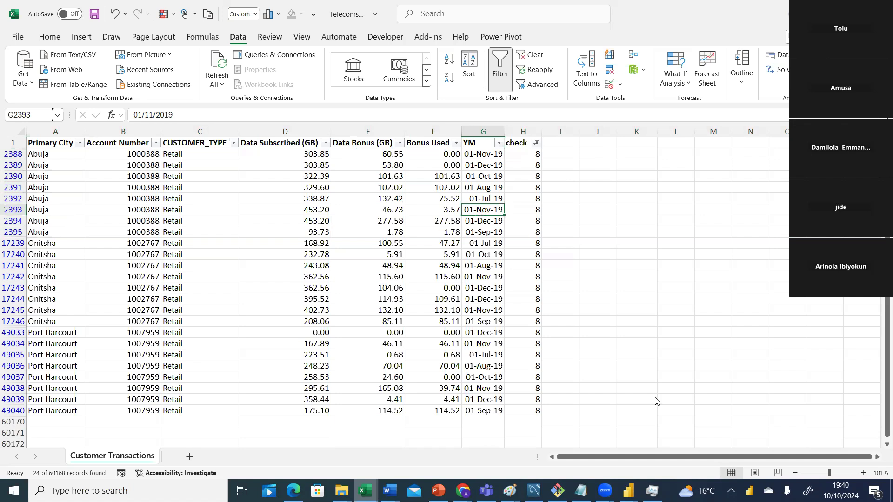
# Switch to the Power Query Editor window holding the Customer Transactions query
pyautogui.moveTo(628, 491)
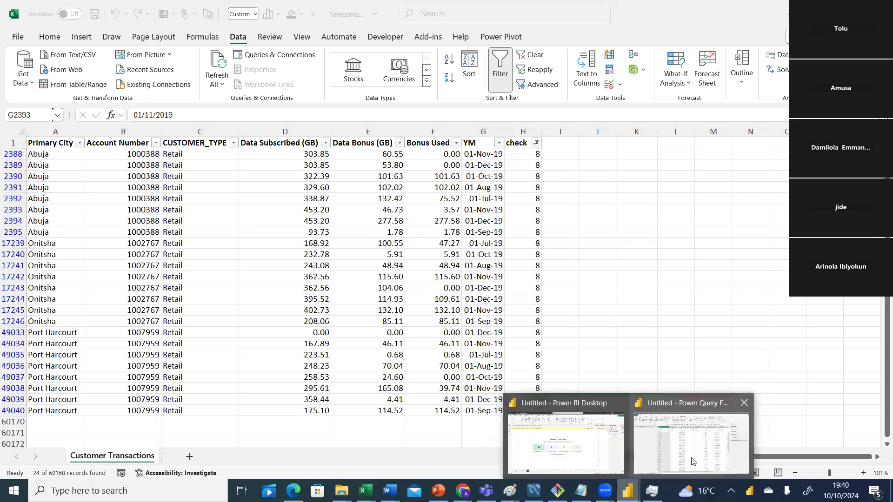
pyautogui.click(691, 457)
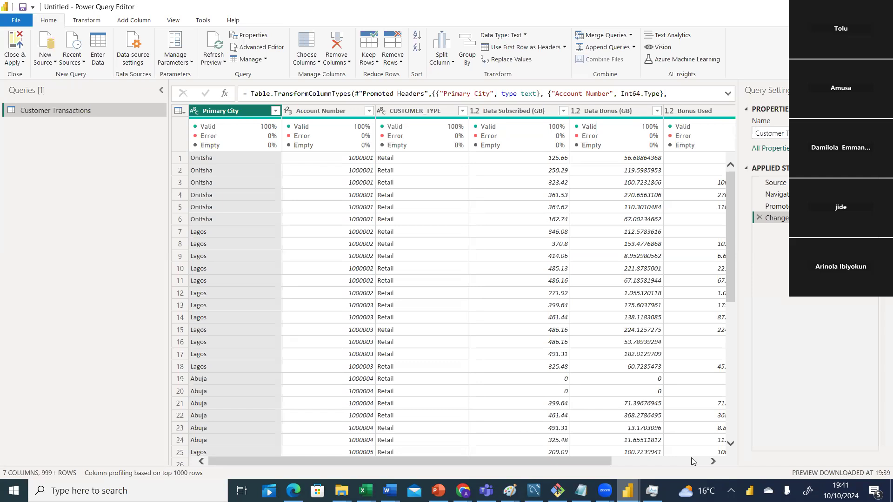
pyautogui.moveTo(390, 490)
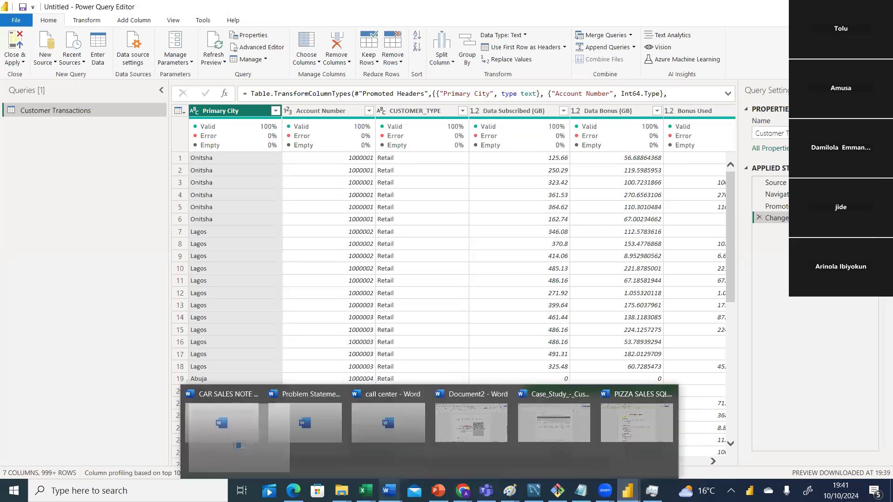
pyautogui.click(507, 442)
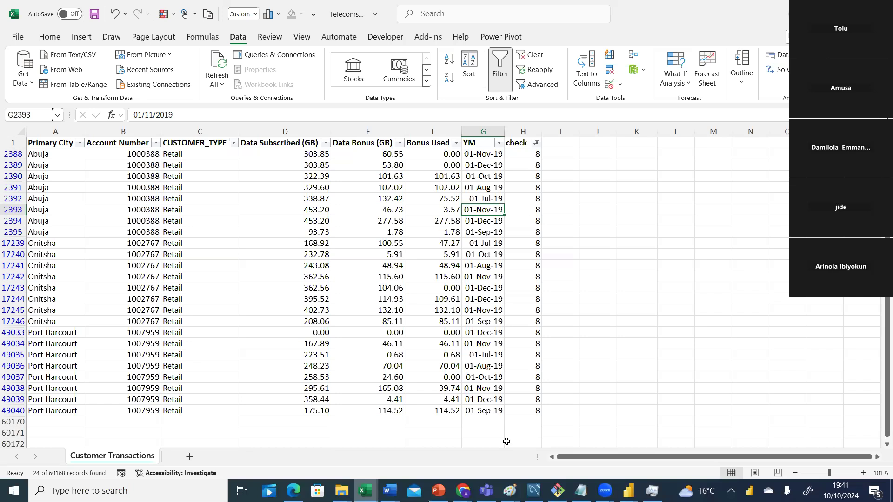
pyautogui.click(628, 491)
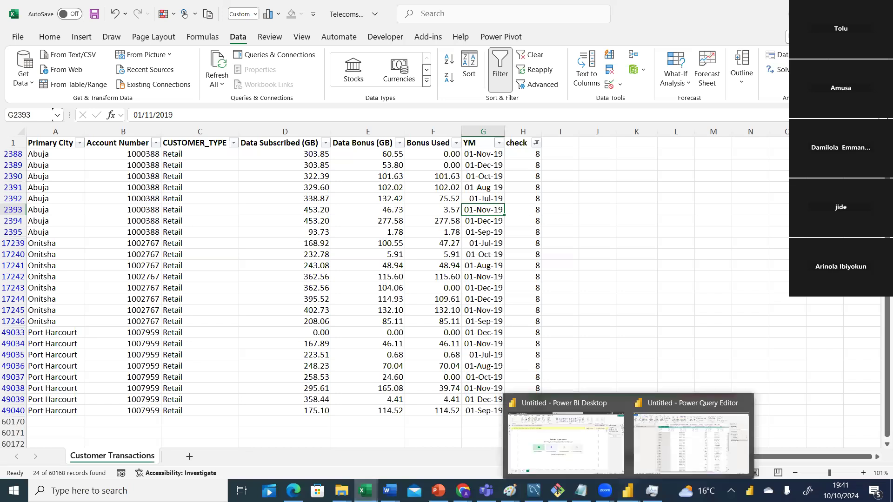
pyautogui.click(684, 462)
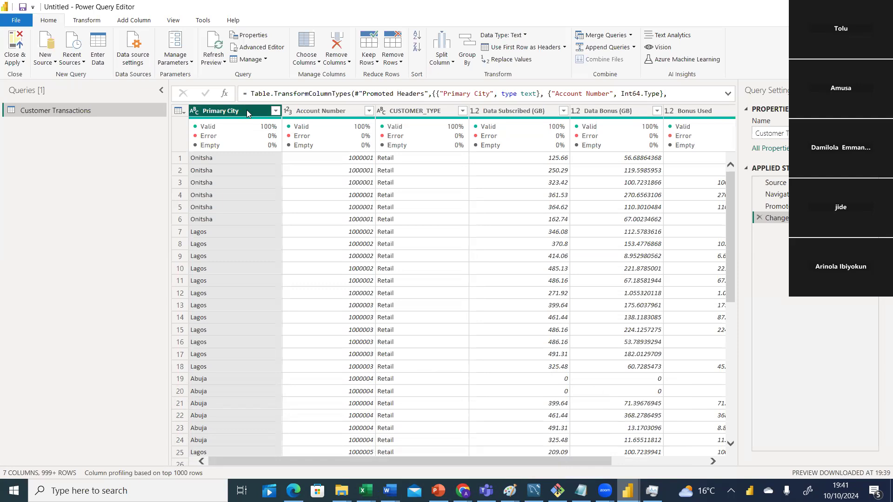
pyautogui.keyDown('ctrl'); pyautogui.click(323, 111); pyautogui.keyUp('ctrl')
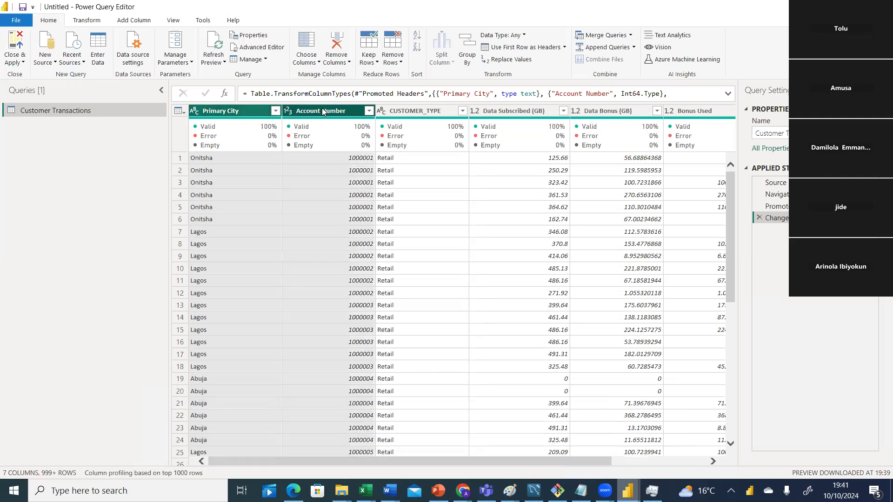
pyautogui.keyDown('ctrl'); pyautogui.click(411, 111); pyautogui.keyUp('ctrl')
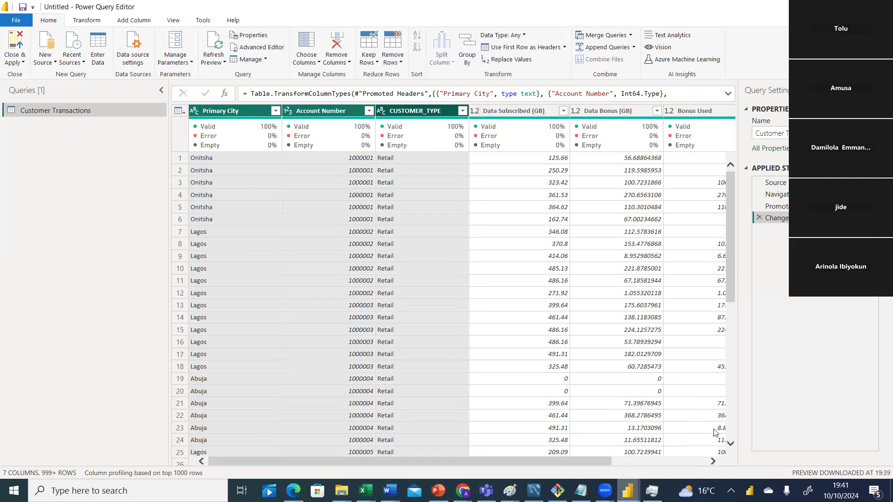
pyautogui.click(714, 461)
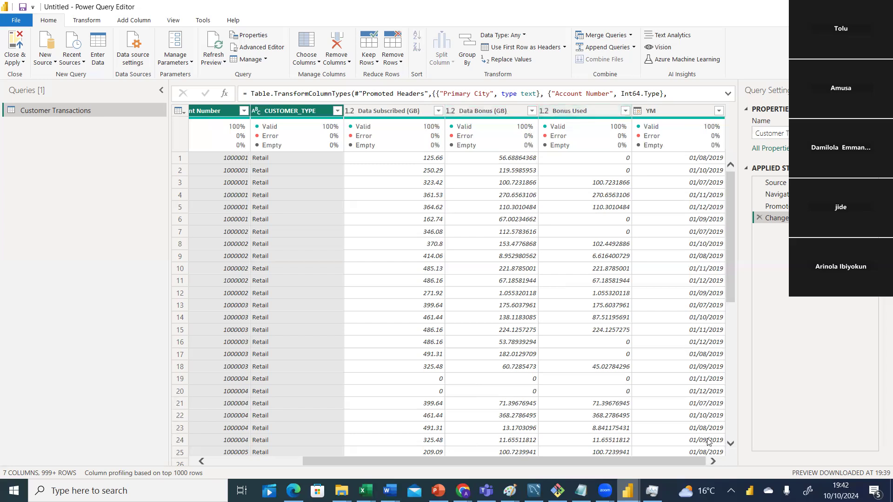
pyautogui.click(715, 456)
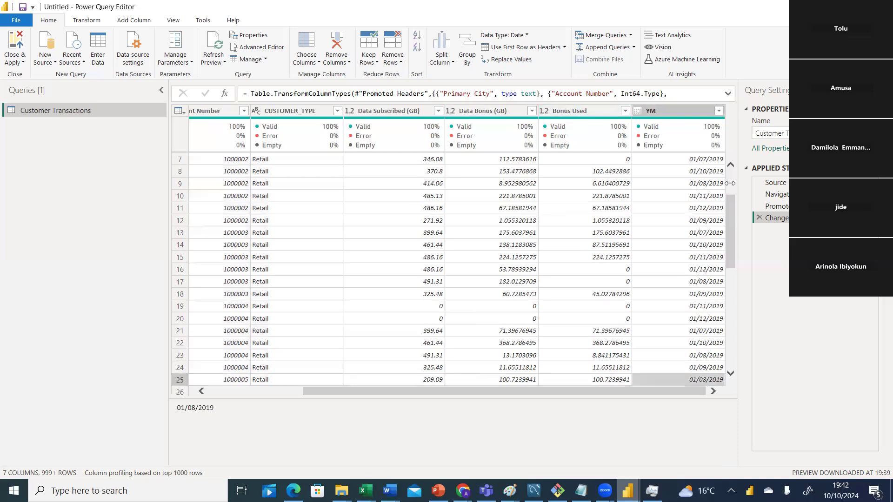
pyautogui.scroll(2, 735, 158)
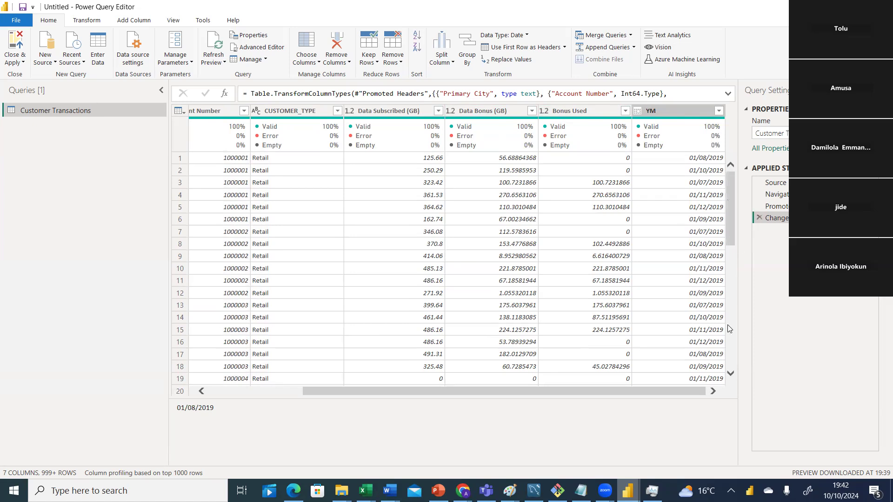
pyautogui.moveTo(512, 398); pyautogui.dragTo(512, 432)
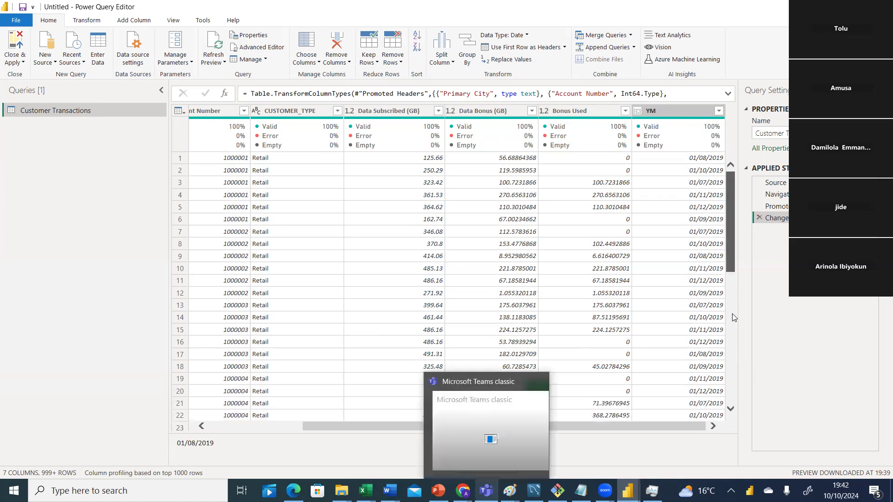
pyautogui.scroll(-20, 733, 325)
pyautogui.moveTo(730, 345); pyautogui.dragTo(727, 173)
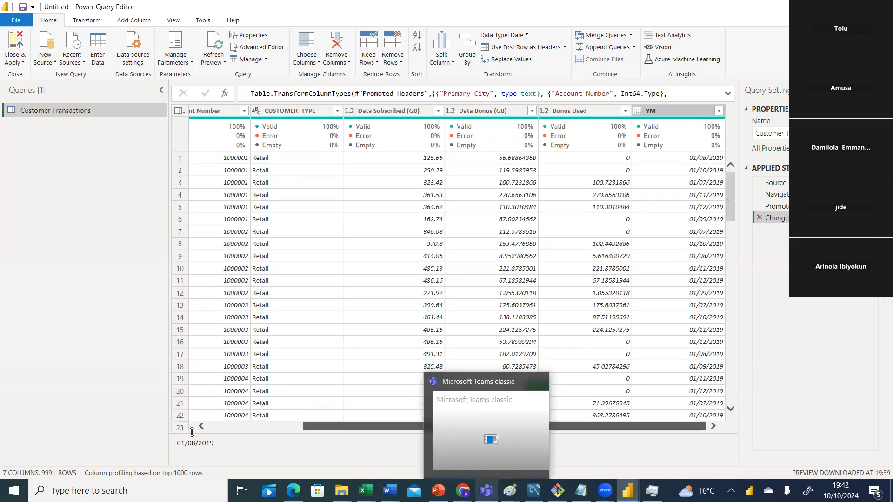
# Select the Primary City, Account Number, CUSTOMER_TYPE and YM columns together in the Customer Transactions query
pyautogui.moveTo(315, 426); pyautogui.dragTo(221, 427)
pyautogui.click(240, 111)
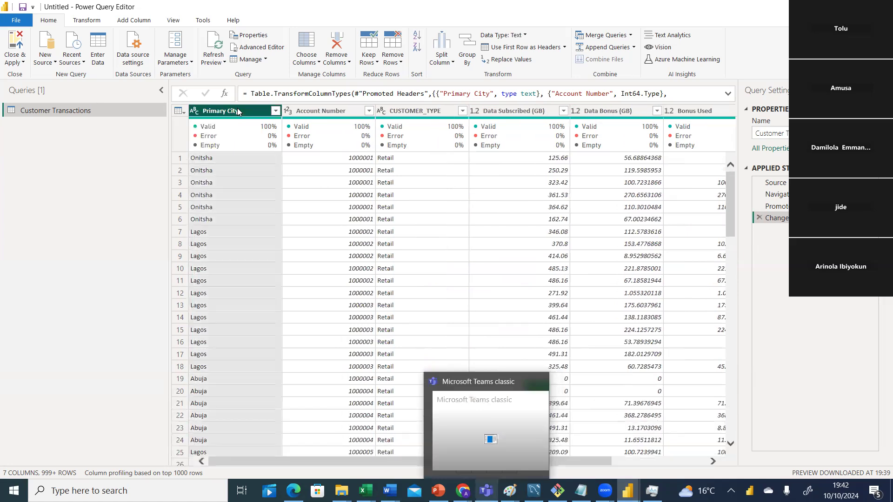
pyautogui.keyDown('ctrl'); pyautogui.click(320, 113); pyautogui.keyUp('ctrl')
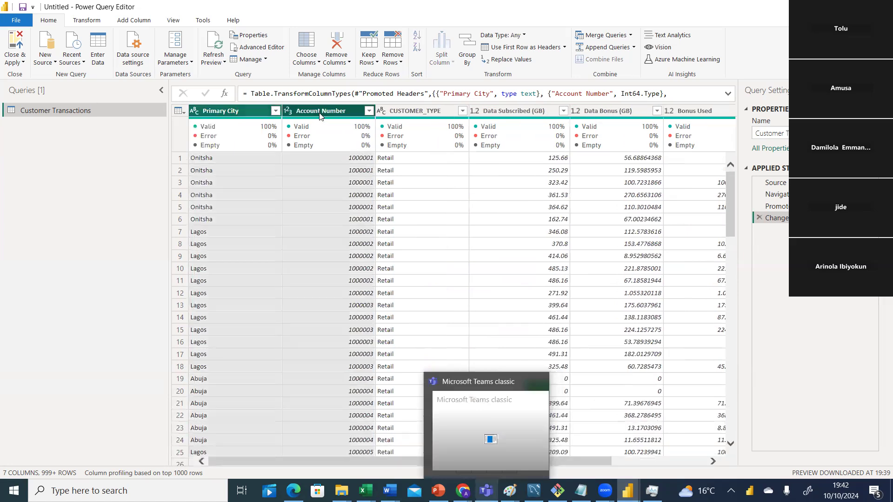
pyautogui.keyDown('ctrl'); pyautogui.click(406, 110); pyautogui.keyUp('ctrl')
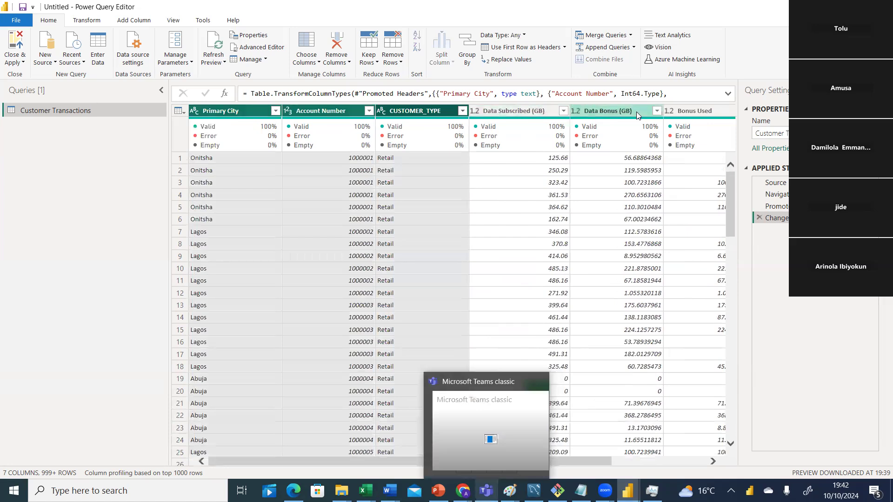
pyautogui.click(711, 461)
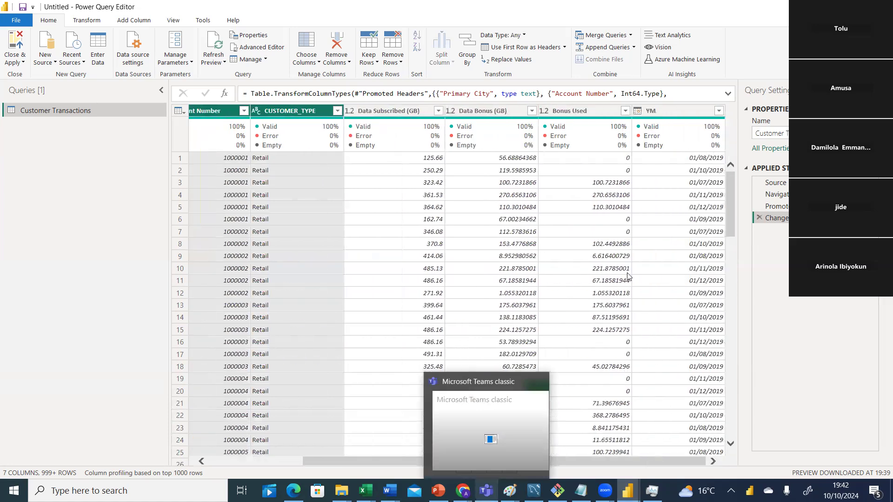
pyautogui.click(665, 112)
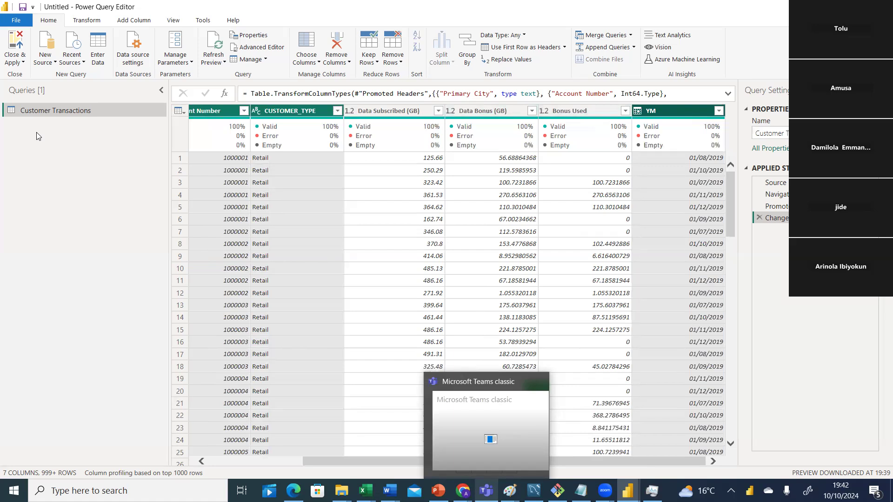
# Start a Group By on the four selected columns and review the grouping fields
pyautogui.click(92, 21)
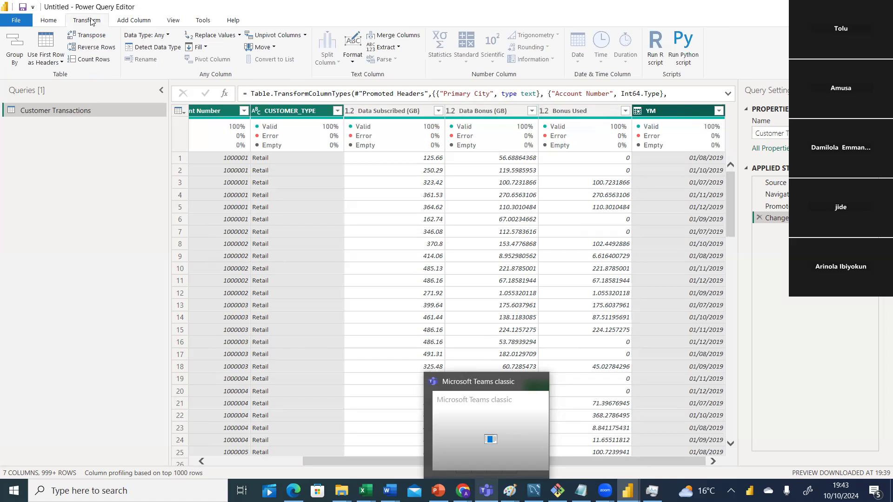
pyautogui.click(10, 53)
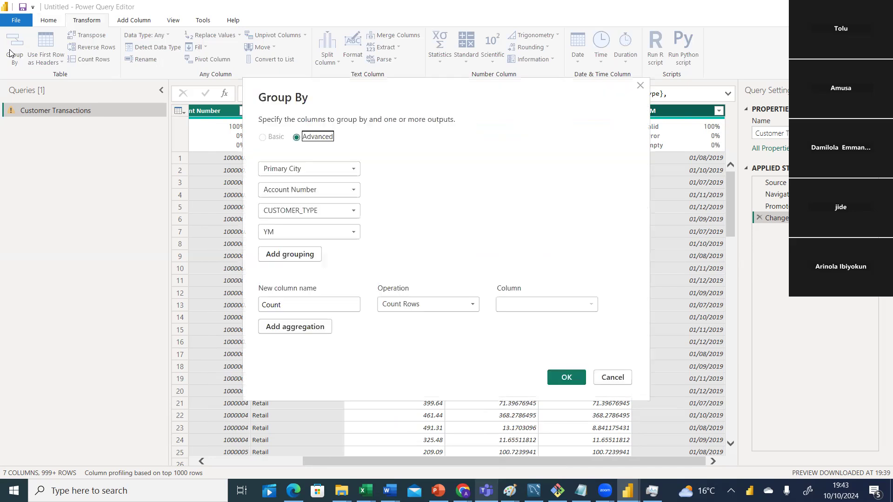
pyautogui.moveTo(299, 234)
pyautogui.moveTo(317, 169)
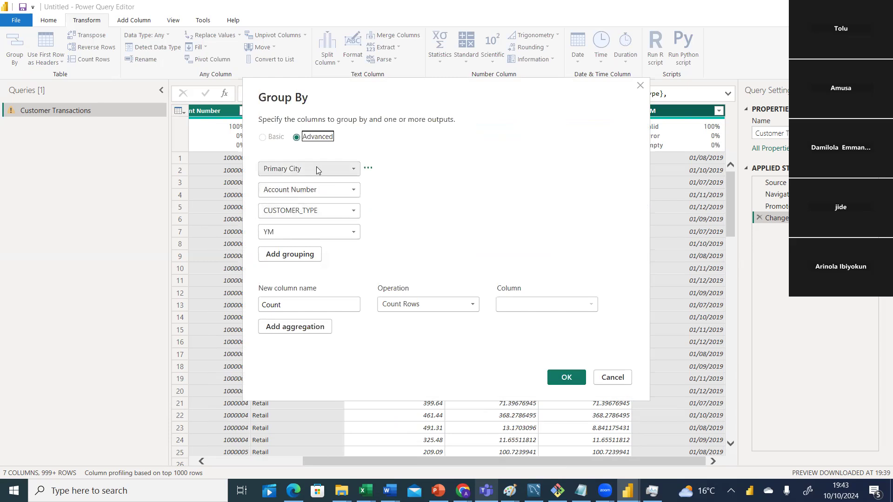
pyautogui.moveTo(313, 192)
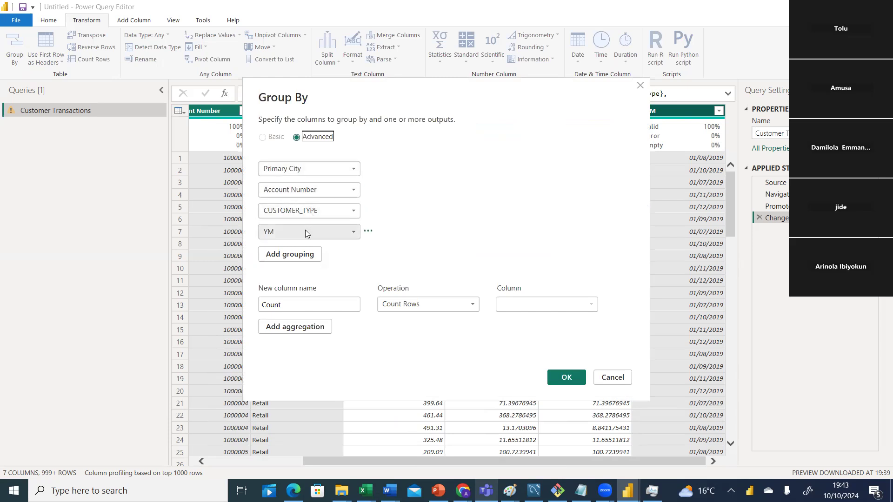
pyautogui.moveTo(427, 199)
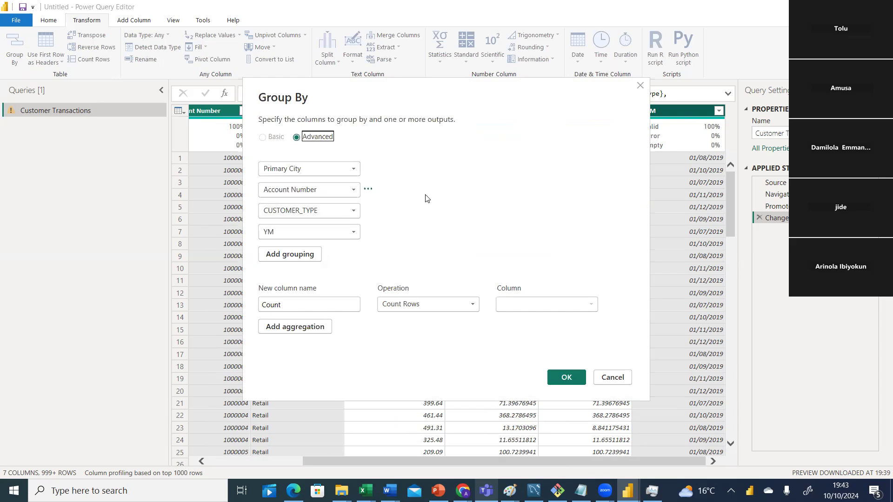
pyautogui.moveTo(406, 208)
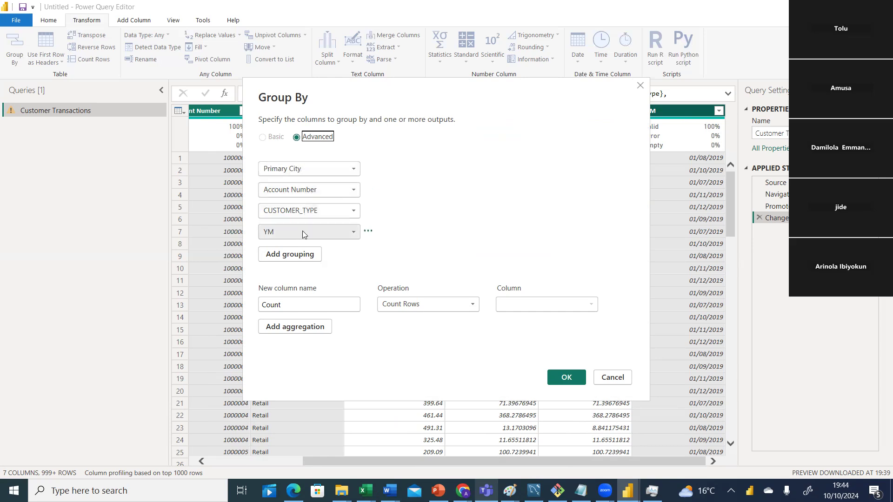
# Name the new aggregated column "data subs" in the Group By settings
pyautogui.click(291, 304)
pyautogui.press('BackSpace')
pyautogui.press('BackSpace')
pyautogui.press('BackSpace')
pyautogui.press('BackSpace')
pyautogui.press('BackSpace')
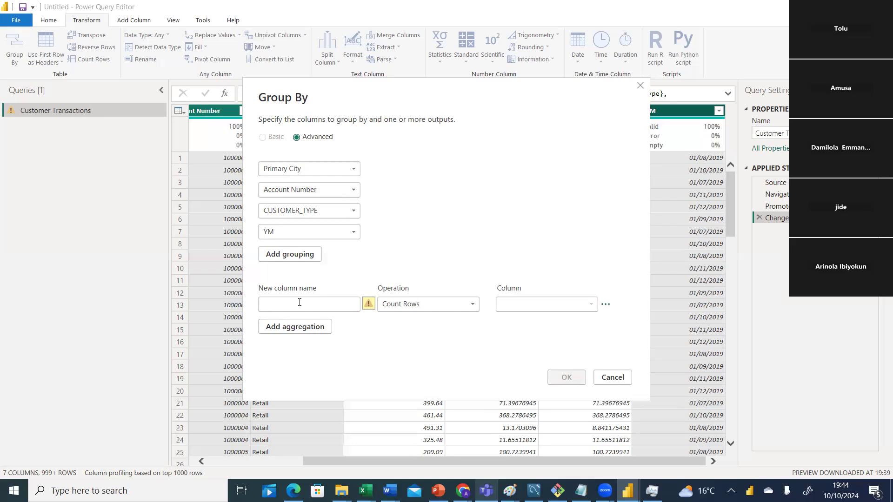
pyautogui.write('su')
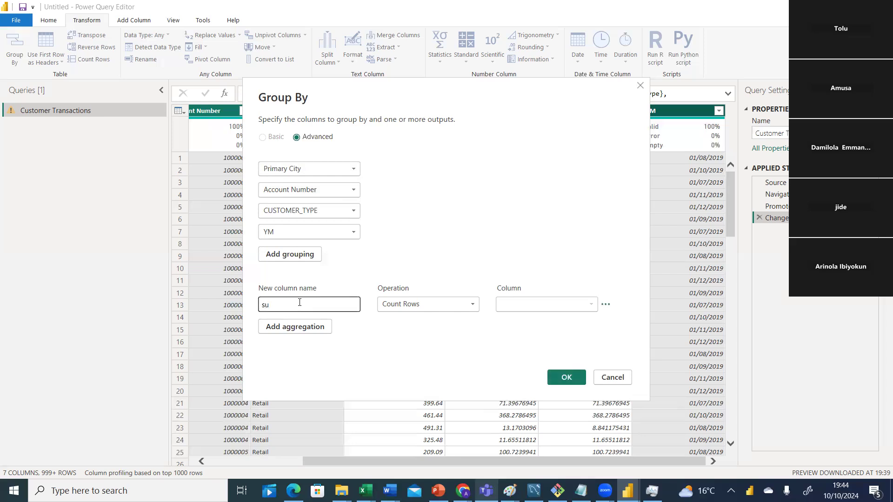
pyautogui.write('b')
pyautogui.press('BackSpace')
pyautogui.press('BackSpace')
pyautogui.press('BackSpace')
pyautogui.write('data subs')
# Set the data subs aggregation to the Sum of the Data Subscribed (GB) column
pyautogui.click(444, 307)
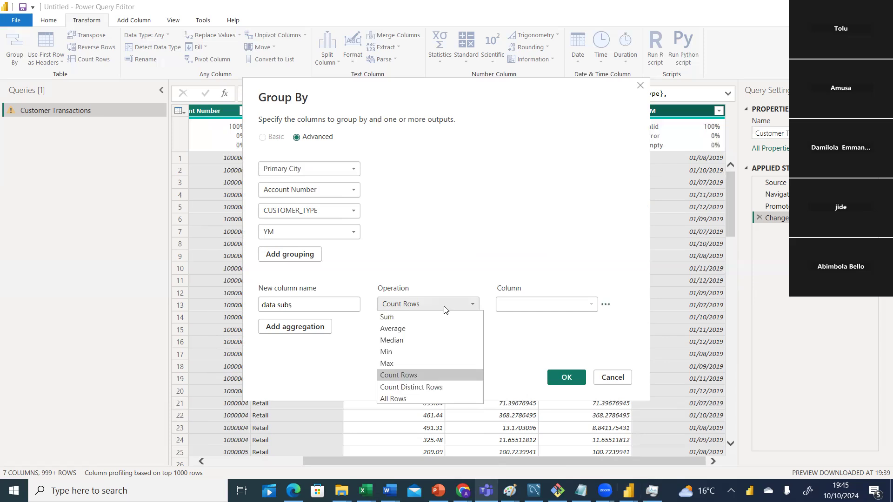
pyautogui.click(415, 317)
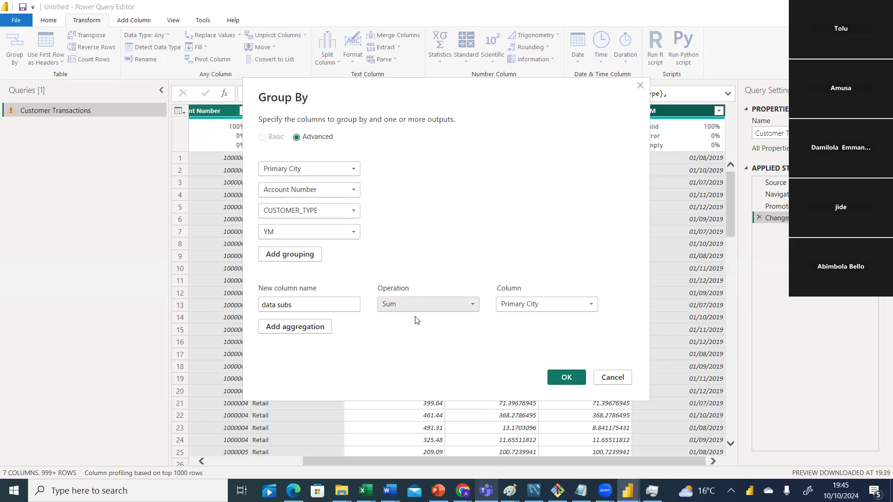
pyautogui.click(551, 309)
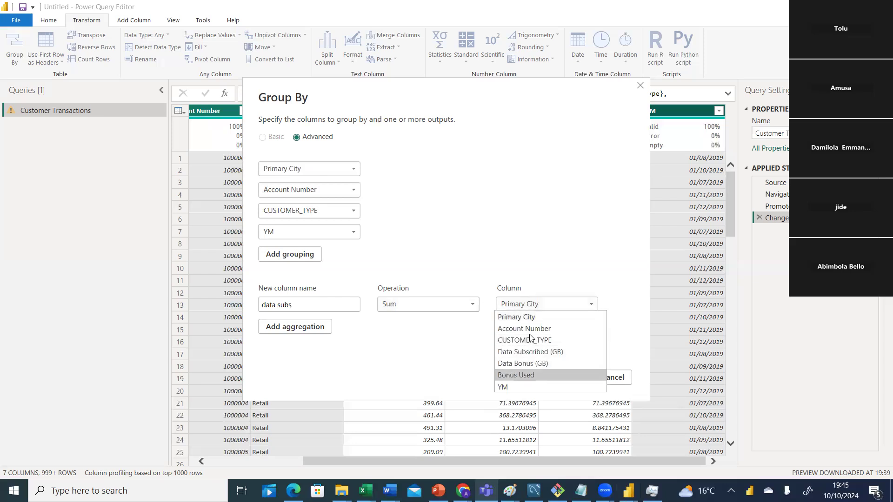
pyautogui.press('Up')
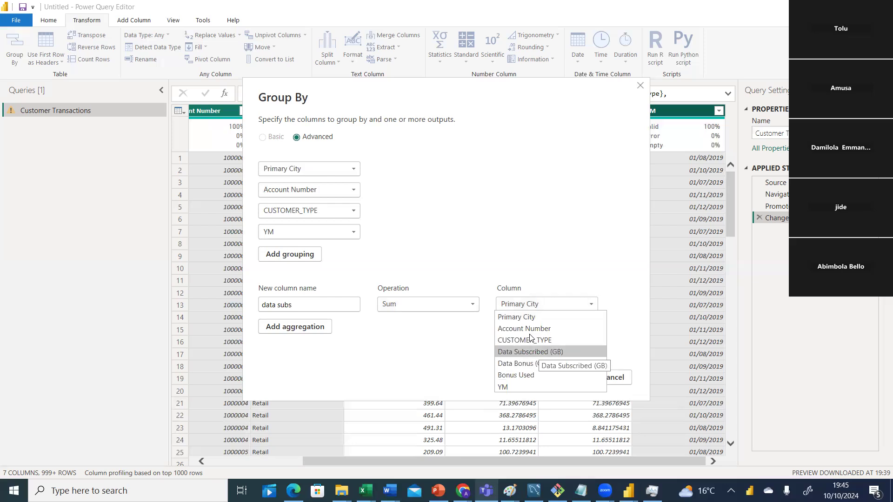
pyautogui.press('Return')
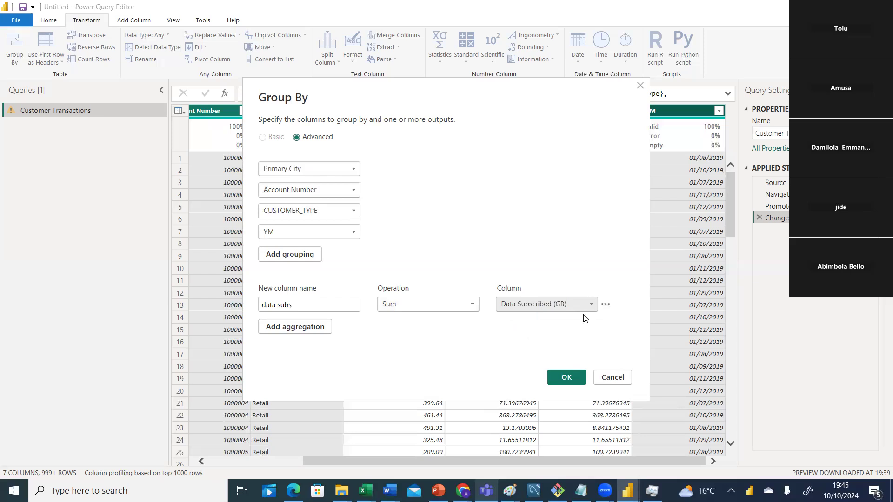
# Add a second aggregation named "bonus used" that takes the Sum of the Bonus Used column in the Group By settings
pyautogui.click(307, 328)
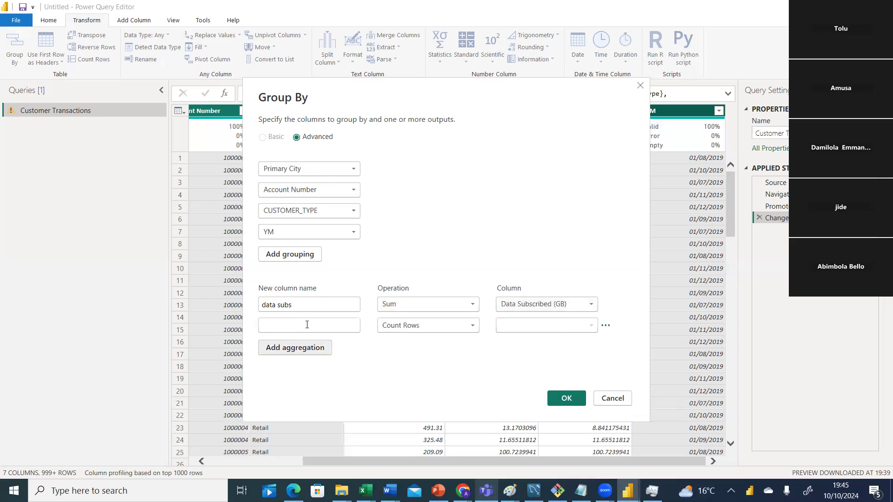
pyautogui.click(303, 325)
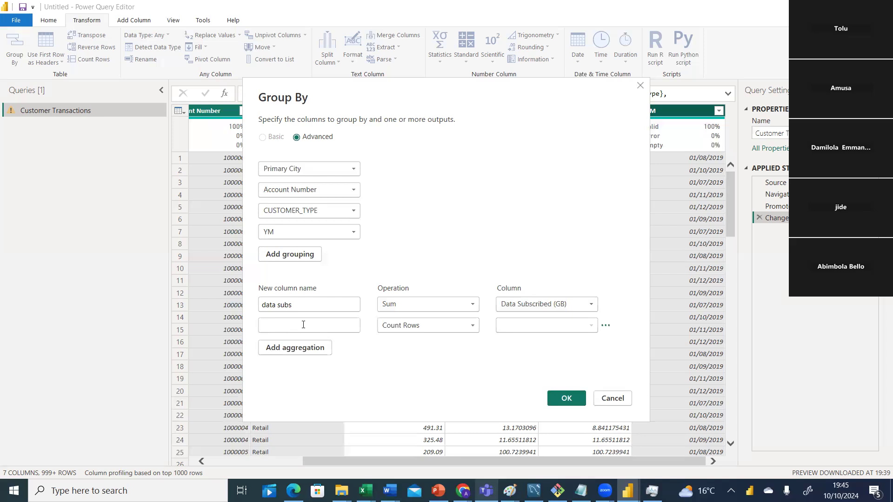
pyautogui.write('bonu')
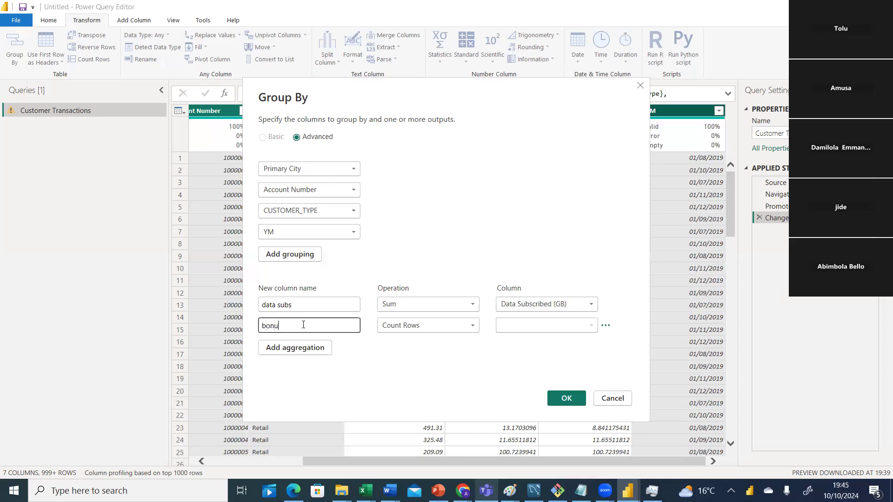
pyautogui.write('s used')
pyautogui.click(404, 331)
pyautogui.click(403, 336)
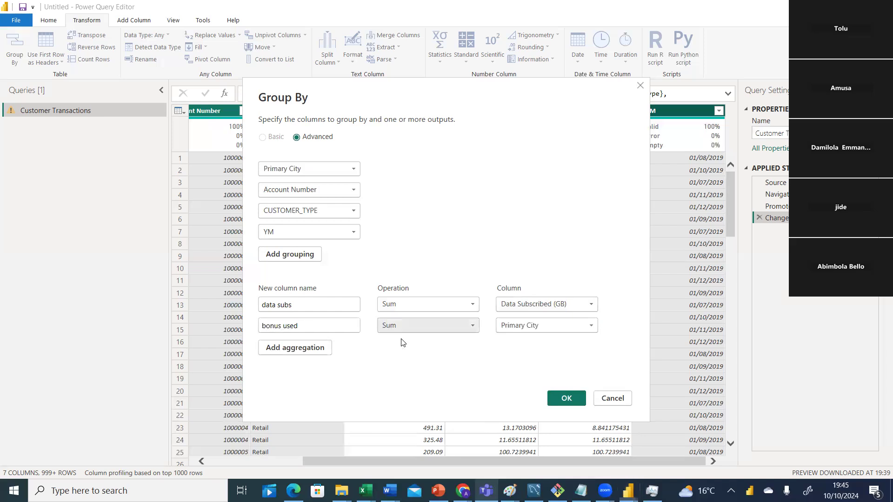
pyautogui.click(522, 328)
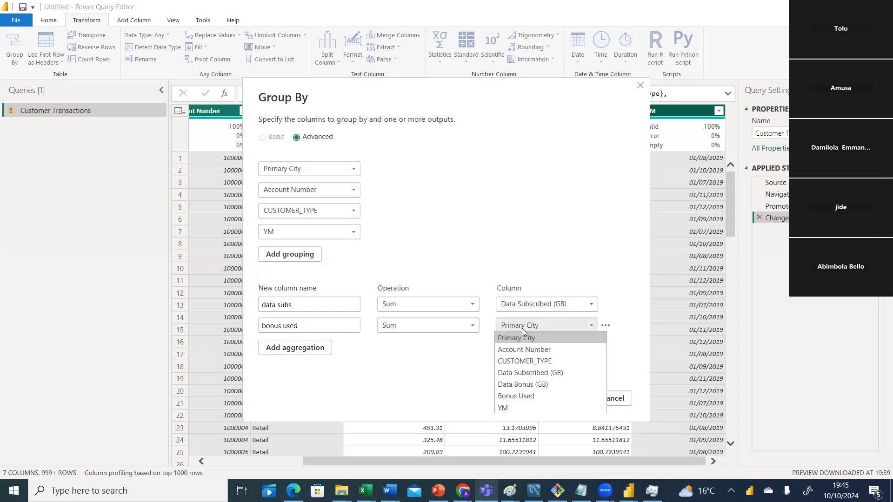
pyautogui.click(513, 396)
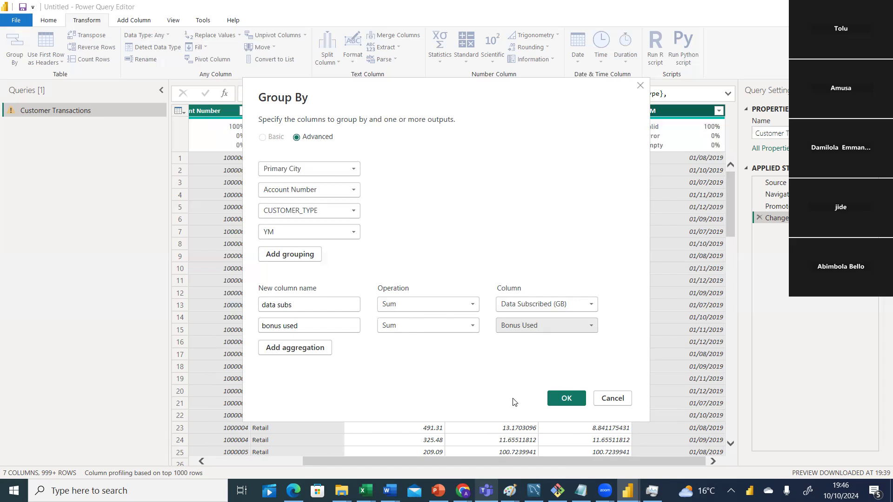
# Compare the Group By settings with the repeated account rows in the Telecoms Data workbook in Excel
pyautogui.moveTo(366, 491)
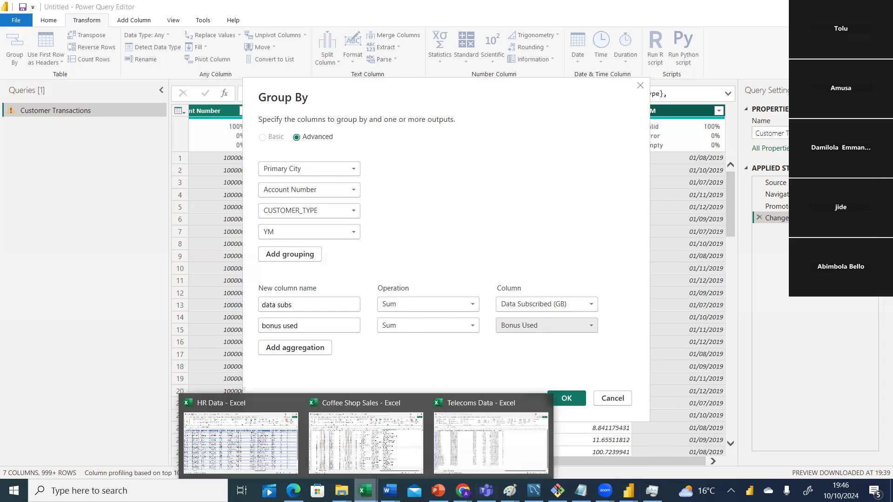
pyautogui.click(491, 443)
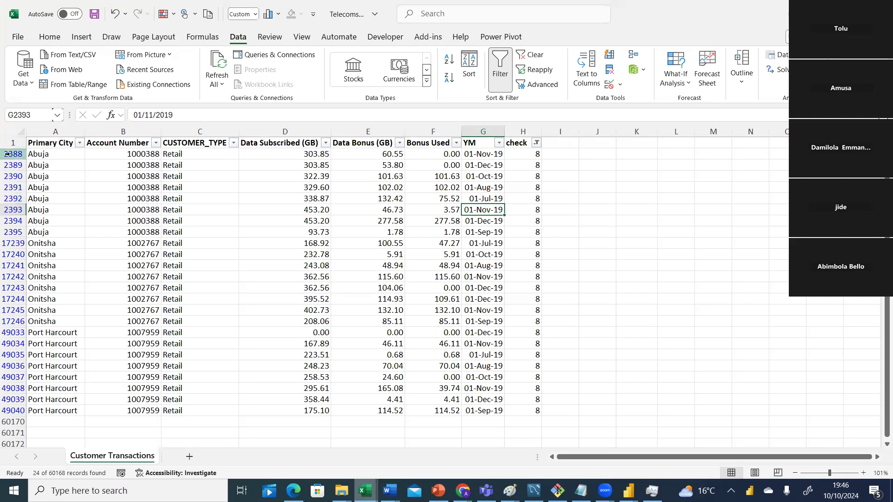
pyautogui.click(628, 486)
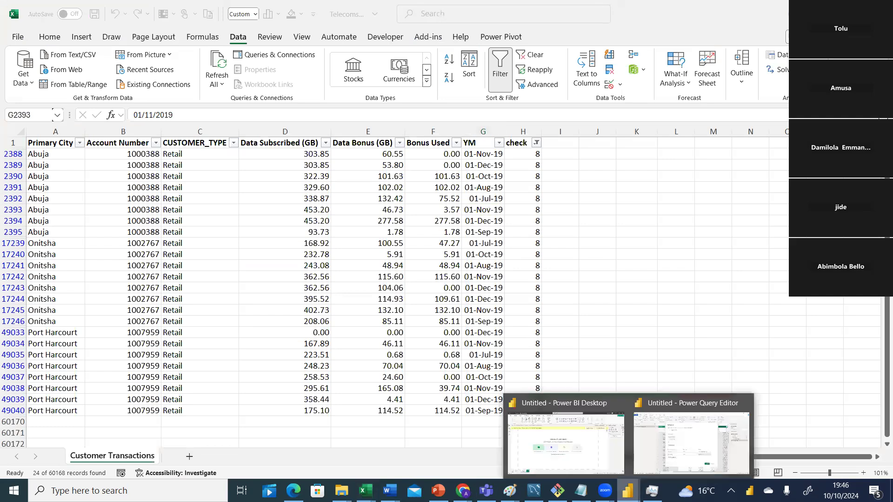
pyautogui.click(691, 442)
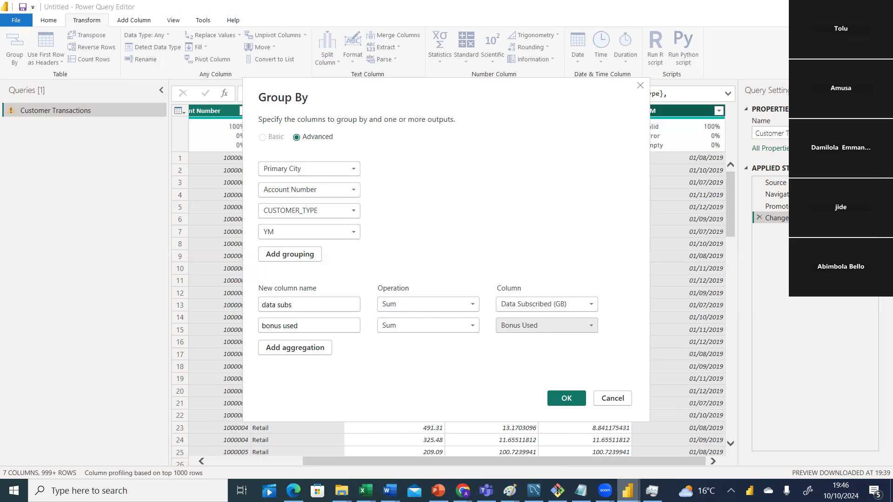
pyautogui.moveTo(366, 491)
pyautogui.click(469, 460)
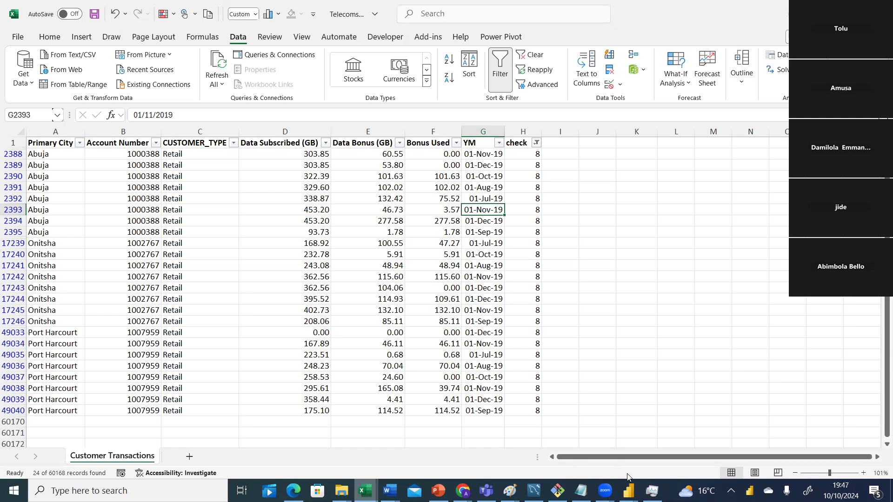
pyautogui.click(629, 490)
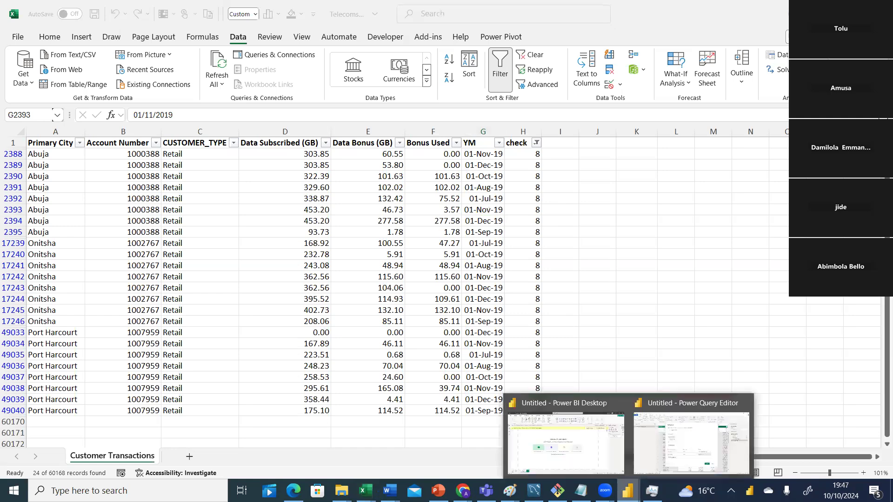
pyautogui.click(665, 457)
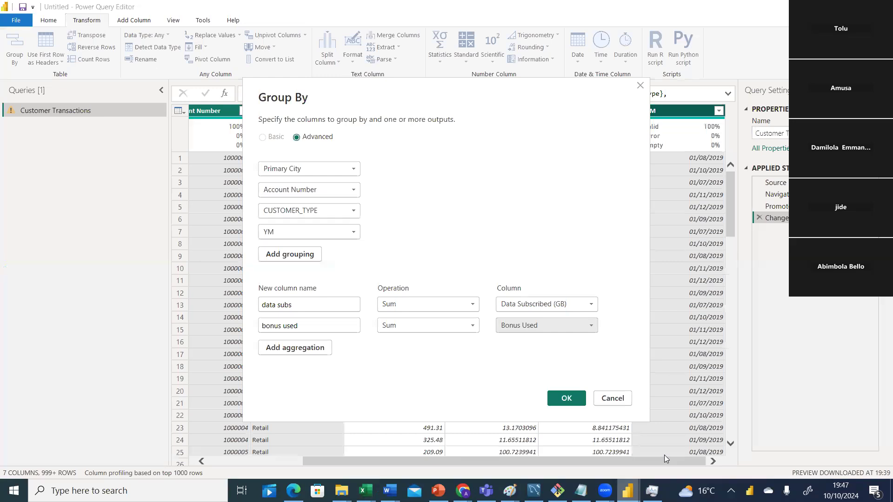
pyautogui.moveTo(628, 491)
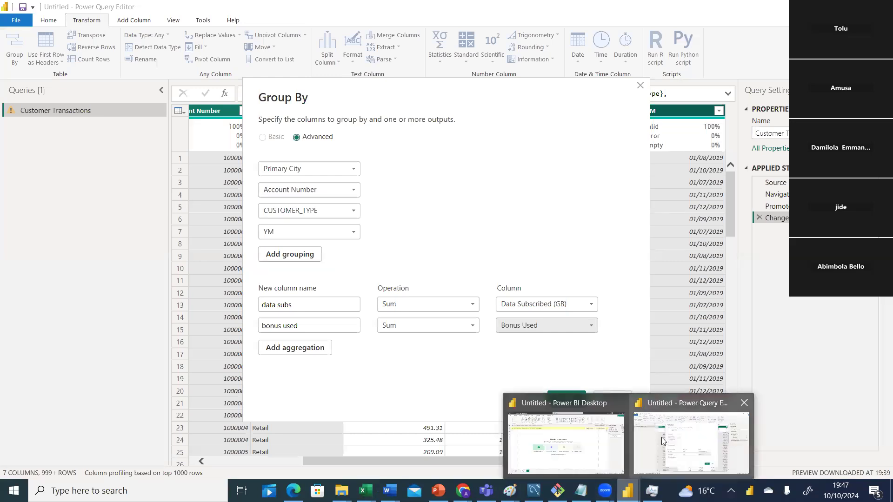
# Switch to the Telecoms Data workbook in Excel and examine the first filtered row's city, account number, customer type and YM values
pyautogui.moveTo(366, 491)
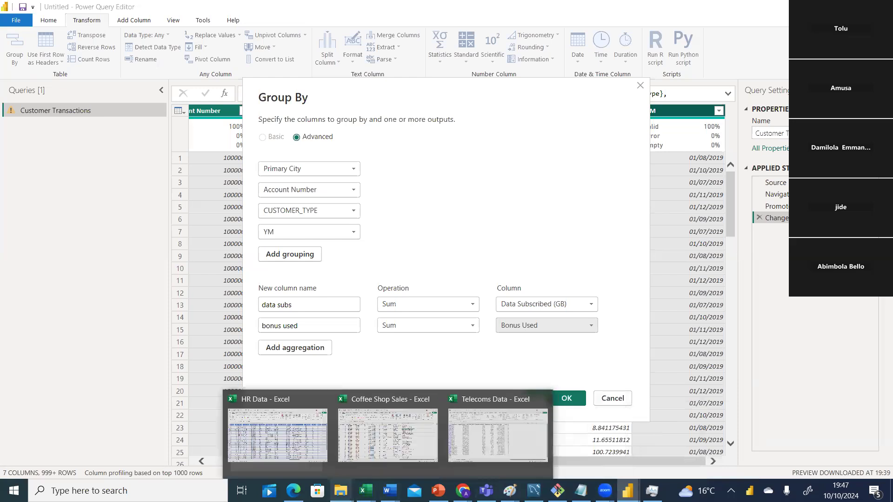
pyautogui.click(508, 439)
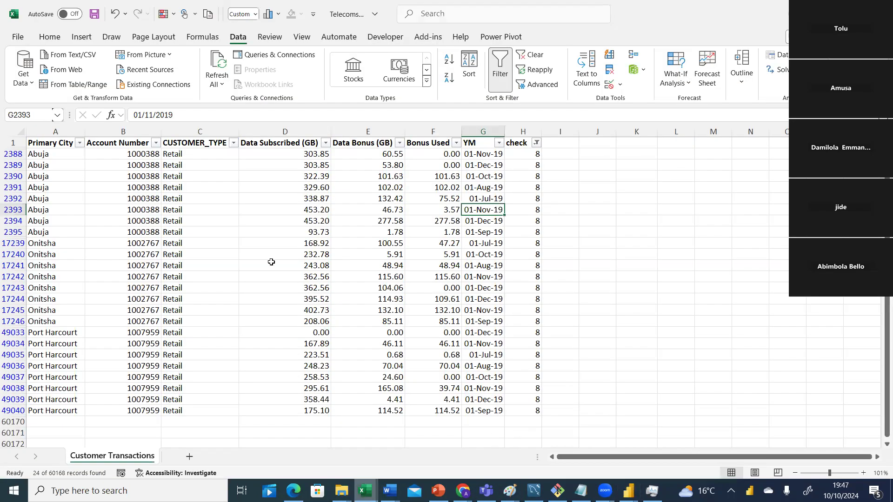
pyautogui.click(30, 153)
pyautogui.click(138, 156)
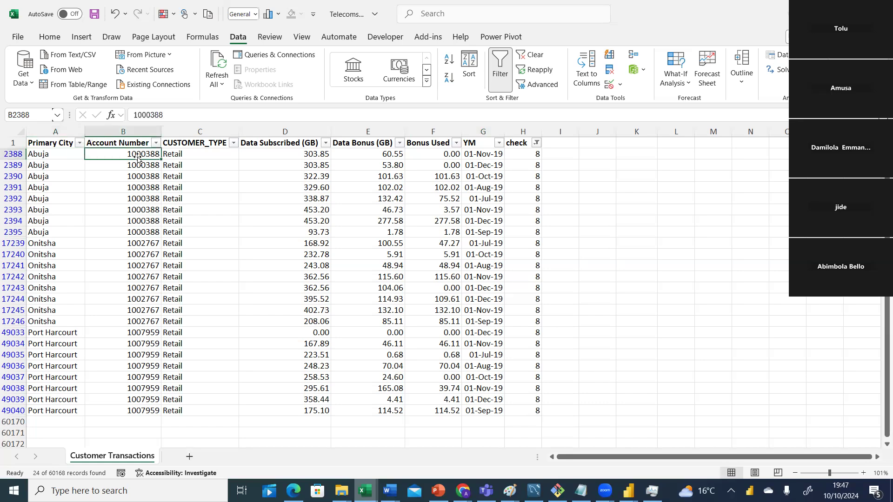
pyautogui.click(194, 155)
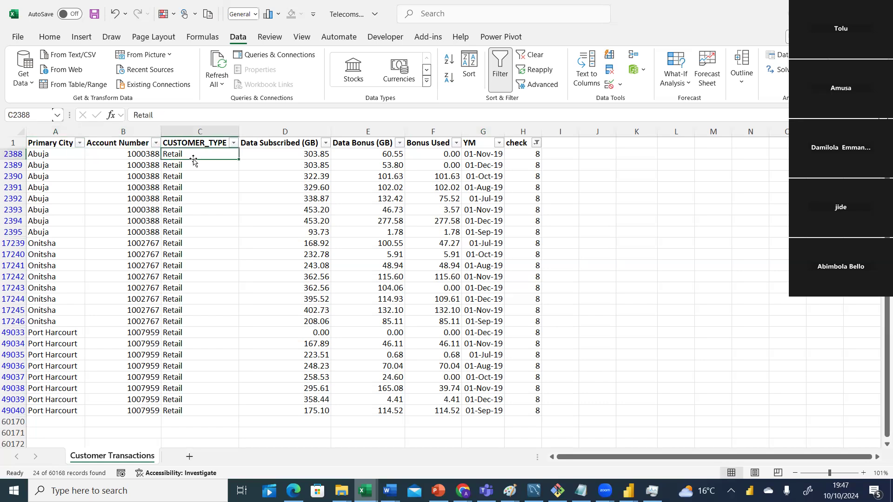
pyautogui.click(484, 154)
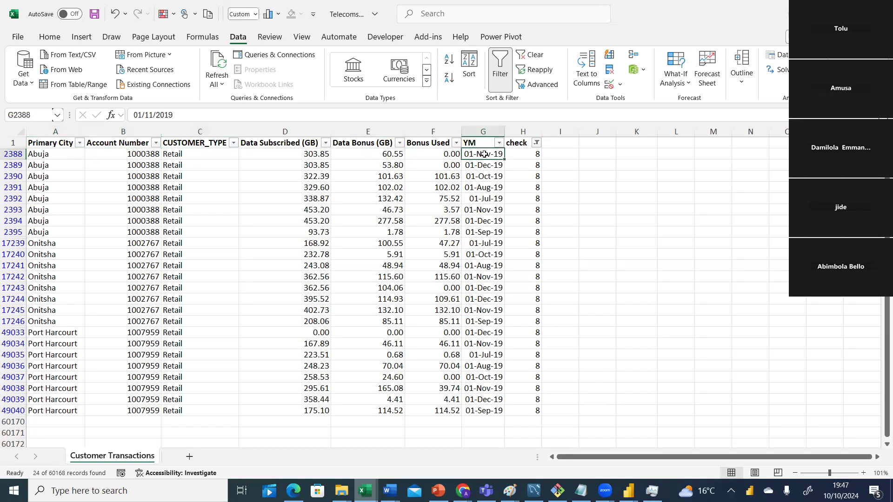
# Enter a sample grouped row in cells K2388 to M2388 with abuja, the account number and reataile
pyautogui.click(630, 155)
pyautogui.write('abuja')
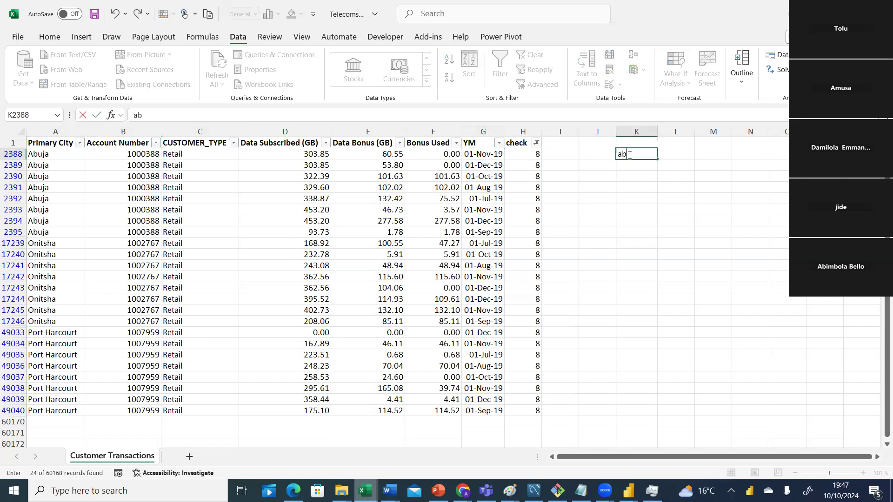
pyautogui.click(677, 153)
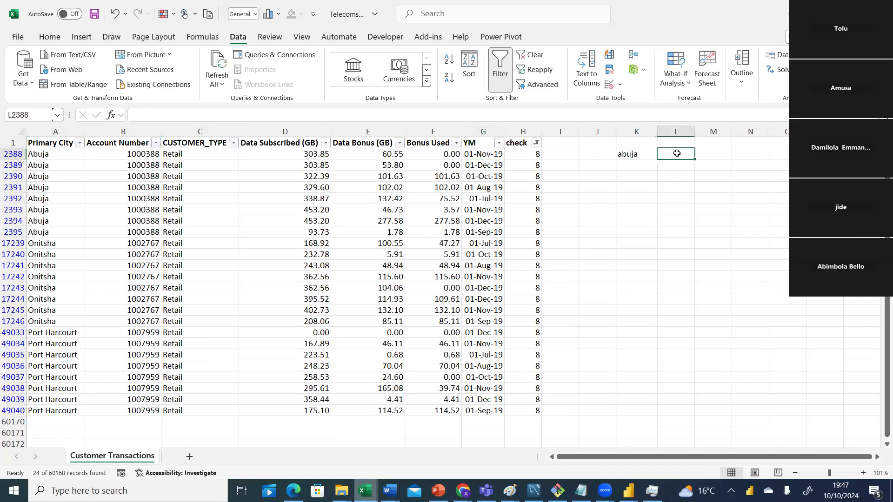
pyautogui.write('10038')
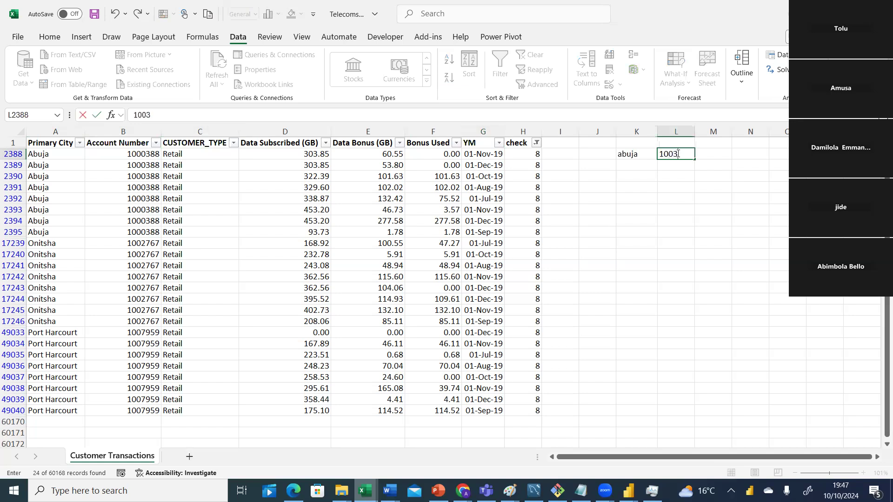
pyautogui.click(710, 155)
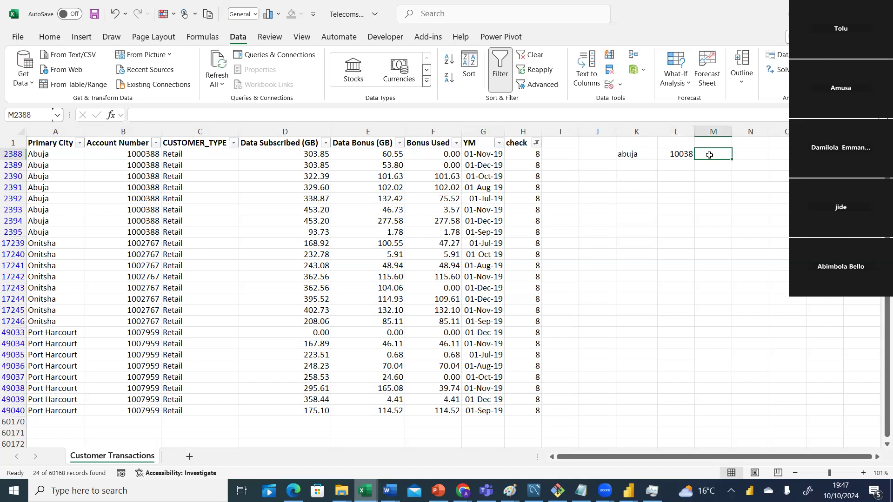
pyautogui.write('rea')
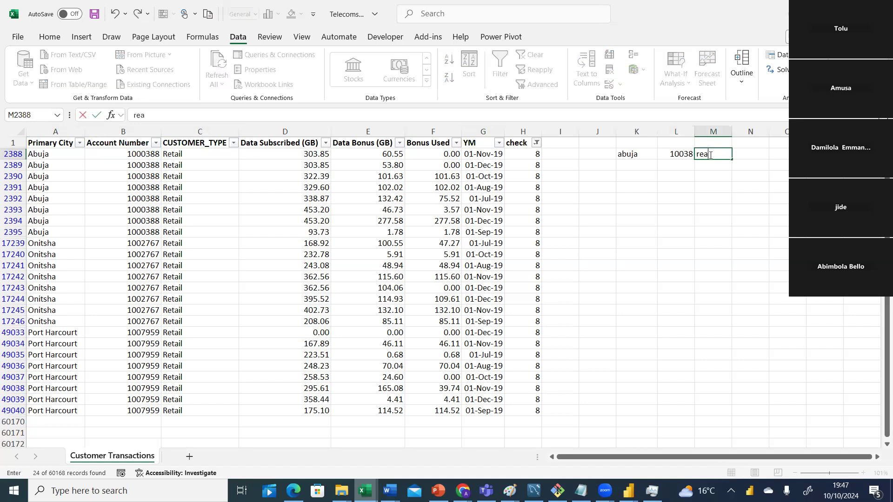
pyautogui.write('taile')
# Enter the abbreviated headers "pc" and "a" in cells J1 and K1
pyautogui.click(601, 143)
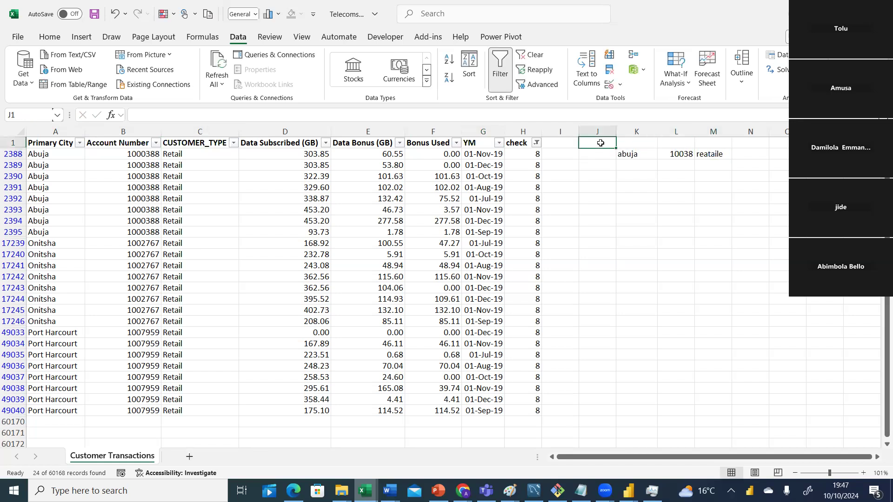
pyautogui.write('pc')
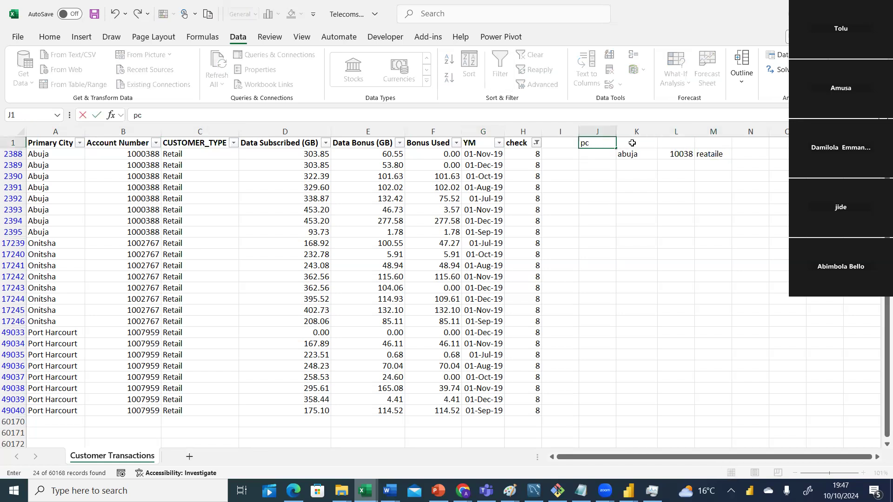
pyautogui.click(634, 144)
pyautogui.write('a')
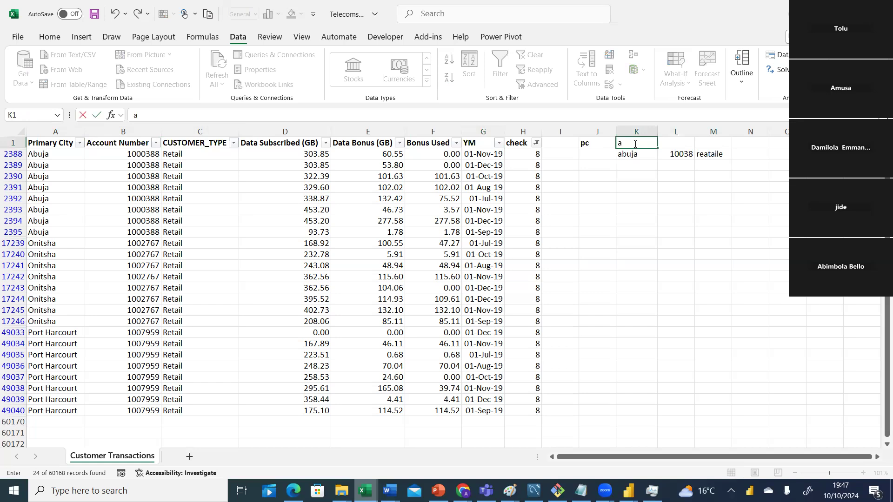
pyautogui.write('b')
pyautogui.press('BackSpace')
# Copy the Primary City and Account Number headers into cells J1 and K1 and autofit all column widths
pyautogui.click(55, 146)
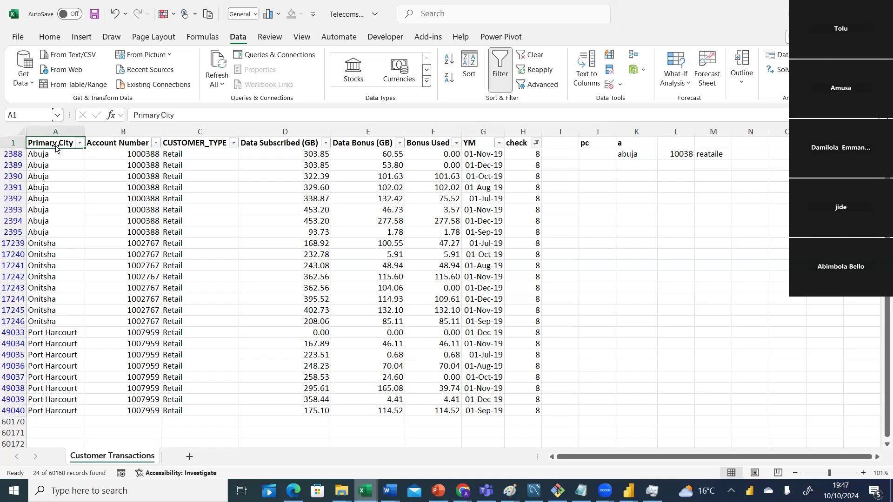
pyautogui.hotkey('ctrl', 'c')
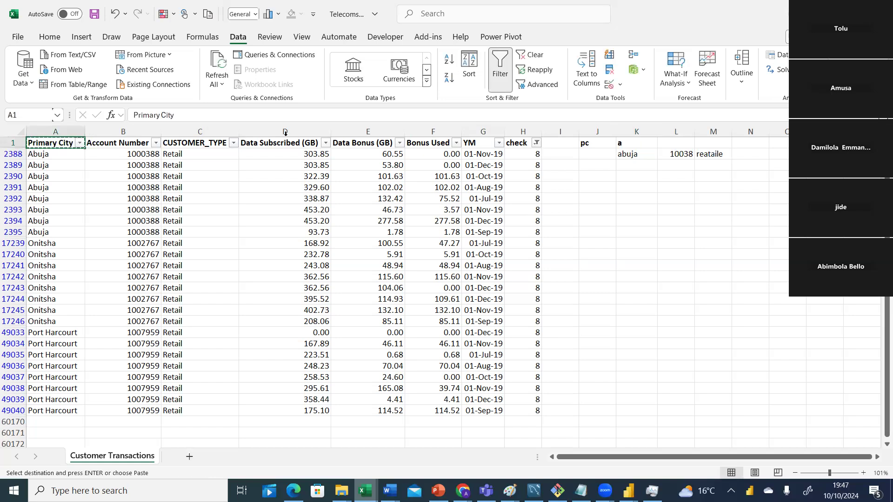
pyautogui.click(586, 143)
pyautogui.hotkey('ctrl', 'v')
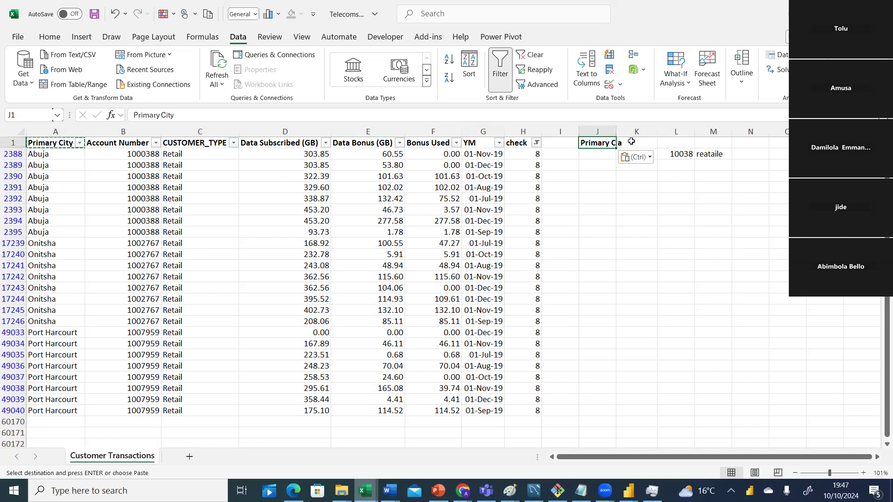
pyautogui.click(129, 143)
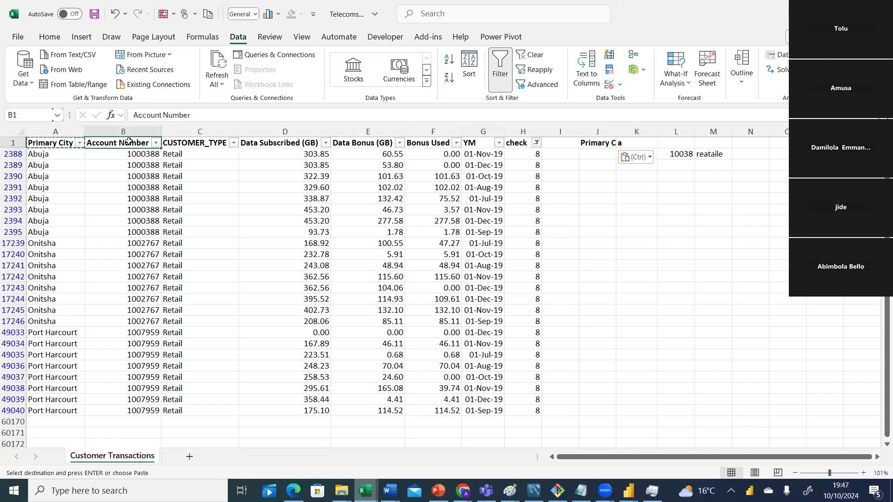
pyautogui.hotkey('ctrl', 'c')
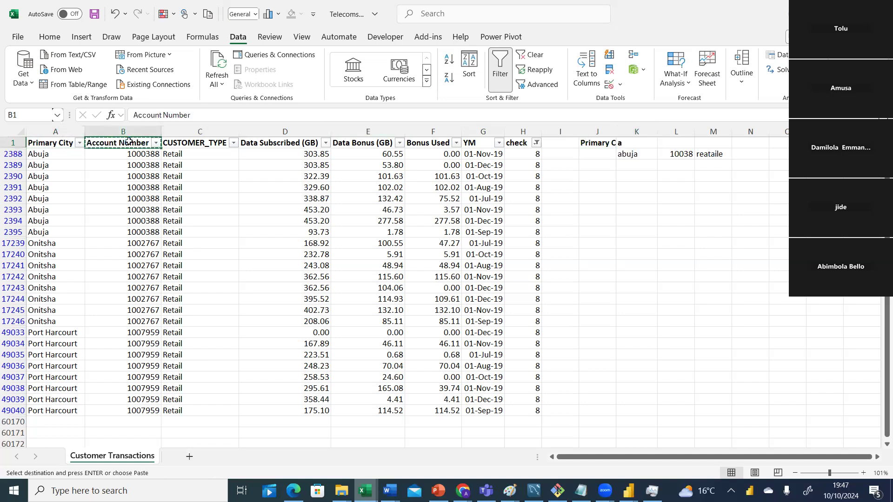
pyautogui.click(644, 141)
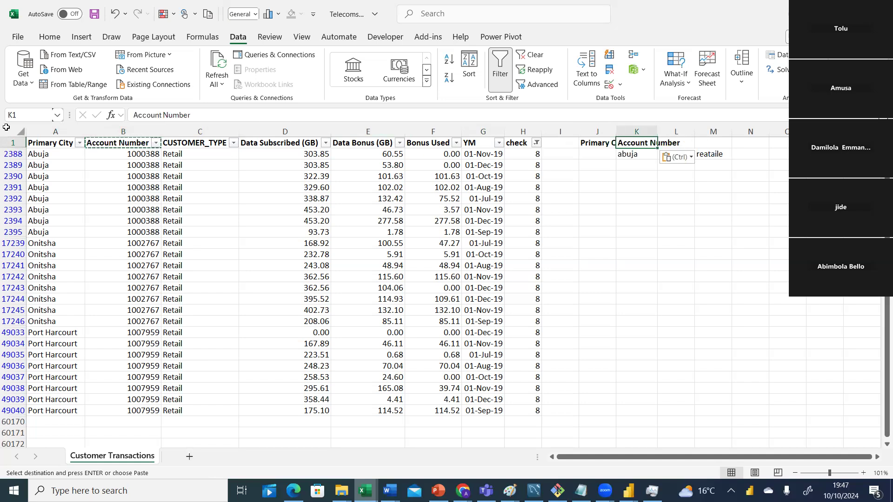
pyautogui.click(21, 132)
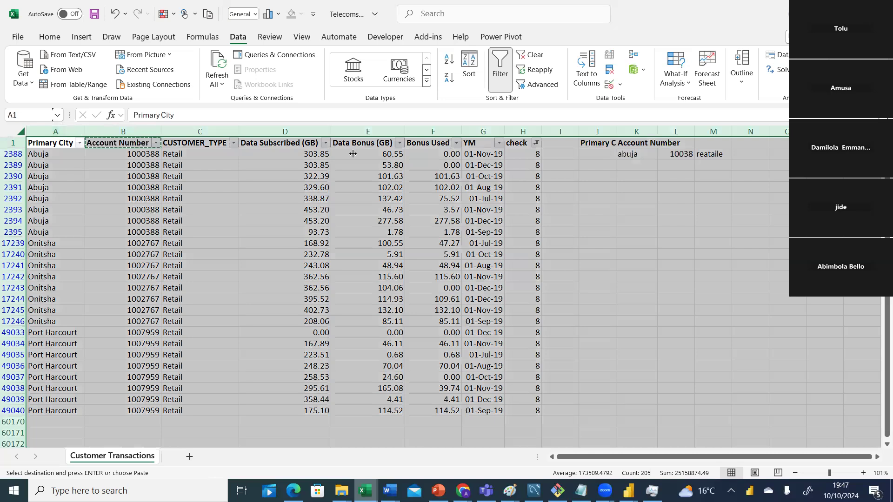
pyautogui.doubleClick(695, 132)
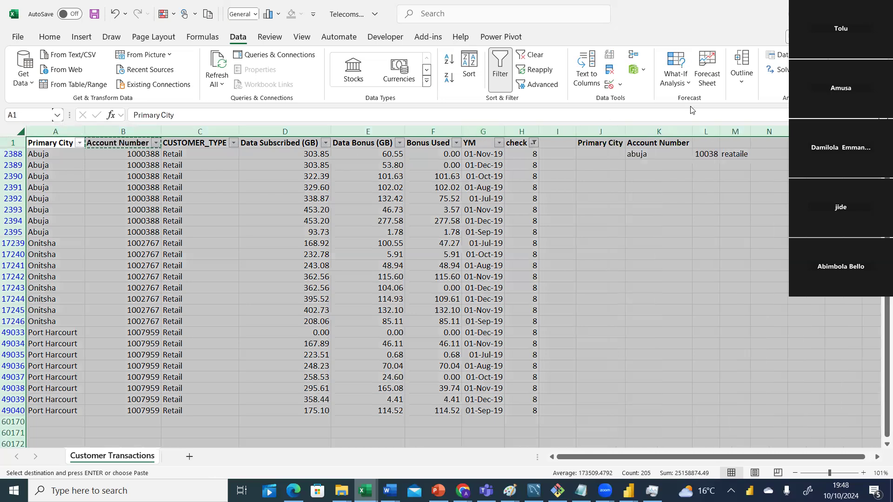
# Enter abuja under Primary City in cell J2388 and the sample account number under Account Number in cell K2388
pyautogui.click(604, 154)
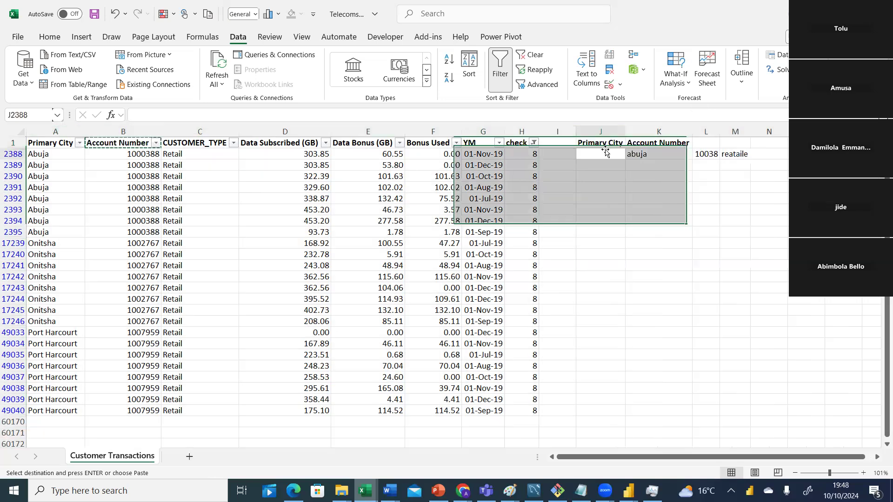
pyautogui.write('abu')
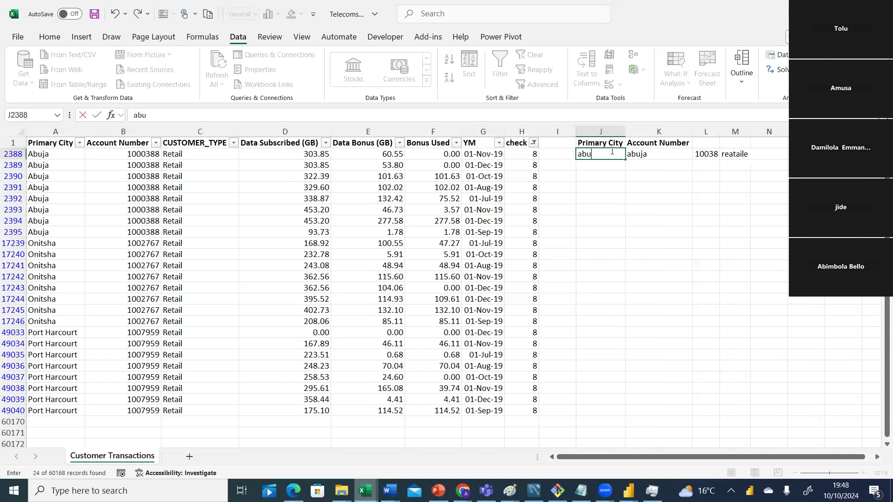
pyautogui.write('ja')
pyautogui.click(636, 159)
pyautogui.write('10038')
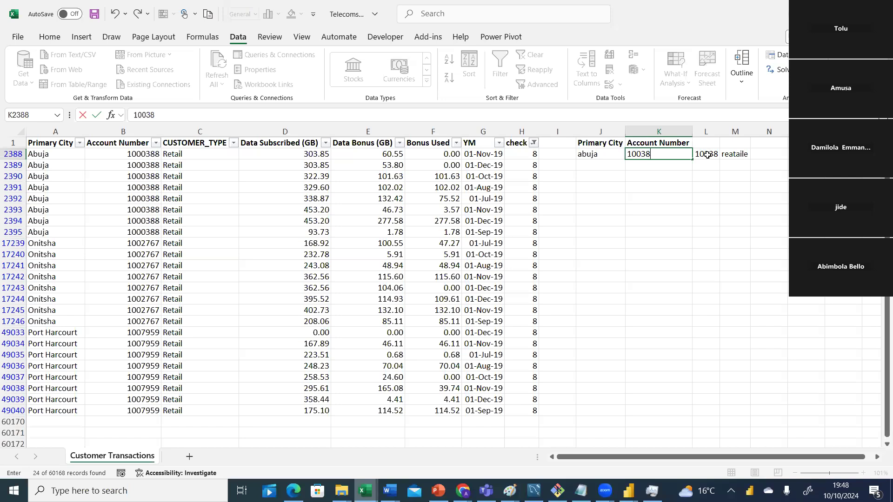
pyautogui.click(707, 155)
# Copy the CUSTOMER_TYPE header from C1 into cell L1 and widen column L to fit it
pyautogui.click(705, 142)
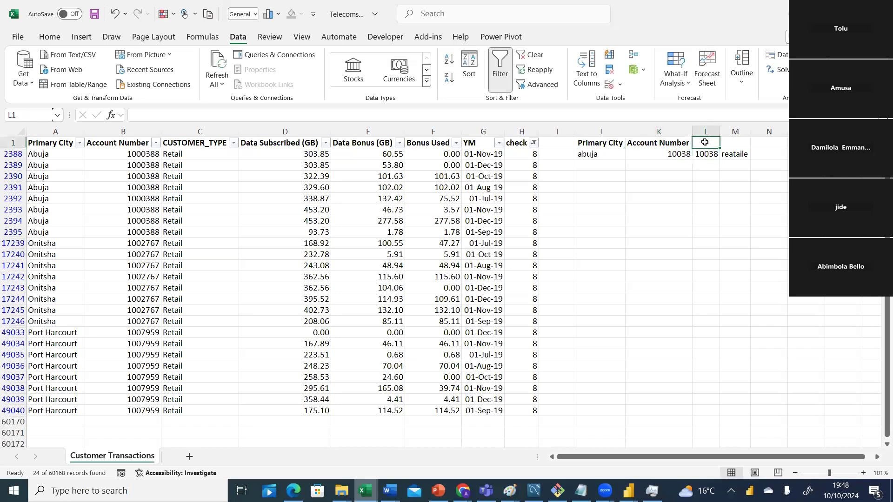
pyautogui.click(176, 144)
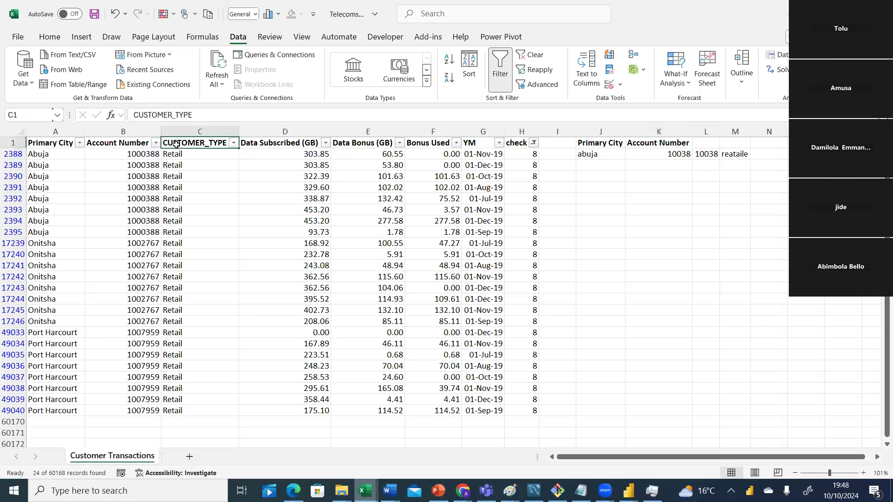
pyautogui.hotkey('ctrl', 'c')
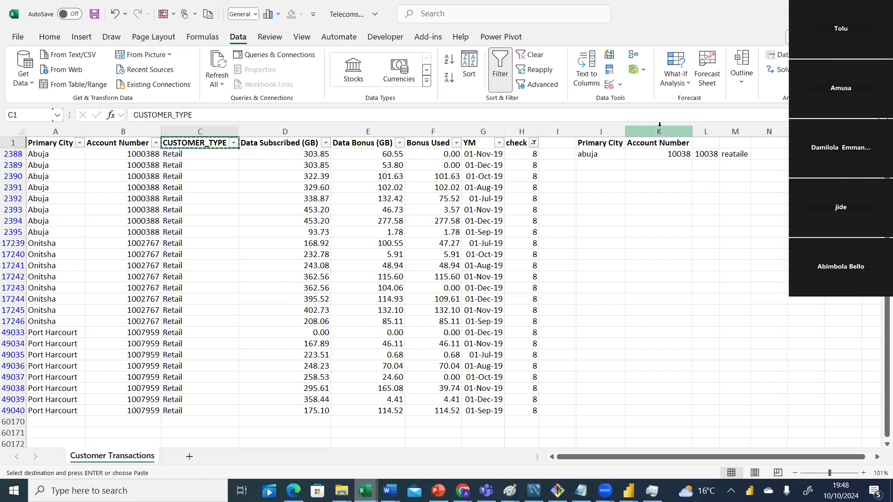
pyautogui.click(704, 142)
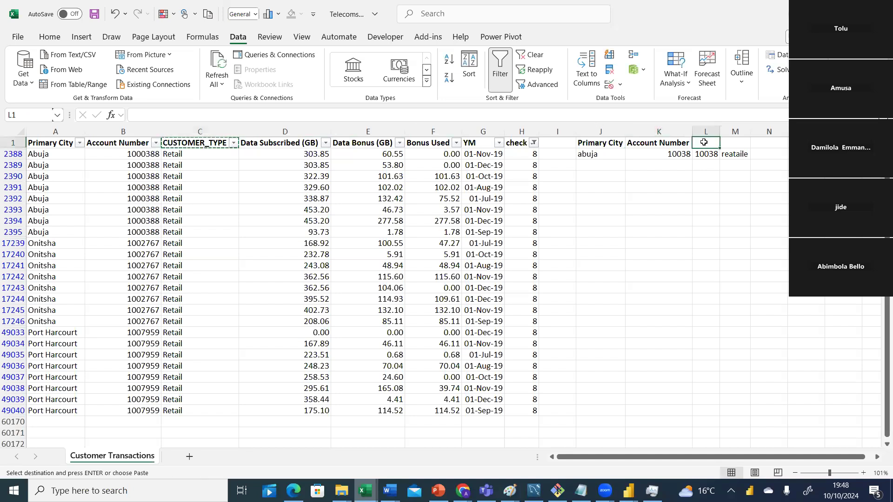
pyautogui.hotkey('ctrl', 'v')
pyautogui.moveTo(720, 133); pyautogui.dragTo(754, 133)
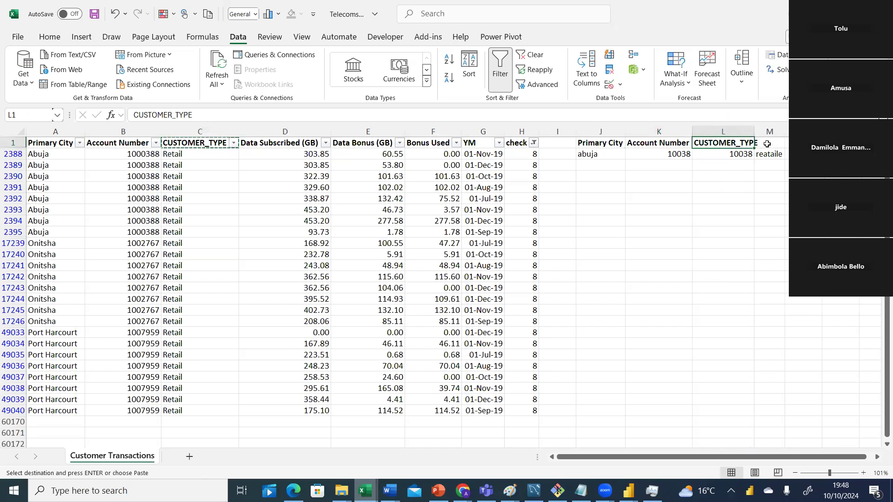
# Enter the header "ym" in cell M1, then copy the date from G2388 into M2388 and widen column M
pyautogui.click(767, 144)
pyautogui.write('ym')
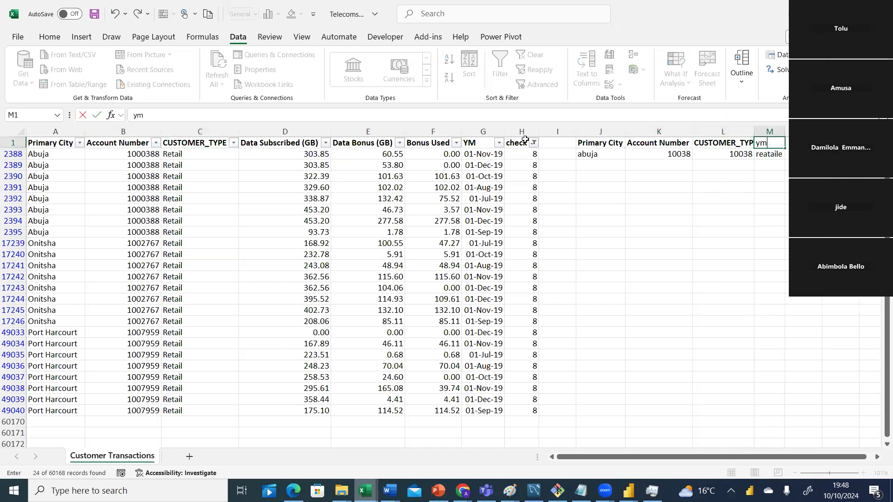
pyautogui.click(473, 154)
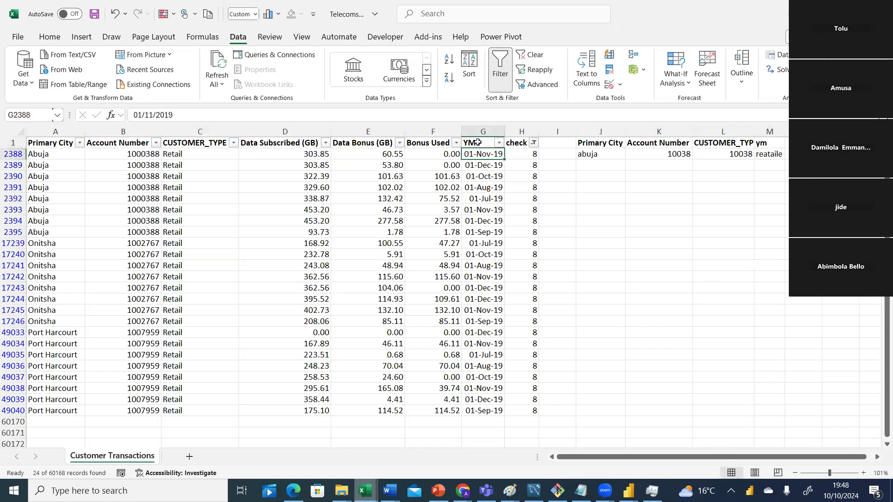
pyautogui.click(770, 154)
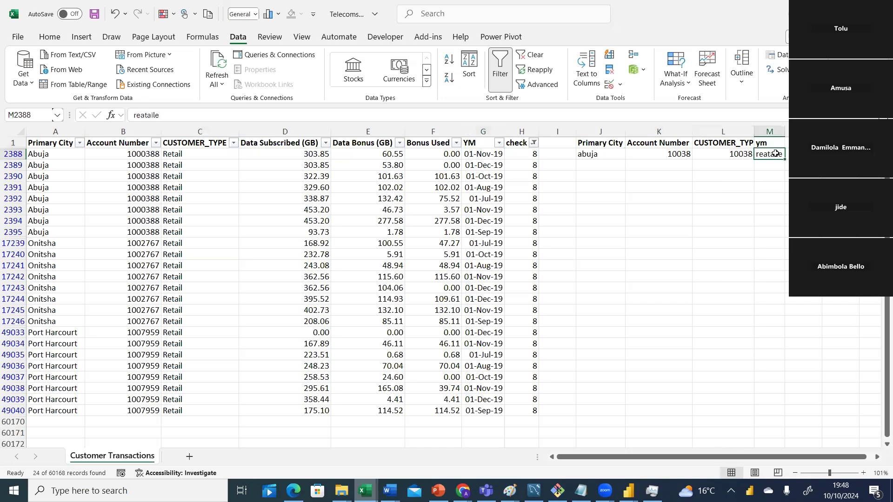
pyautogui.click(763, 187)
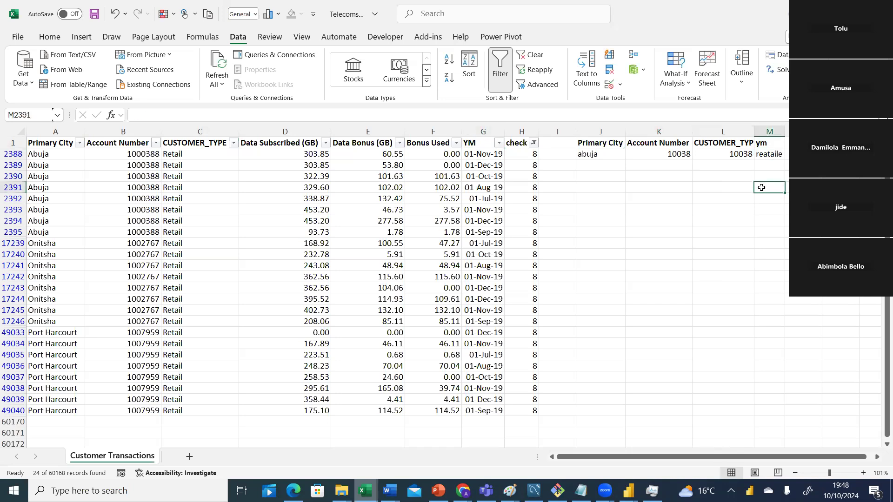
pyautogui.click(771, 153)
pyautogui.click(482, 154)
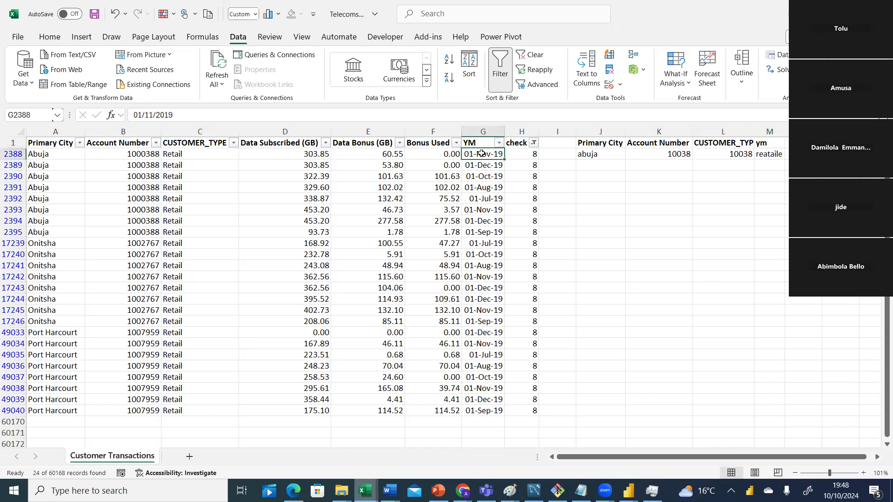
pyautogui.hotkey('ctrl', 'c')
pyautogui.click(771, 153)
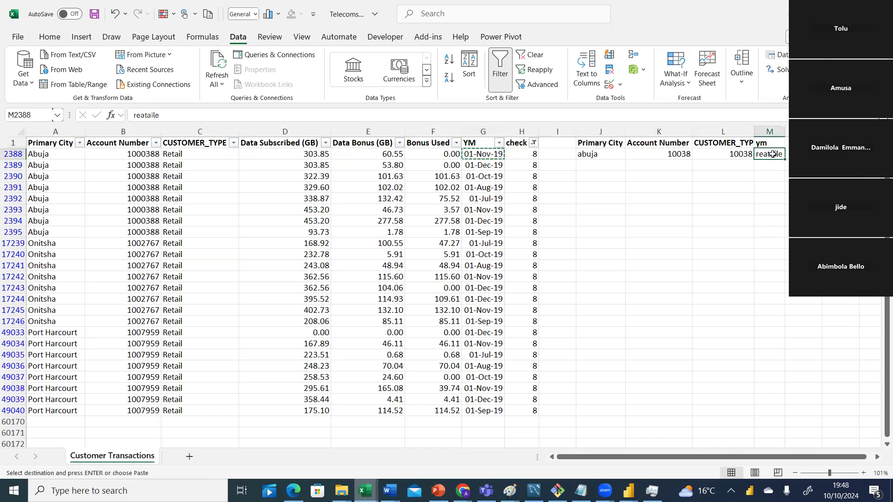
pyautogui.hotkey('ctrl', 'v')
pyautogui.moveTo(785, 132); pyautogui.dragTo(802, 132)
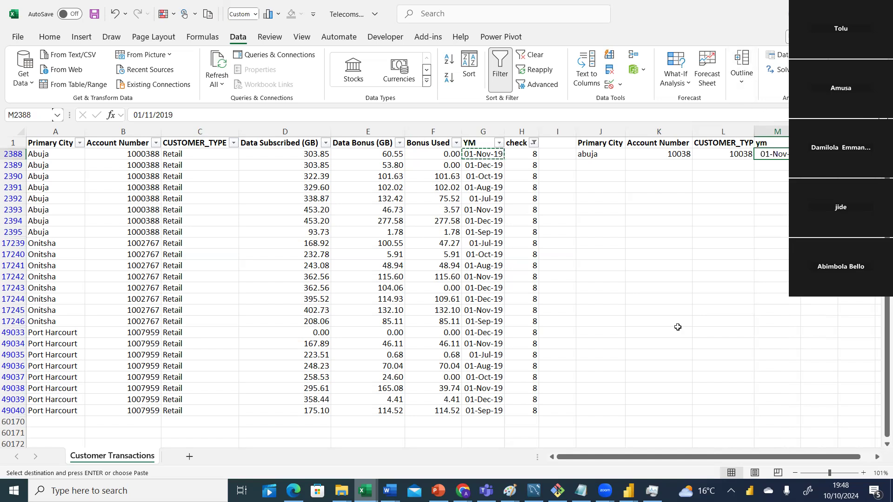
# Check the new column names in Power Query's Group By dialog, then return to the Telecoms Data workbook in Excel
pyautogui.moveTo(628, 490)
pyautogui.click(644, 432)
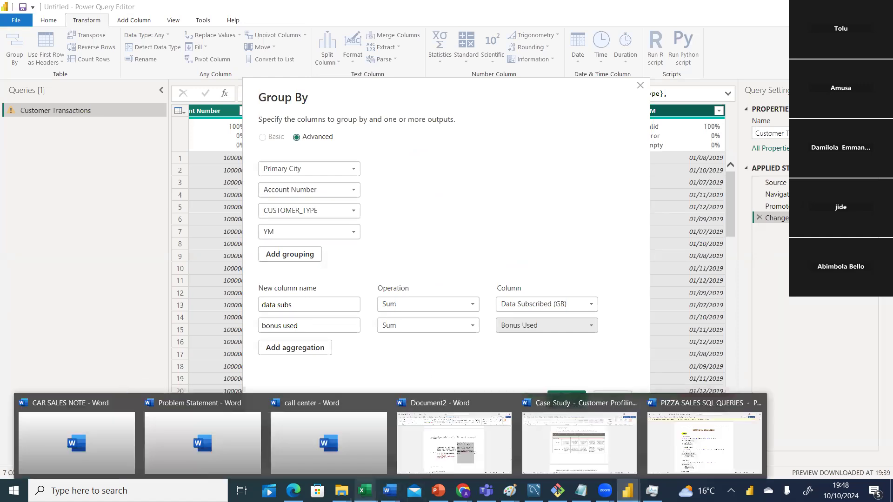
pyautogui.moveTo(366, 491)
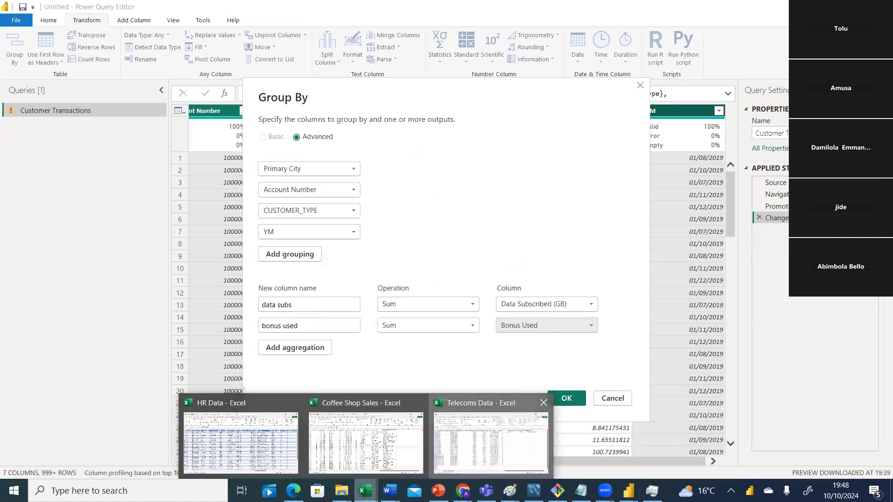
pyautogui.click(491, 440)
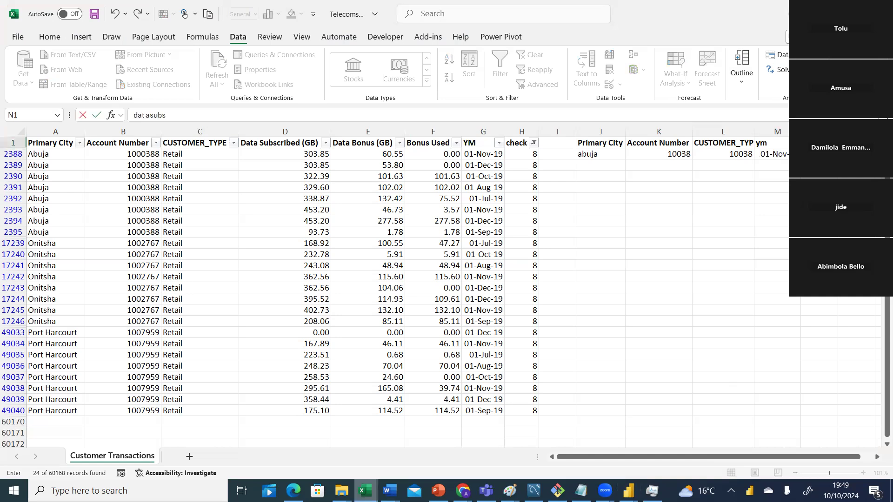
# Enter the header "data subs" in cell N1, correcting the missing space between the words
pyautogui.press('BackSpace')
pyautogui.press('BackSpace')
pyautogui.press('BackSpace')
pyautogui.press('BackSpace')
pyautogui.press('BackSpace')
pyautogui.hotkey('shift', 'F10')
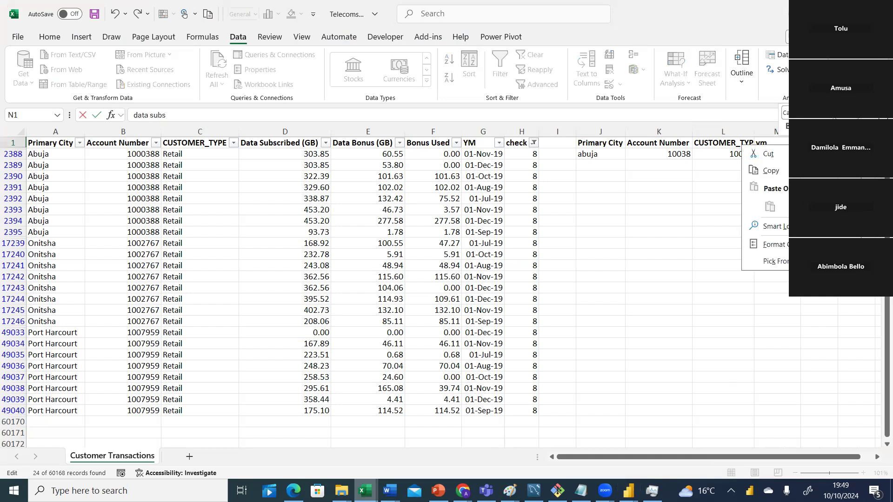
pyautogui.press('Escape')
pyautogui.click(878, 458)
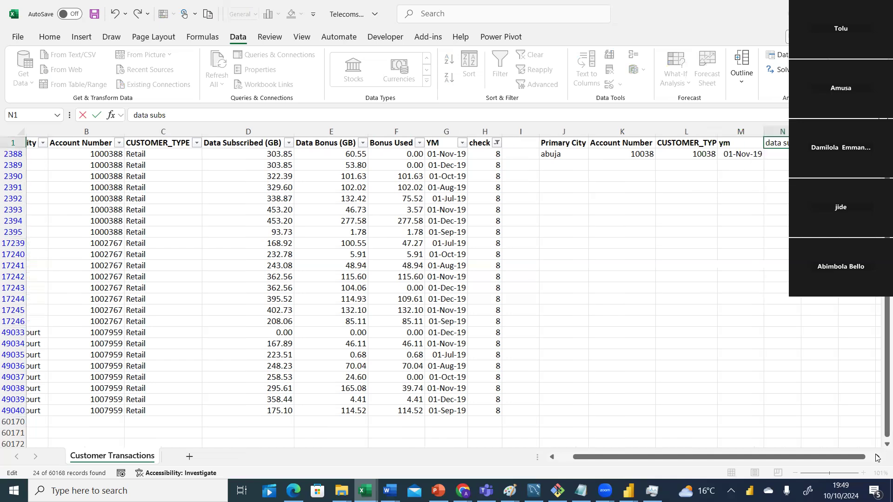
pyautogui.click(878, 458)
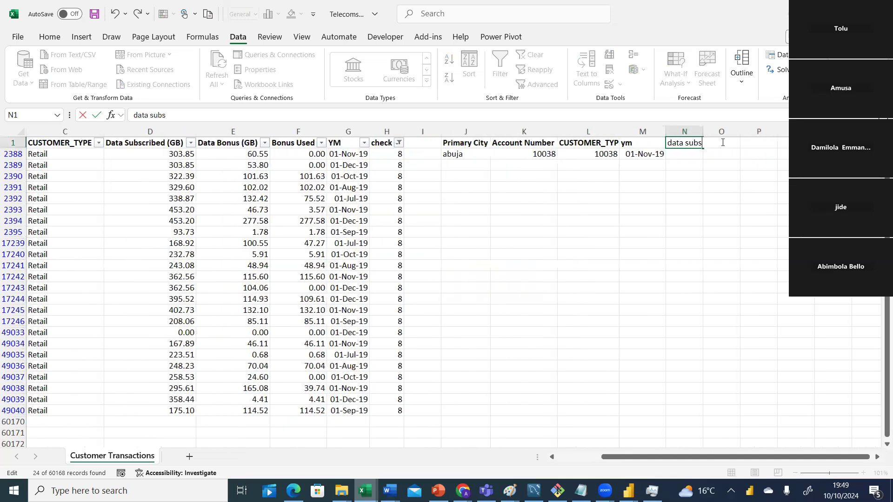
pyautogui.click(602, 298)
# Enter the header "bonus used" in cell O1 and widen column N slightly
pyautogui.click(728, 143)
pyautogui.write('coul')
pyautogui.press('BackSpace')
pyautogui.press('BackSpace')
pyautogui.press('BackSpace')
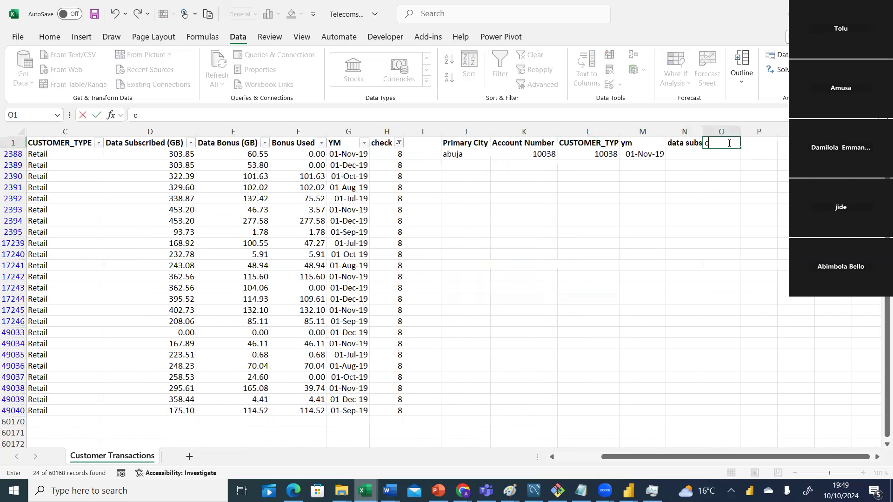
pyautogui.write('bonus used')
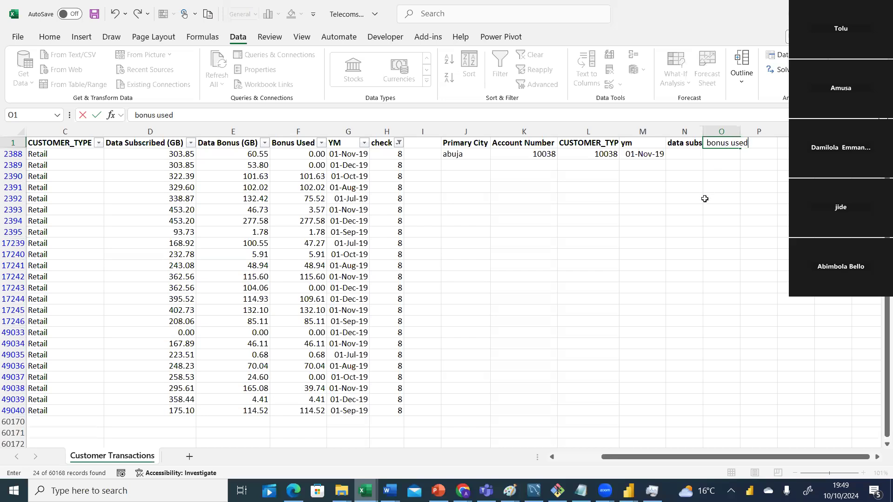
pyautogui.click(704, 198)
pyautogui.moveTo(712, 134); pyautogui.dragTo(714, 134)
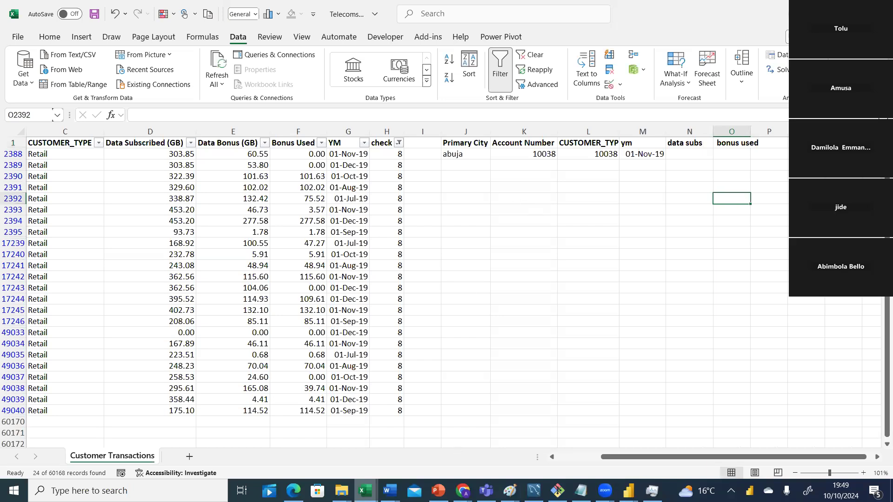
# Compare the grouping columns in Power Query's Group By dialog with the sample row J2388:M2388 in the Telecoms Data workbook
pyautogui.moveTo(628, 491)
pyautogui.click(703, 446)
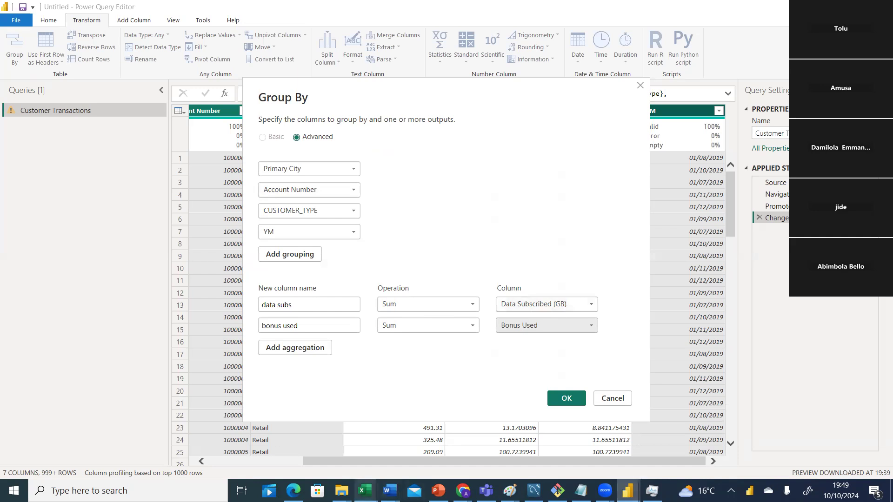
pyautogui.moveTo(366, 490)
pyautogui.click(496, 462)
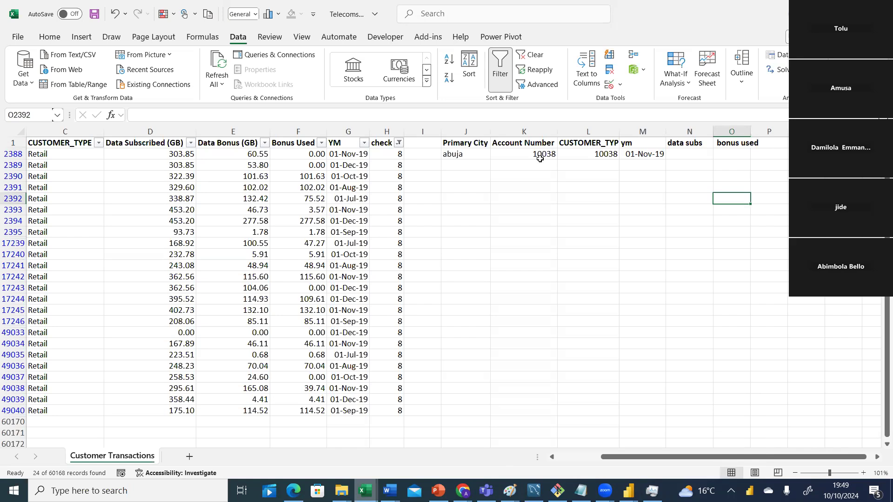
pyautogui.click(464, 154)
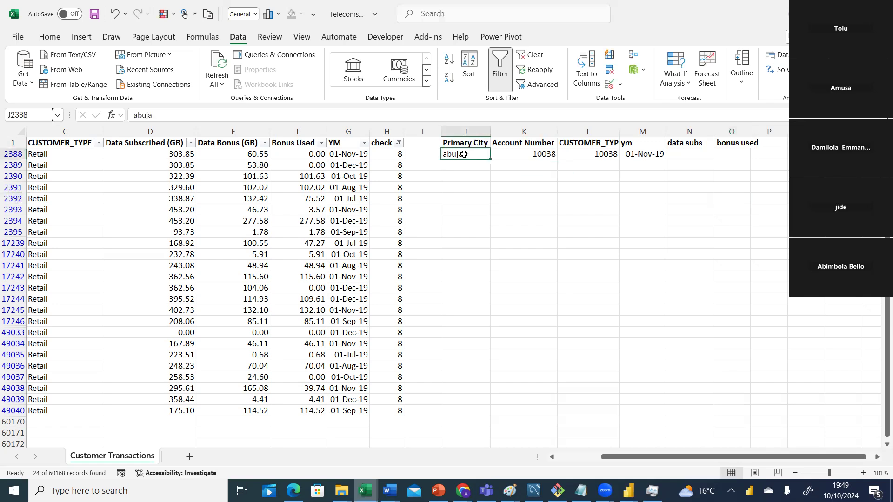
pyautogui.click(519, 154)
pyautogui.click(578, 156)
pyautogui.click(627, 154)
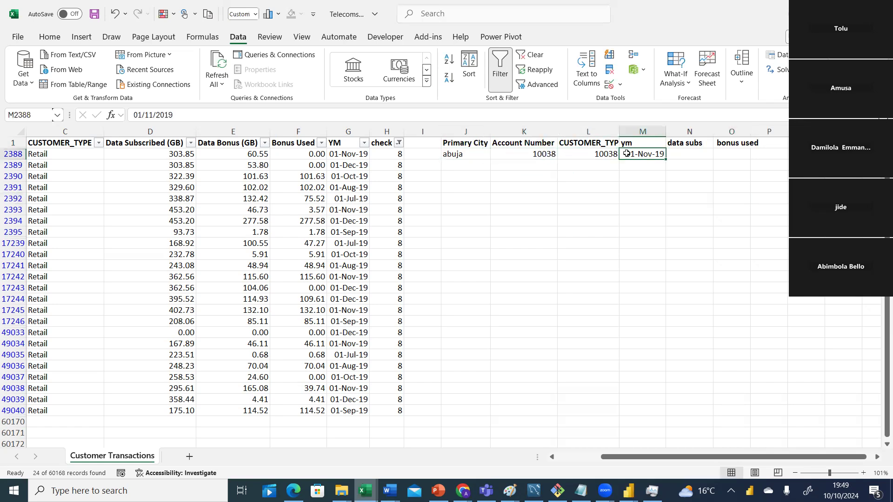
pyautogui.moveTo(636, 153); pyautogui.dragTo(478, 155)
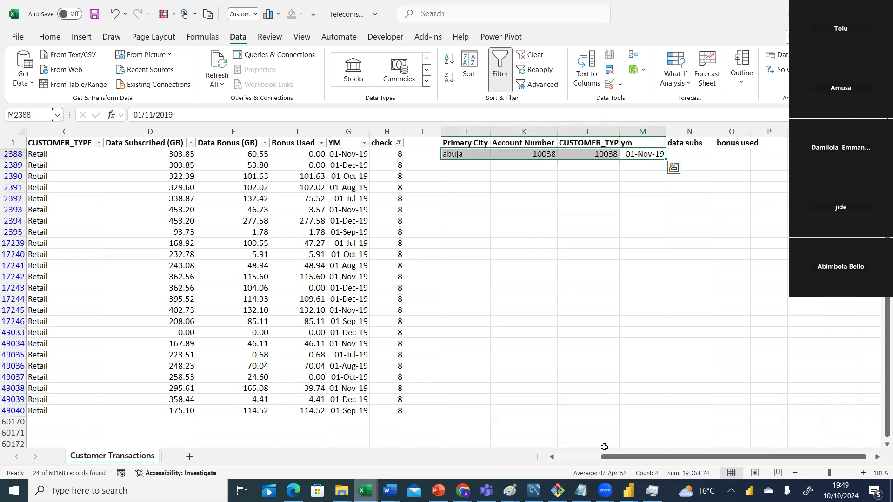
# Highlight the first Abuja record's grouping fields, cells A2388:C2388 and G2388, with a yellow fill
pyautogui.click(552, 457)
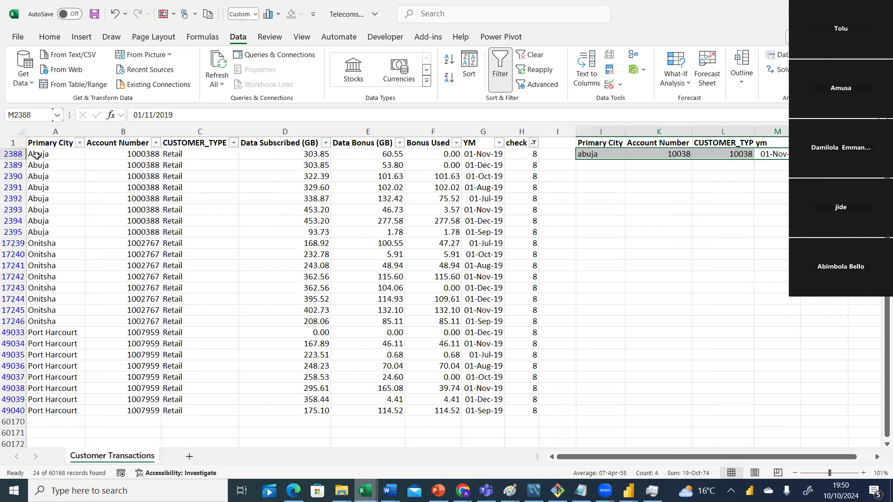
pyautogui.click(64, 156)
pyautogui.moveTo(64, 156); pyautogui.dragTo(221, 158)
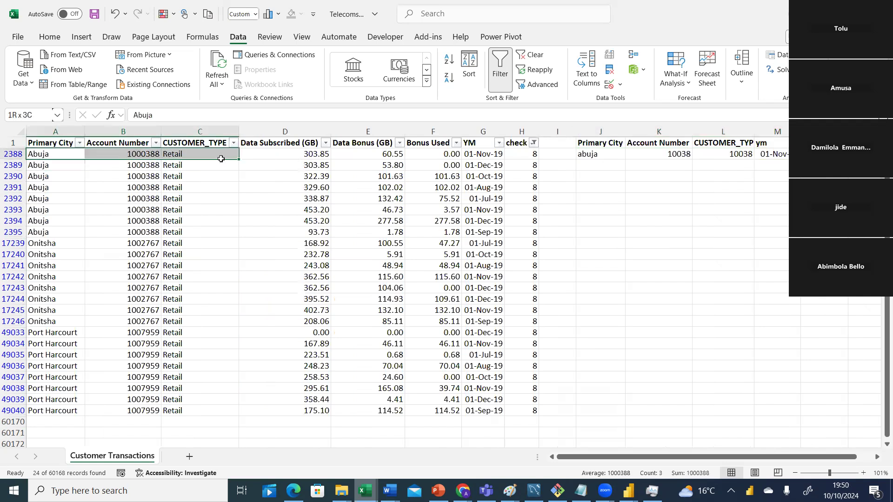
pyautogui.click(49, 37)
pyautogui.click(156, 77)
pyautogui.click(481, 154)
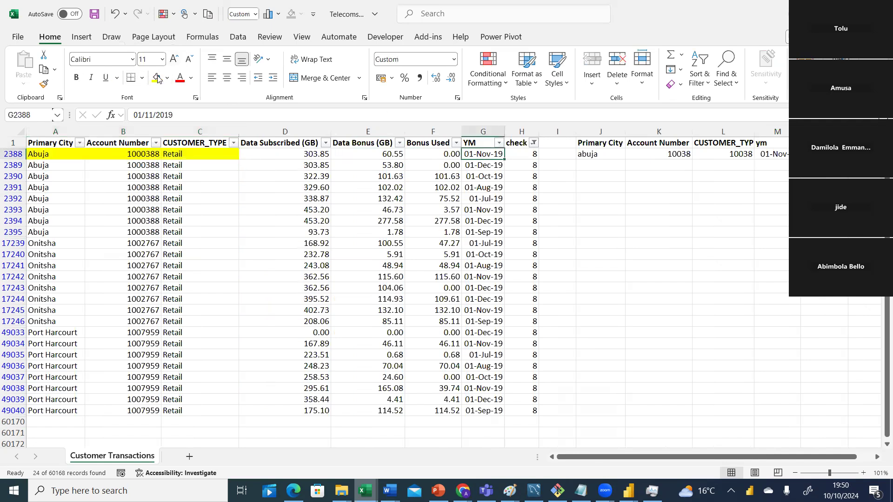
# Highlight the second Abuja record's grouping fields, cells A2389:C2389 and G2389, with a yellow fill
pyautogui.moveTo(47, 165); pyautogui.dragTo(196, 162)
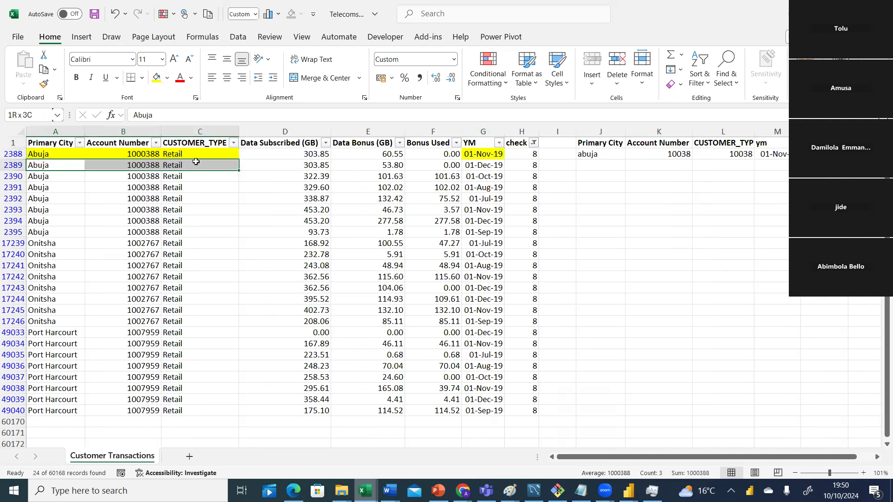
pyautogui.click(156, 78)
pyautogui.click(486, 169)
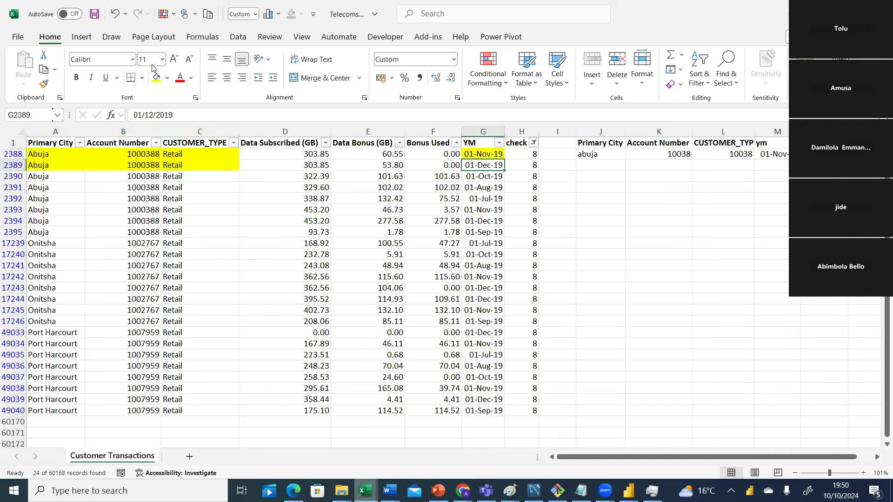
pyautogui.click(157, 77)
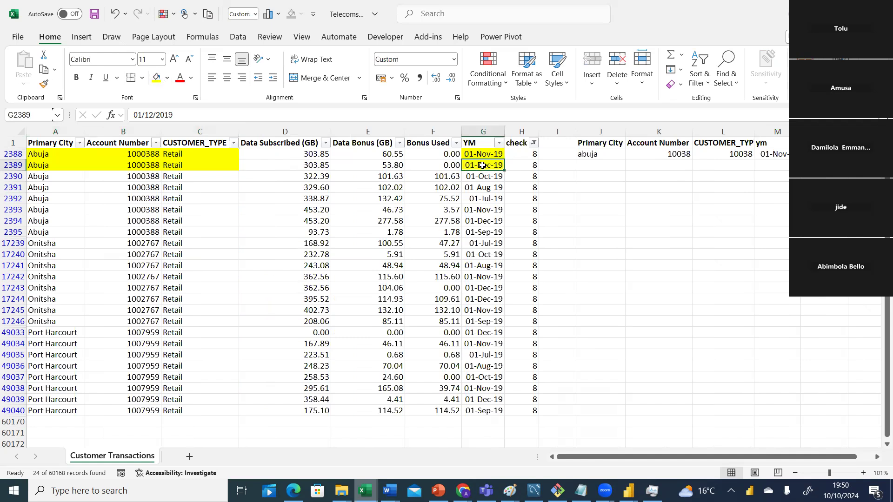
# Clear the fill from date cell G2389 and highlight the matching November date in G2393 yellow
pyautogui.click(167, 78)
pyautogui.click(177, 205)
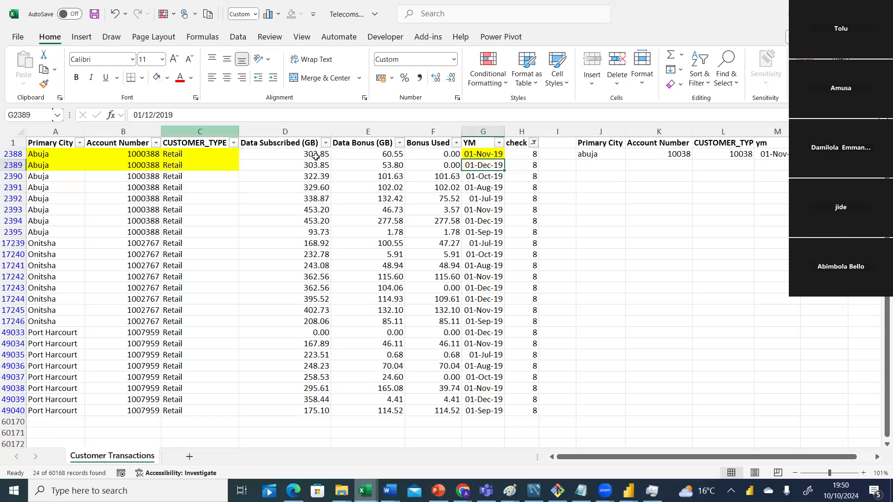
pyautogui.click(483, 210)
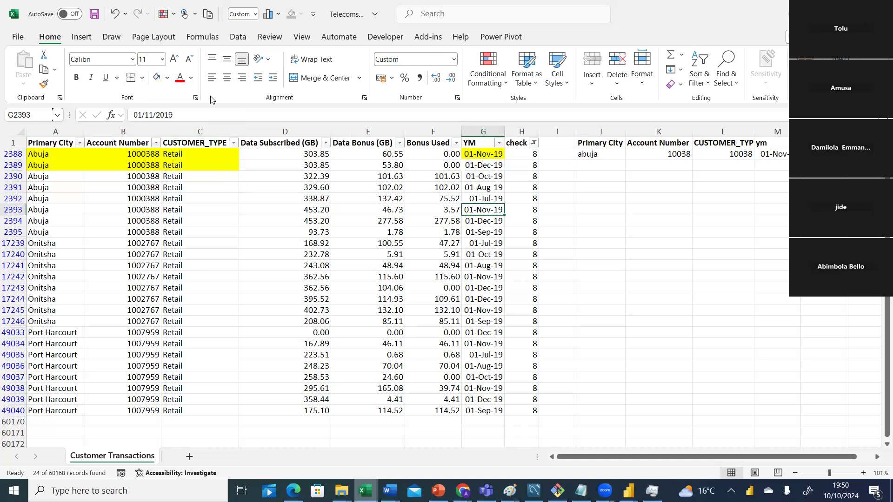
pyautogui.click(166, 79)
pyautogui.click(182, 185)
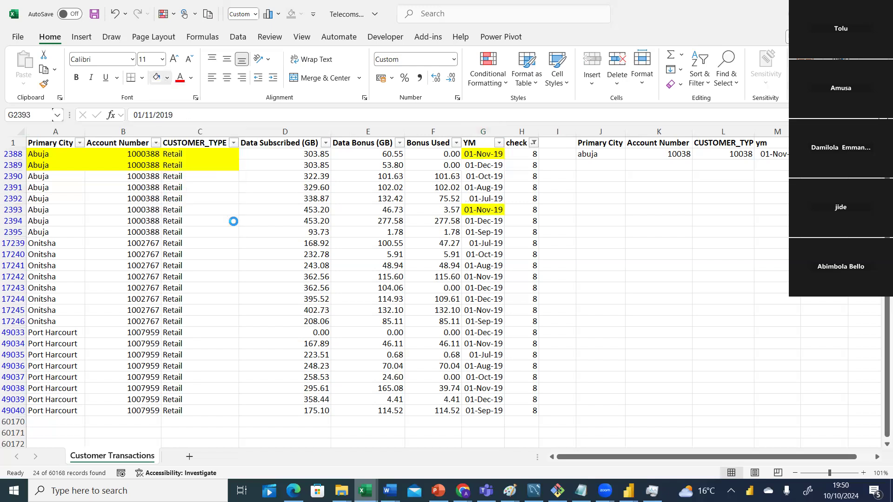
pyautogui.click(646, 315)
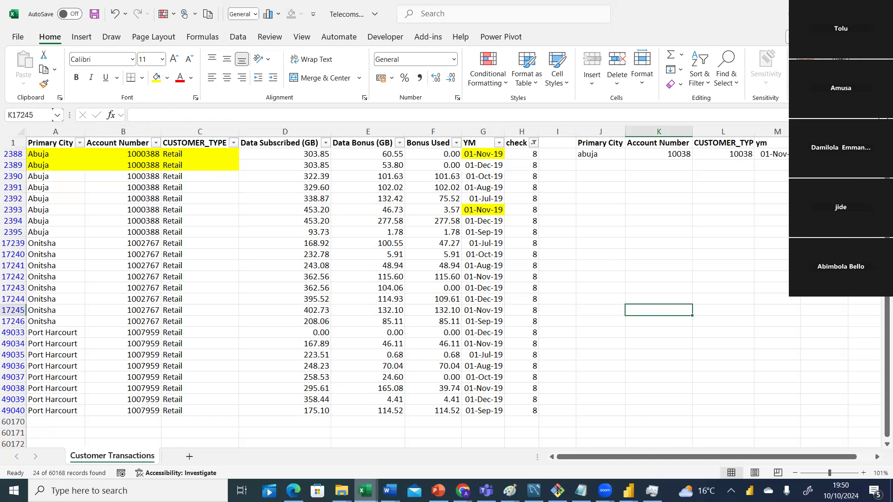
# Review the data subs and bonus used sum aggregations in Power Query's Group By dialog
pyautogui.click(628, 491)
pyautogui.click(663, 469)
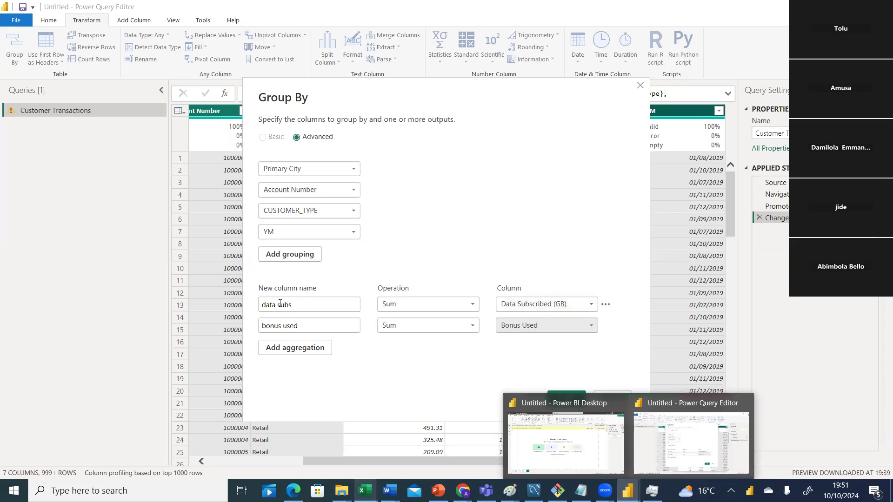
pyautogui.moveTo(363, 489)
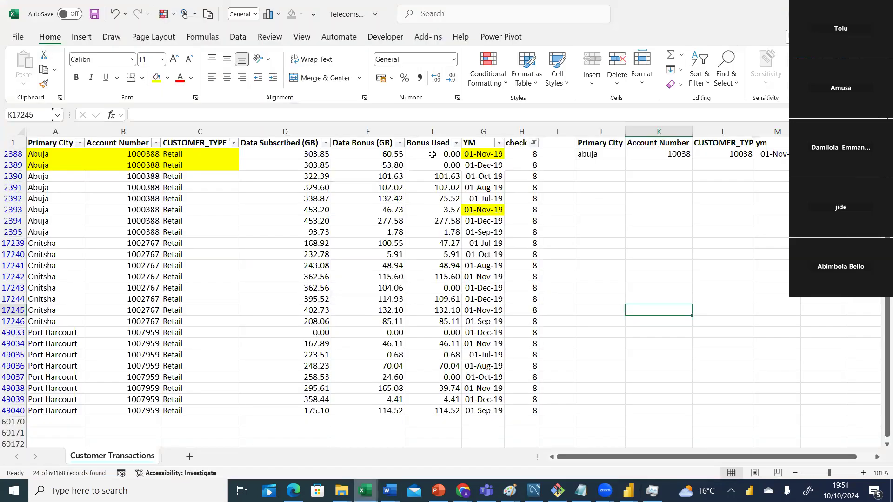
# In the Telecoms Data workbook, fill the two November Data Subscribed cells, D2388 and D2393, with blue
pyautogui.click(299, 154)
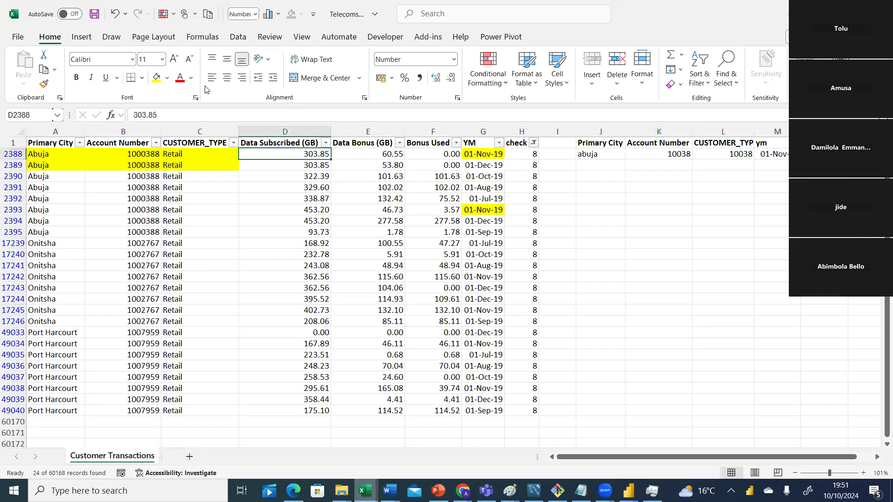
pyautogui.click(167, 78)
pyautogui.click(189, 106)
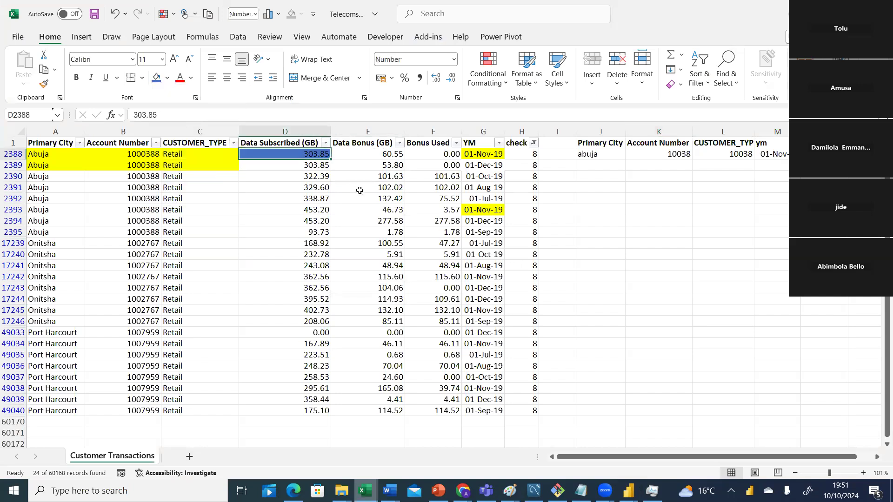
pyautogui.click(288, 211)
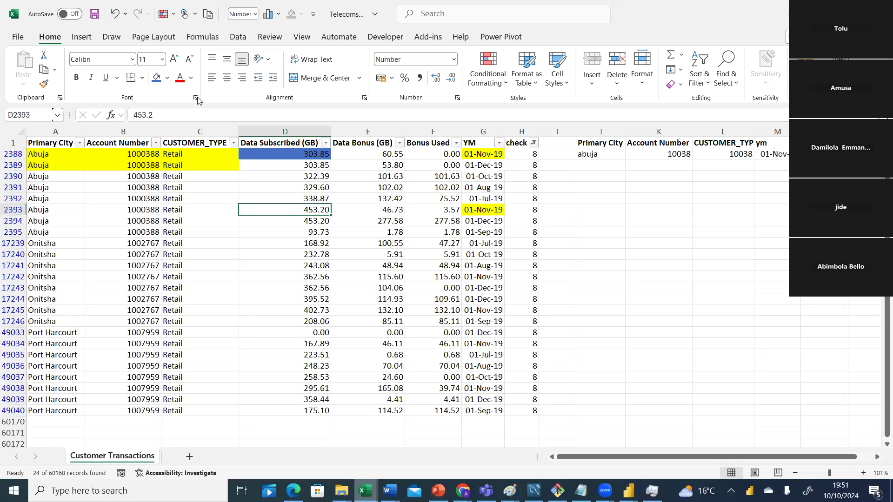
pyautogui.click(157, 77)
pyautogui.click(300, 154)
pyautogui.click(302, 210)
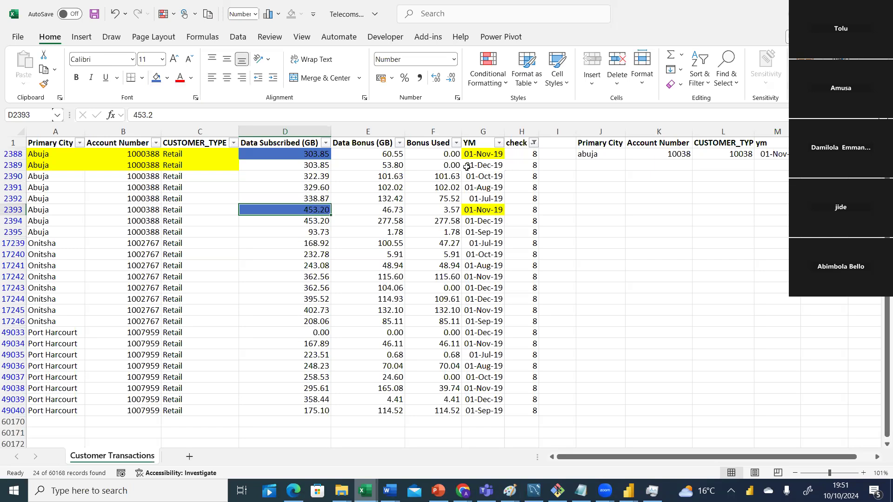
# Sum the blue cells D2388 and D2393 and enter 757.05 under data subs in N2388
pyautogui.click(314, 159)
pyautogui.keyDown('ctrl'); pyautogui.click(306, 209); pyautogui.keyUp('ctrl')
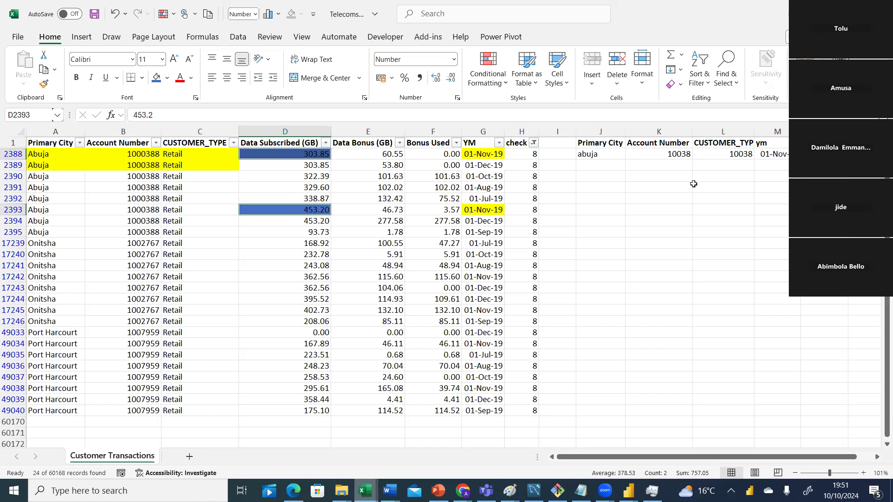
pyautogui.click(819, 154)
pyautogui.write('7')
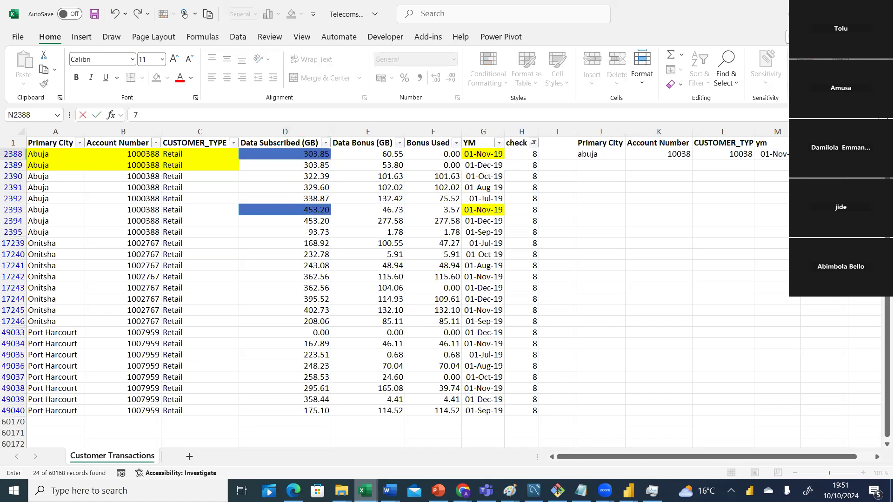
pyautogui.write('57.05')
pyautogui.click(768, 253)
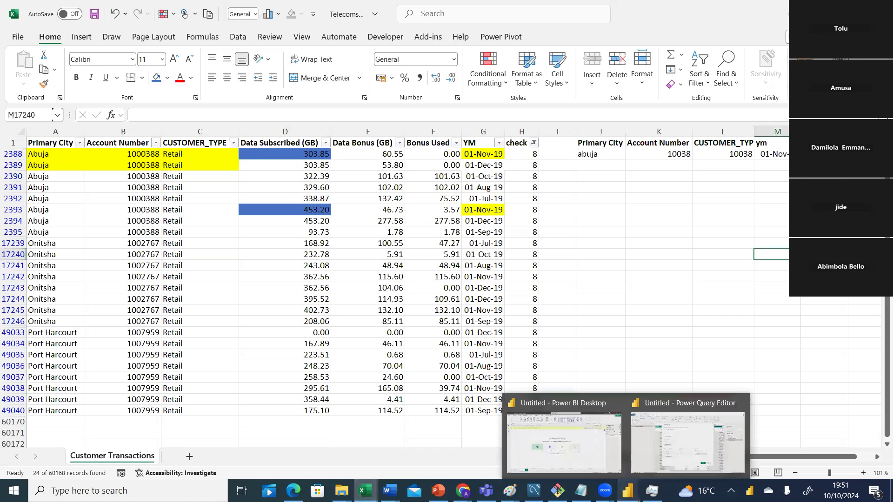
# Recheck the bonus used aggregation in Power Query's Group By dialog and return to the Telecoms Data workbook
pyautogui.click(653, 488)
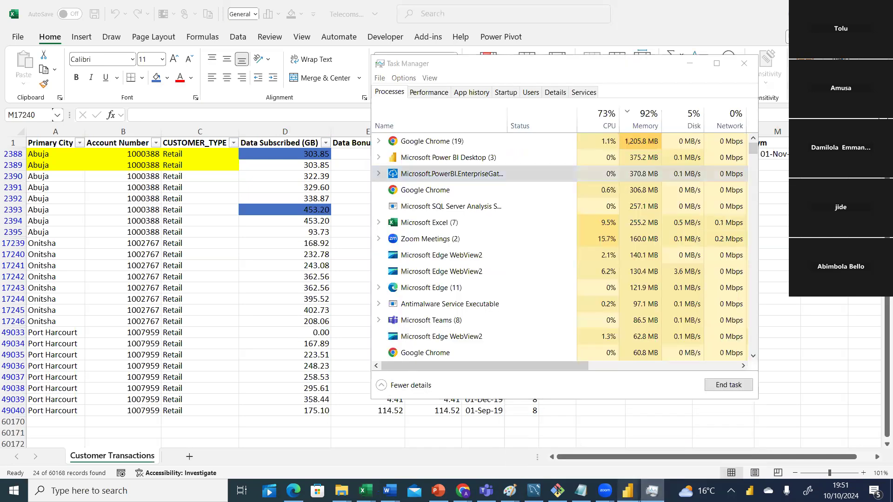
pyautogui.click(681, 462)
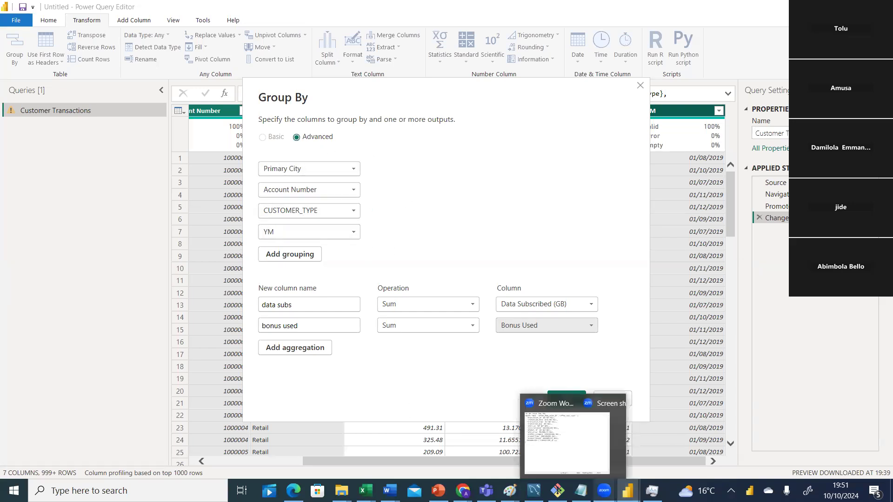
pyautogui.moveTo(366, 491)
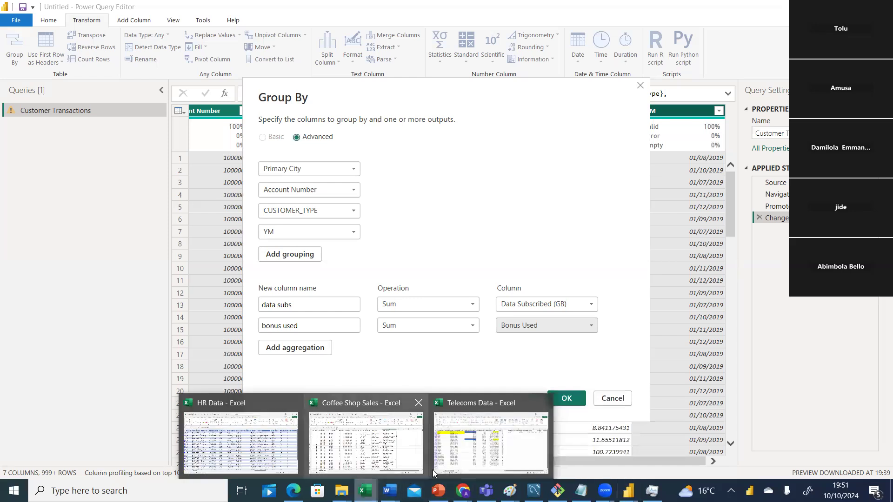
pyautogui.click(461, 463)
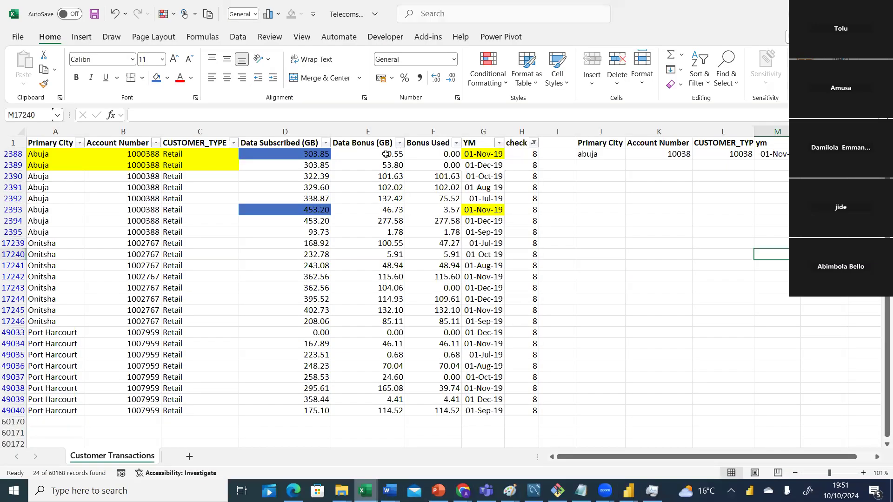
# Fill the two November Bonus Used cells, F2388 and F2393, with gray
pyautogui.click(444, 155)
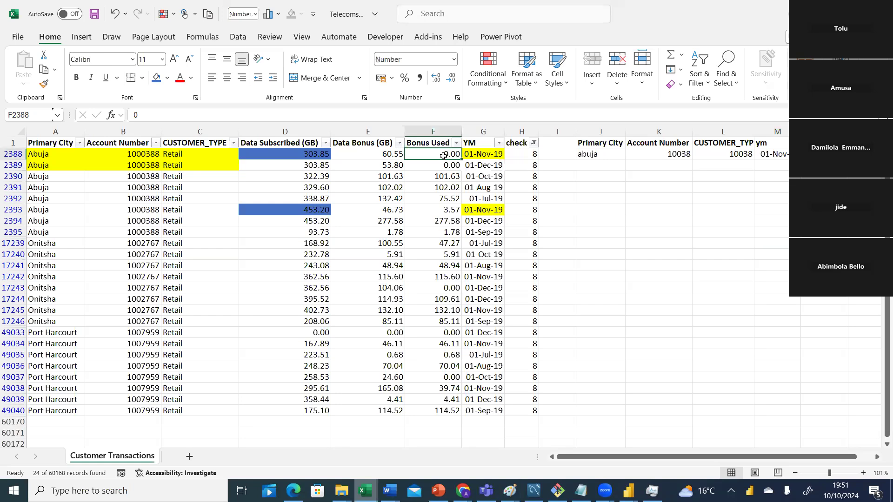
pyautogui.keyDown('ctrl'); pyautogui.click(442, 210); pyautogui.keyUp('ctrl')
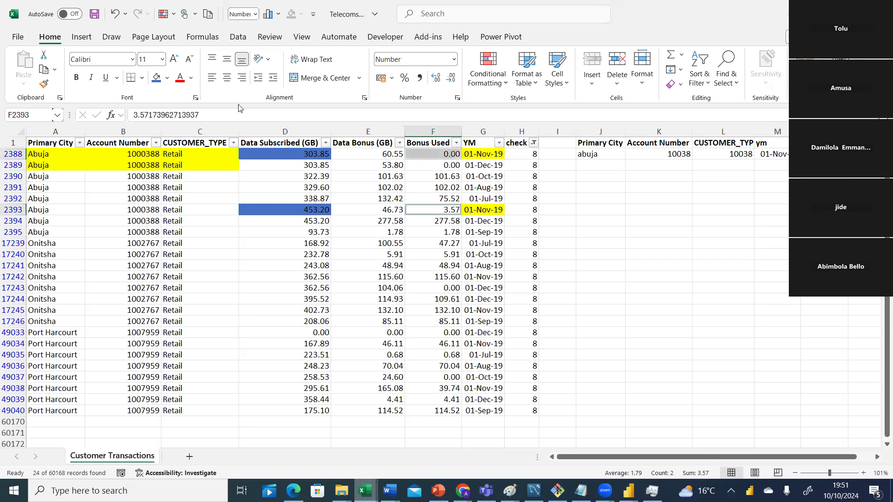
pyautogui.click(168, 78)
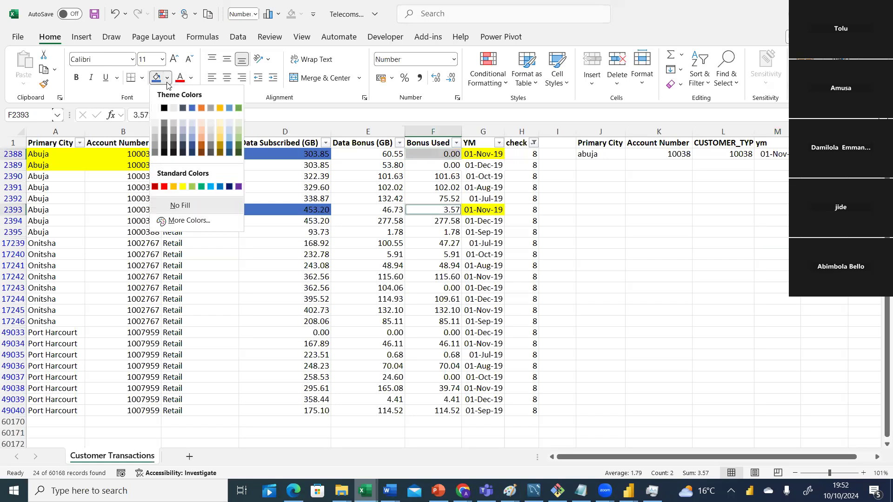
pyautogui.click(210, 109)
pyautogui.click(580, 207)
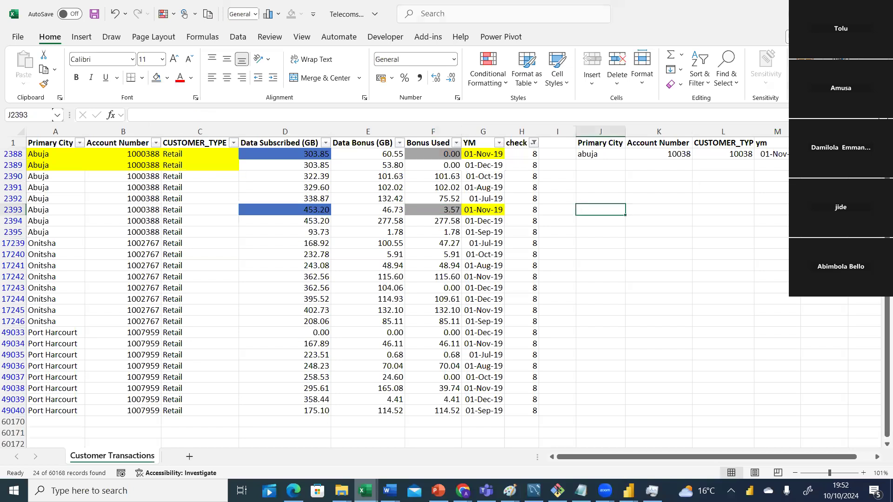
# Enter the summed bonus used value 3.57 in cell O2388 of the sample row
pyautogui.click(852, 154)
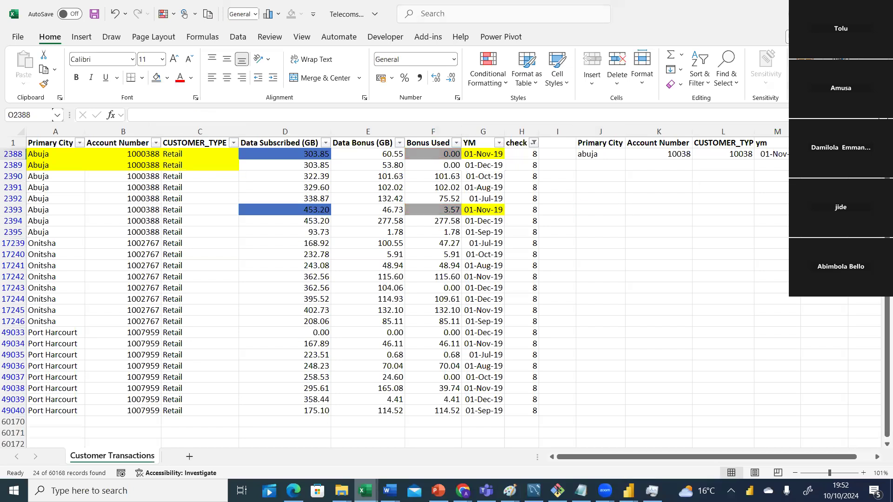
pyautogui.write('3.')
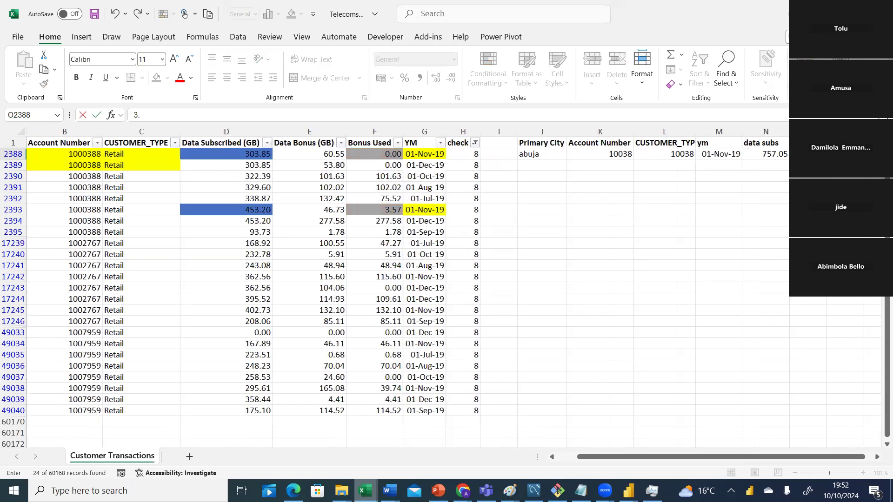
pyautogui.write('57')
pyautogui.click(767, 209)
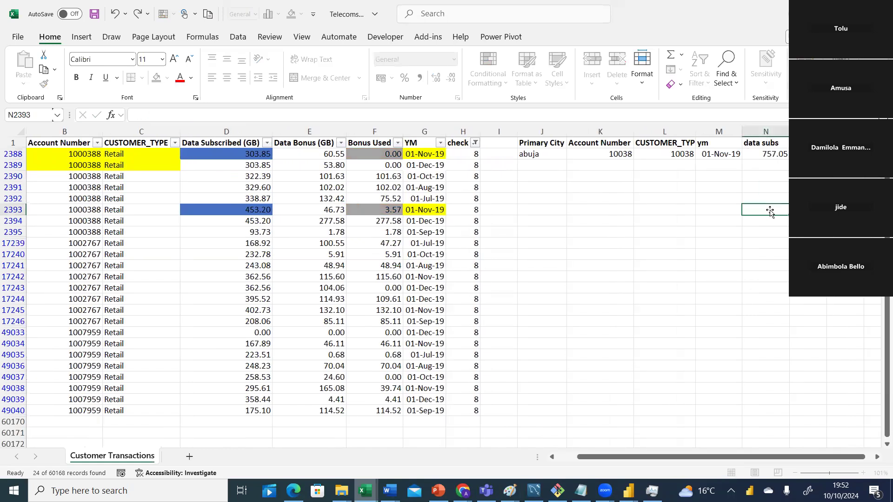
# Compare the Abuja records' city, account number, customer type and YM fields with the grouped sample row
pyautogui.click(573, 457)
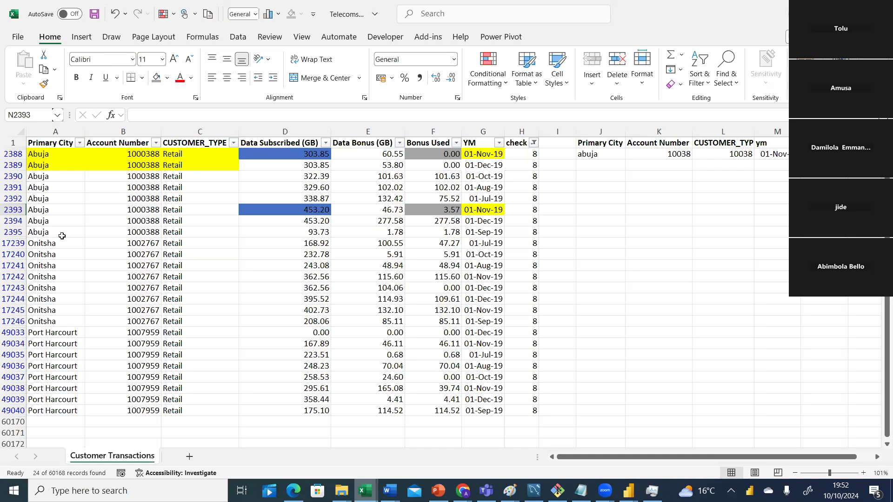
pyautogui.click(40, 231)
pyautogui.click(131, 232)
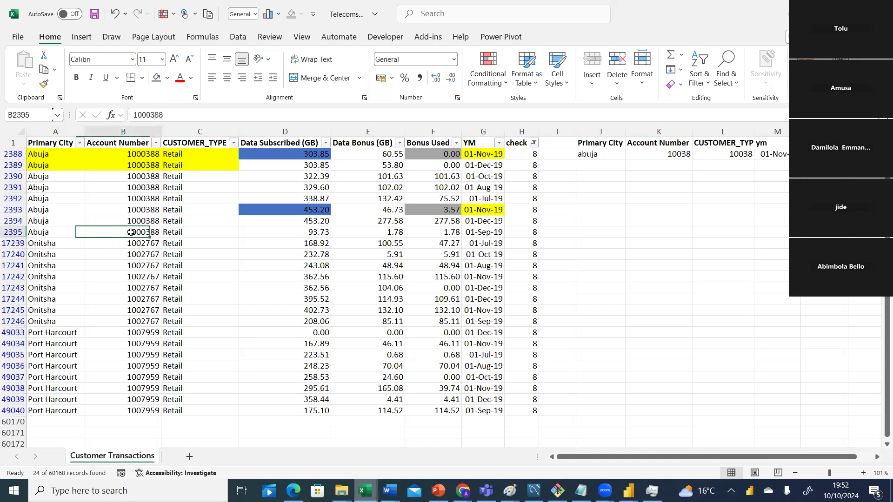
pyautogui.click(65, 155)
pyautogui.click(165, 157)
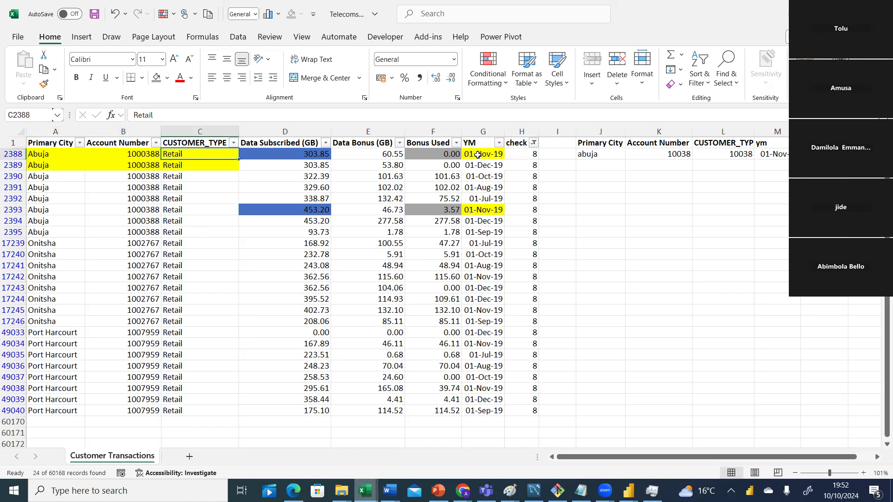
pyautogui.click(478, 155)
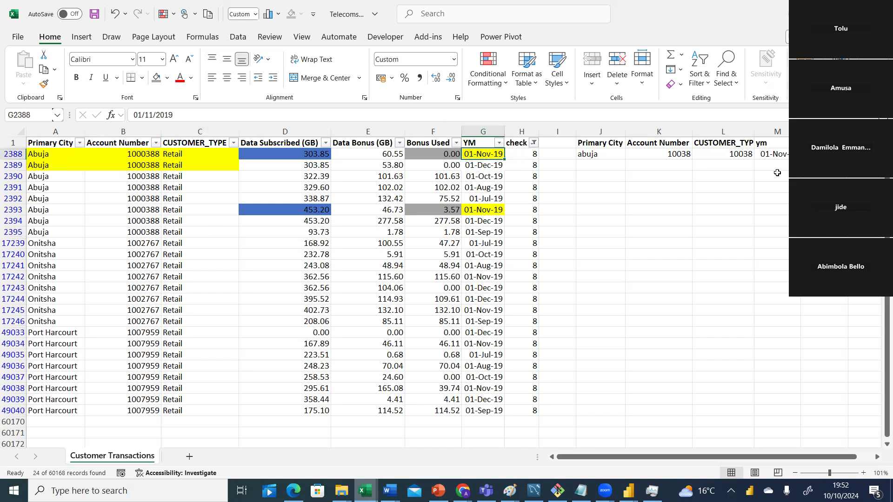
pyautogui.click(812, 165)
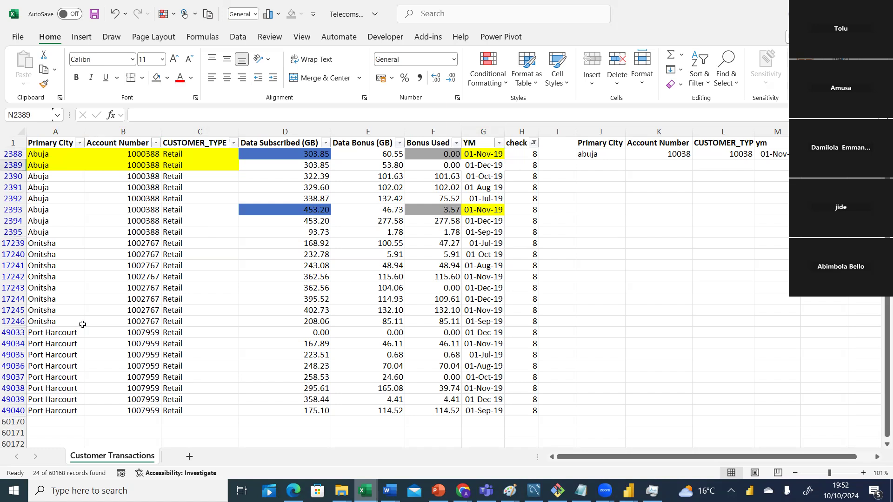
# Change the filter on the check column to show only records with the value 6
pyautogui.click(534, 143)
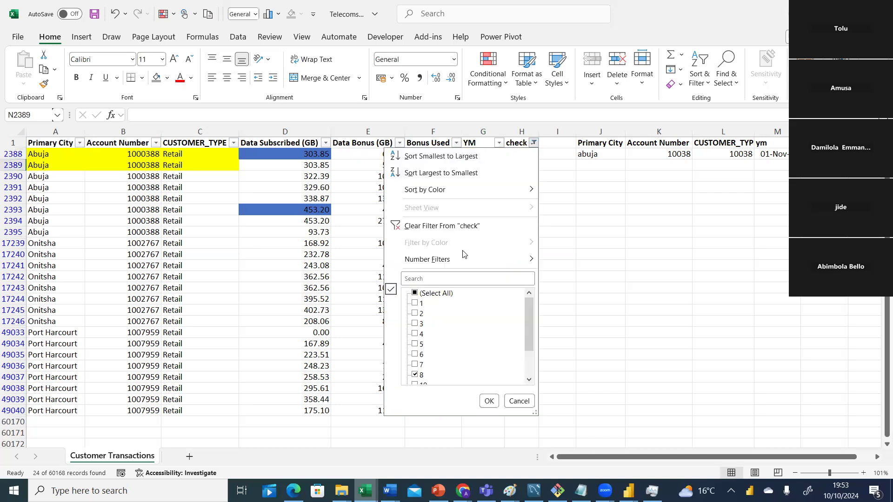
pyautogui.click(414, 294)
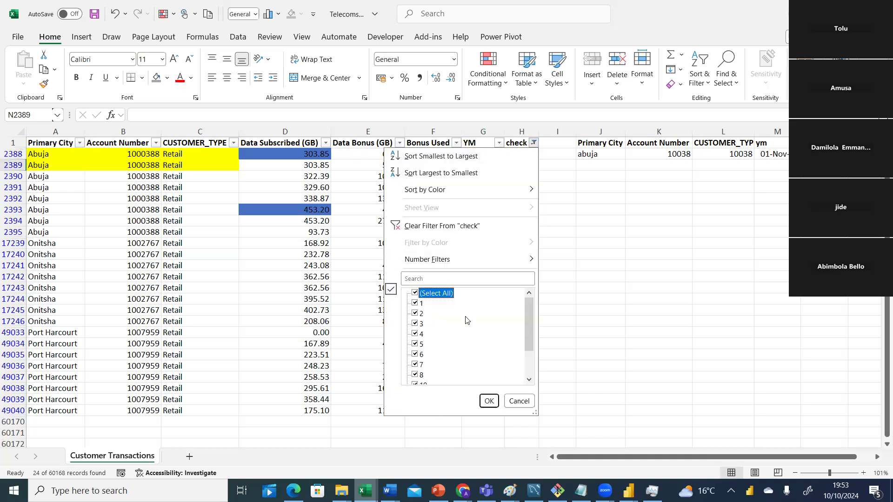
pyautogui.click(415, 293)
pyautogui.click(415, 354)
pyautogui.click(489, 402)
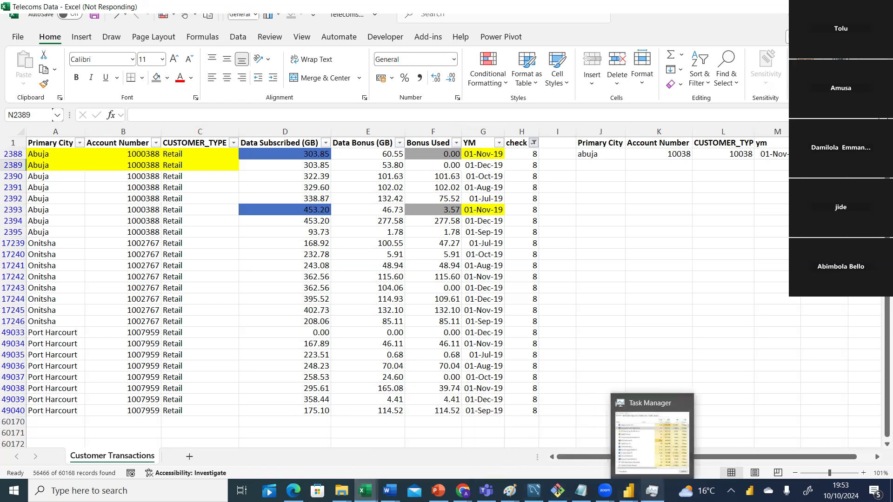
# Check the CPU and memory use of the running processes in Task Manager, and minimize it
pyautogui.click(651, 491)
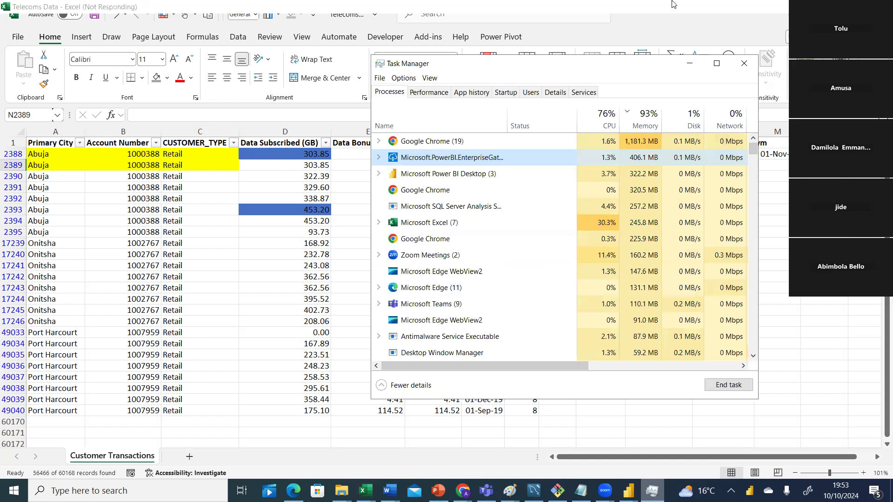
pyautogui.click(691, 65)
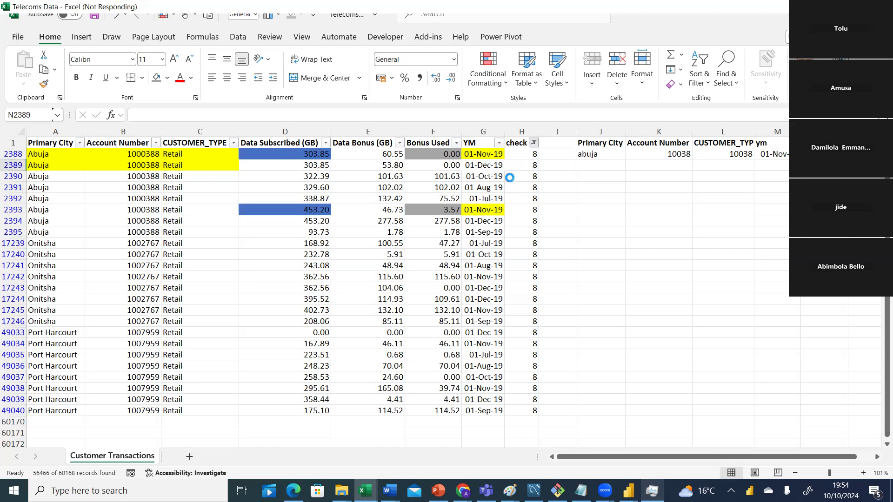
pyautogui.moveTo(628, 491)
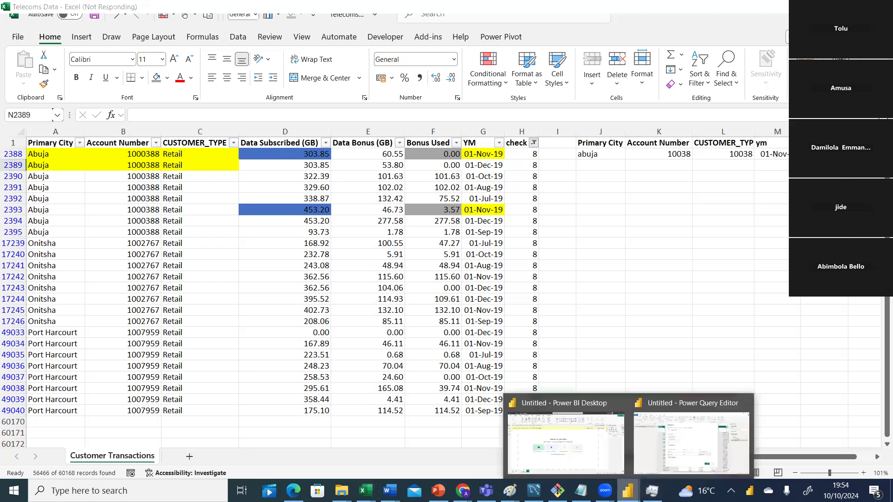
# Switch to the Power Query Editor and apply the grouping by Primary City, Account Number, CUSTOMER_TYPE and YM with the summed data subs and bonus used columns
pyautogui.click(683, 455)
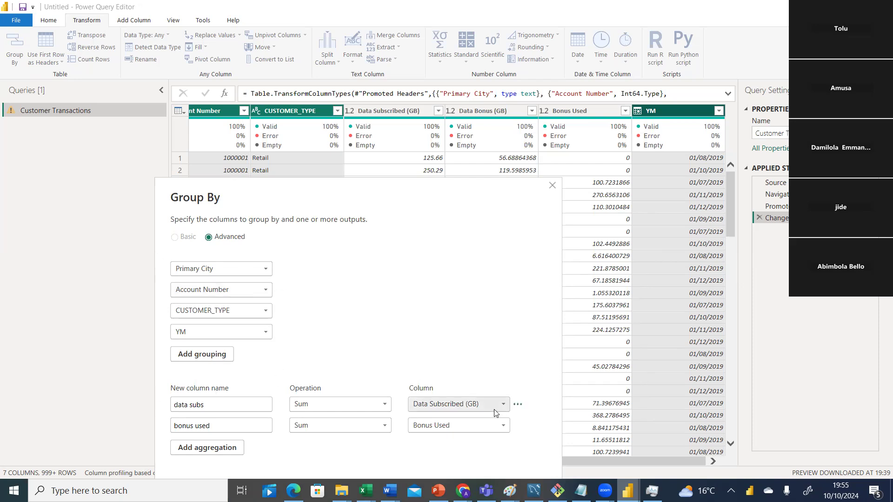
pyautogui.moveTo(467, 210); pyautogui.dragTo(496, 110)
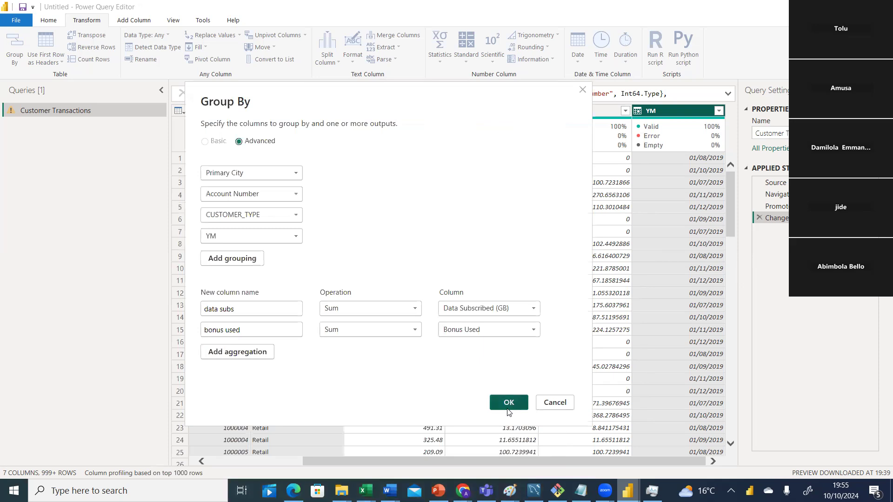
pyautogui.click(508, 403)
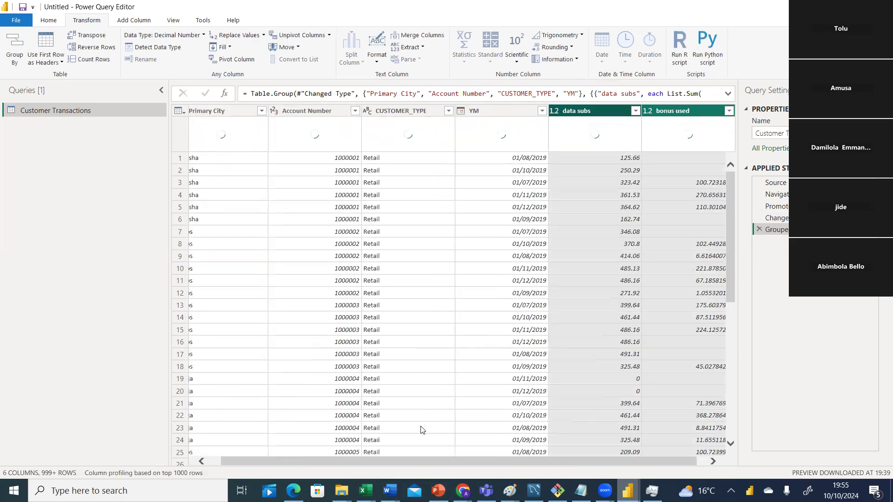
pyautogui.moveTo(407, 459); pyautogui.dragTo(364, 459)
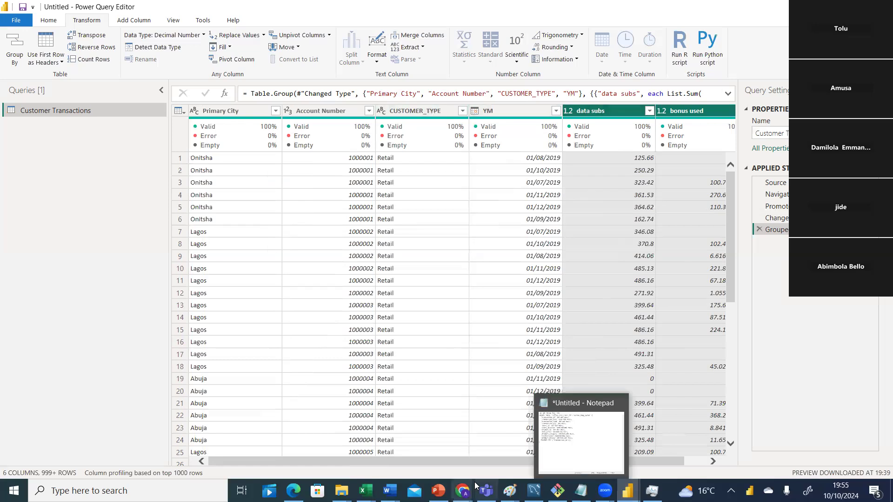
# Switch to the Telecoms Data workbook in Excel and filter the check column to show only records with the value 18
pyautogui.moveTo(367, 490)
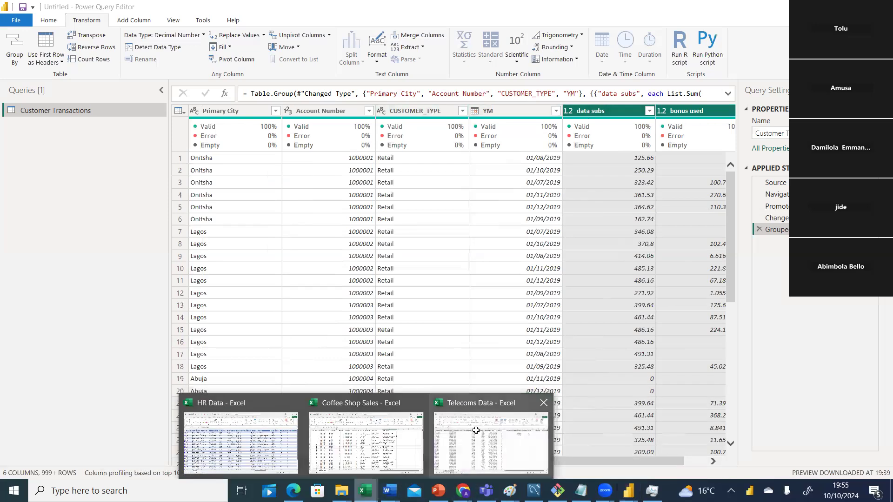
pyautogui.click(477, 429)
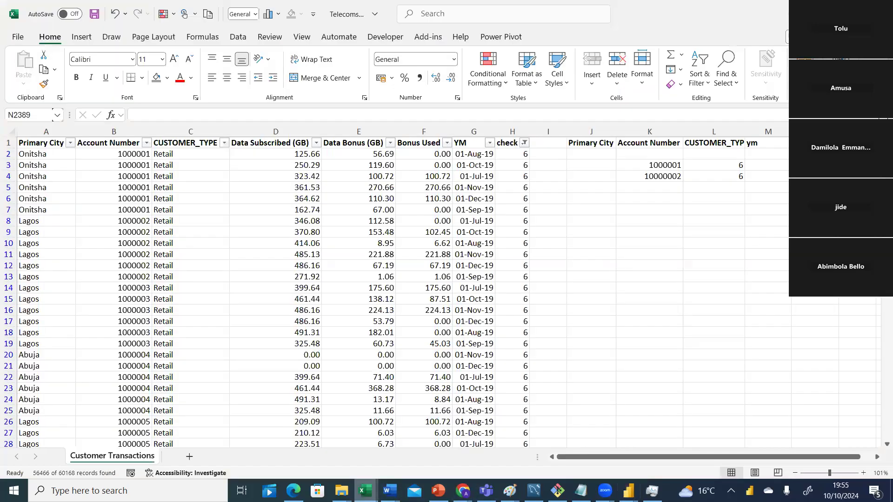
pyautogui.moveTo(886, 139); pyautogui.dragTo(880, 338)
pyautogui.moveTo(879, 418); pyautogui.dragTo(886, 140)
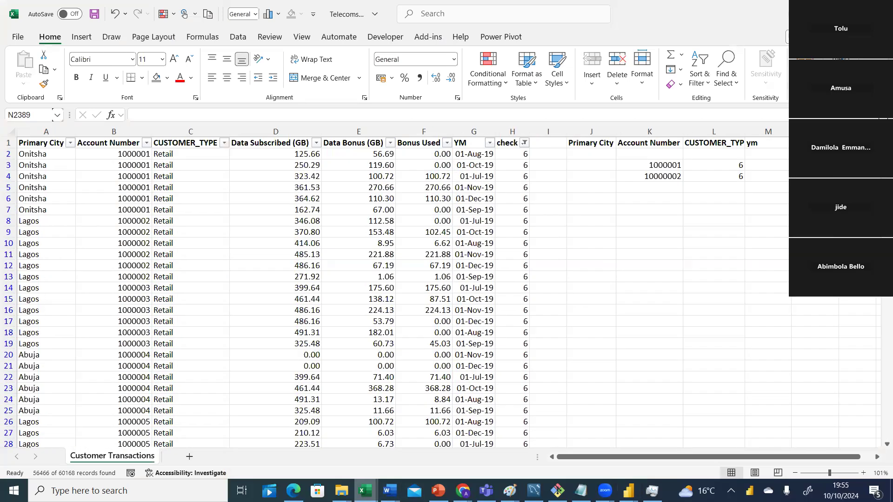
pyautogui.click(524, 144)
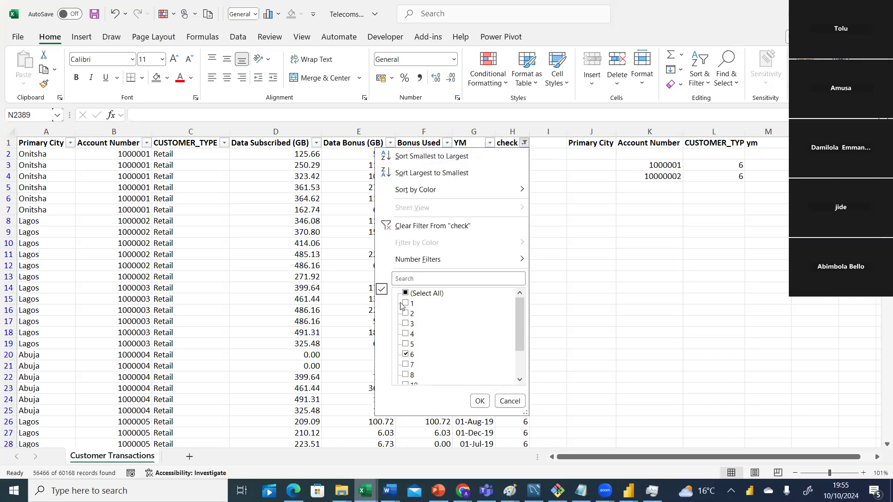
pyautogui.click(405, 293)
pyautogui.click(405, 293)
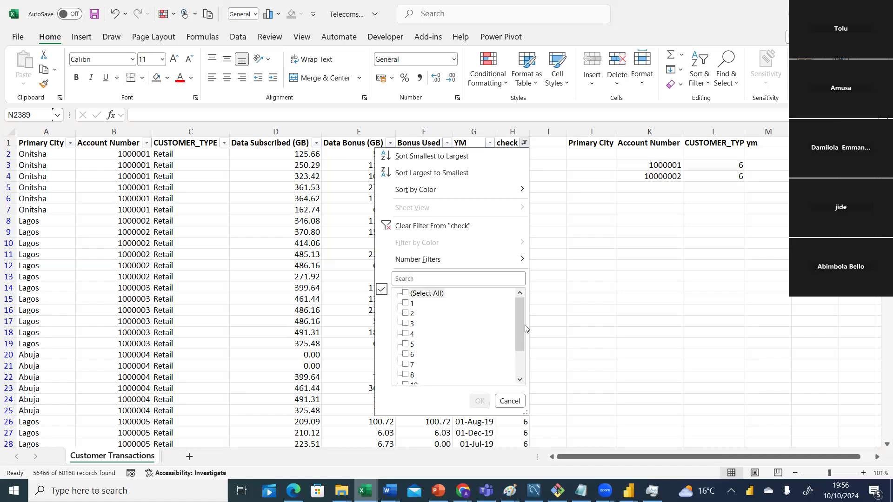
pyautogui.click(521, 361)
pyautogui.click(405, 375)
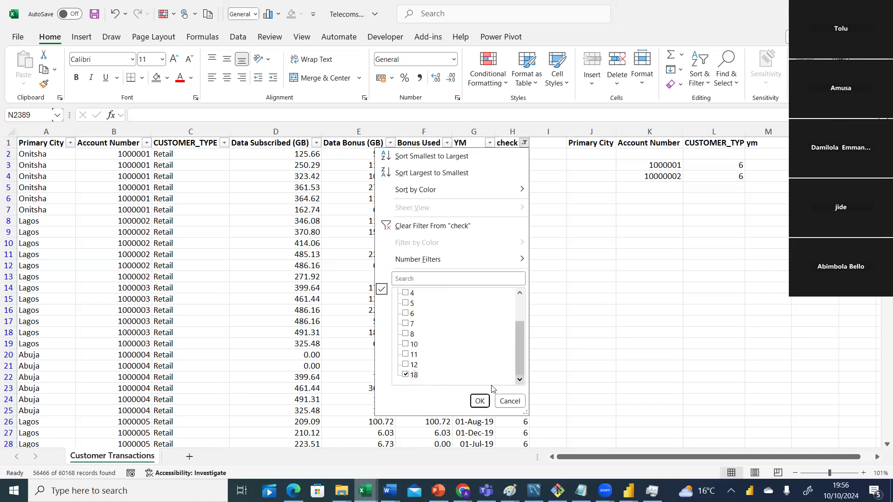
pyautogui.click(479, 401)
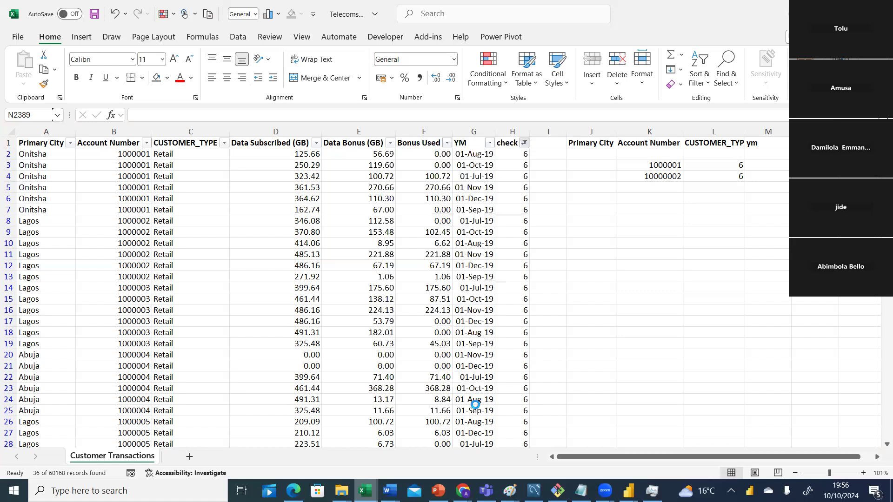
# Return to the Power Query Editor and examine the grouped rows and the list of values in the Account Number column
pyautogui.moveTo(628, 491)
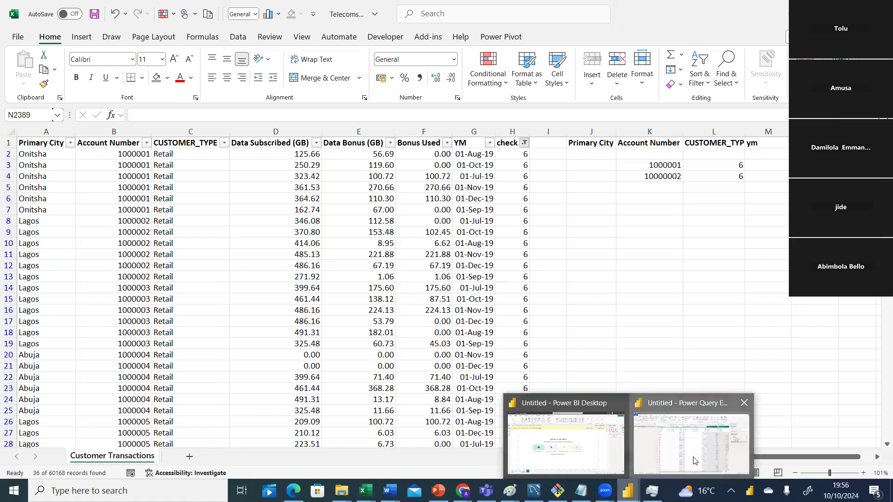
pyautogui.click(675, 458)
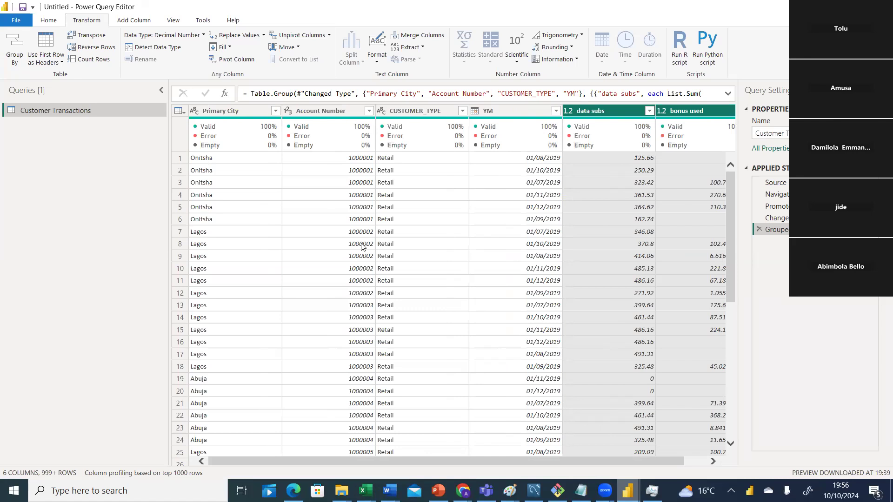
pyautogui.click(445, 455)
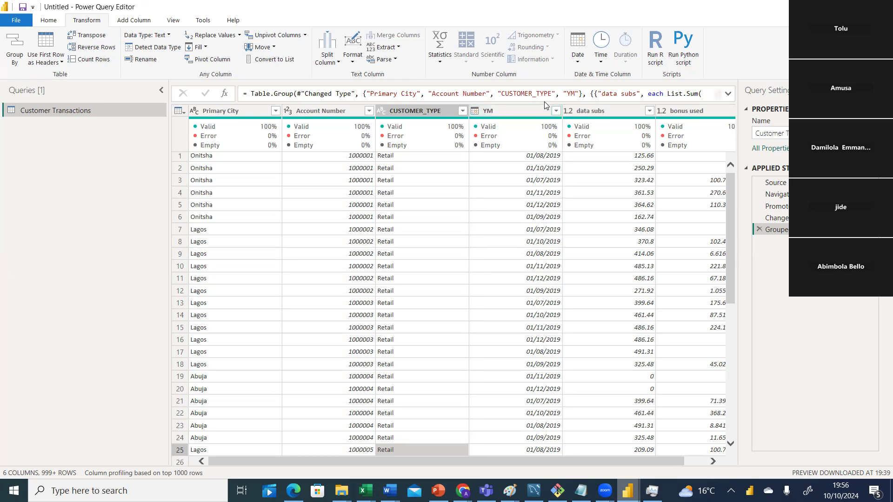
pyautogui.click(370, 114)
pyautogui.click(371, 114)
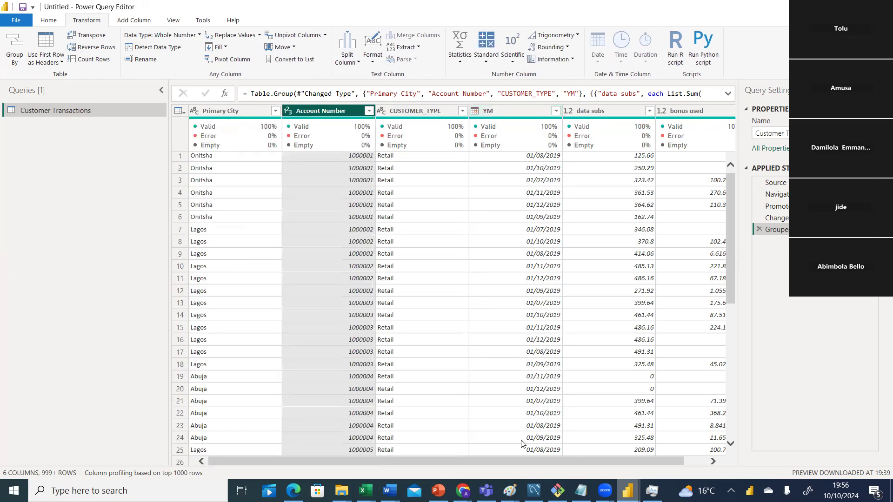
pyautogui.moveTo(368, 466); pyautogui.dragTo(411, 453)
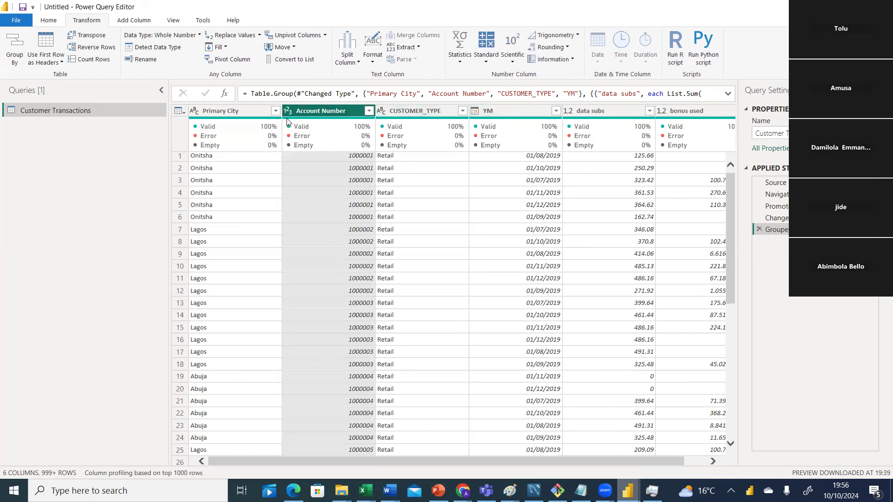
pyautogui.click(369, 111)
pyautogui.moveTo(362, 255)
pyautogui.mouseDown()
pyautogui.moveTo(354, 383)
pyautogui.moveTo(359, 249)
pyautogui.mouseUp()
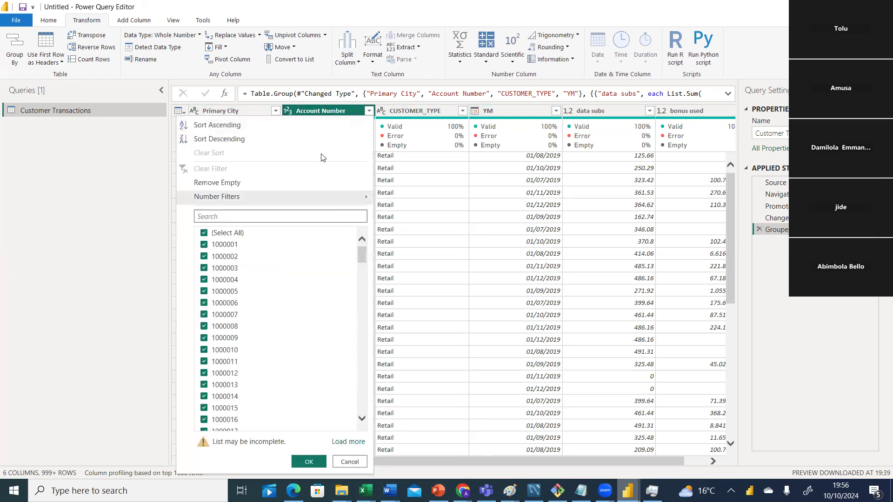
pyautogui.click(149, 183)
# Examine the list of dates available in the YM column of the grouped table
pyautogui.moveTo(448, 462); pyautogui.dragTo(638, 451)
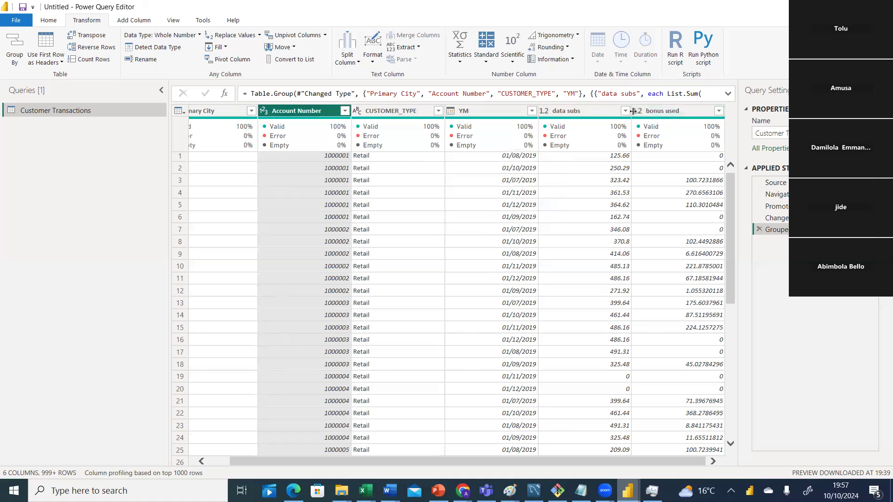
pyautogui.click(536, 115)
pyautogui.click(532, 111)
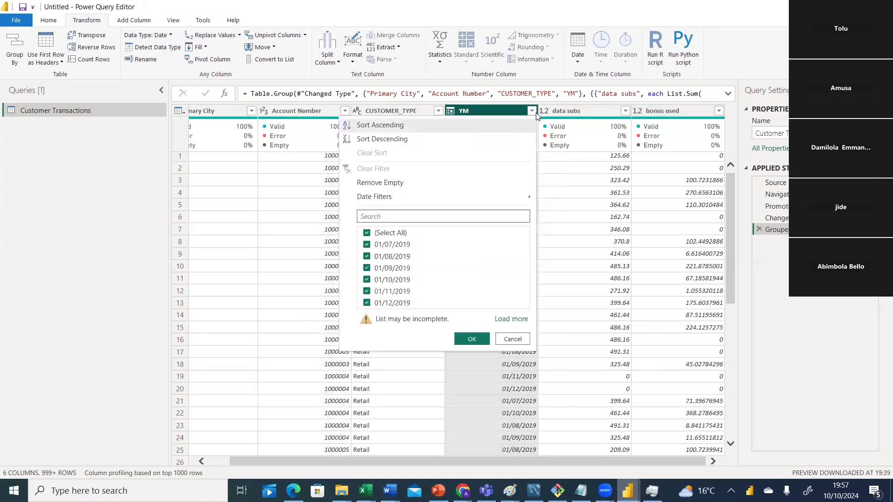
pyautogui.click(469, 115)
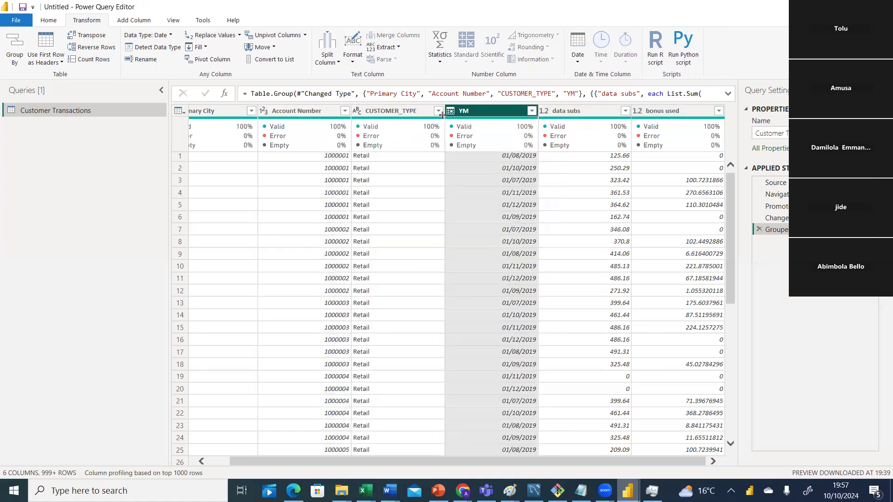
pyautogui.moveTo(444, 462); pyautogui.dragTo(347, 464)
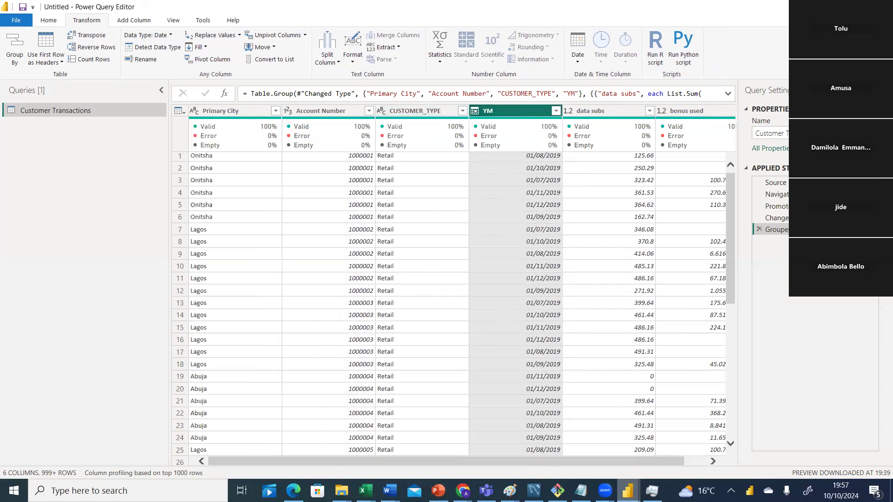
# Check the filtered Telecoms Data workbook in Excel, and return to the Power Query Editor to review the grouped table's columns
pyautogui.moveTo(366, 491)
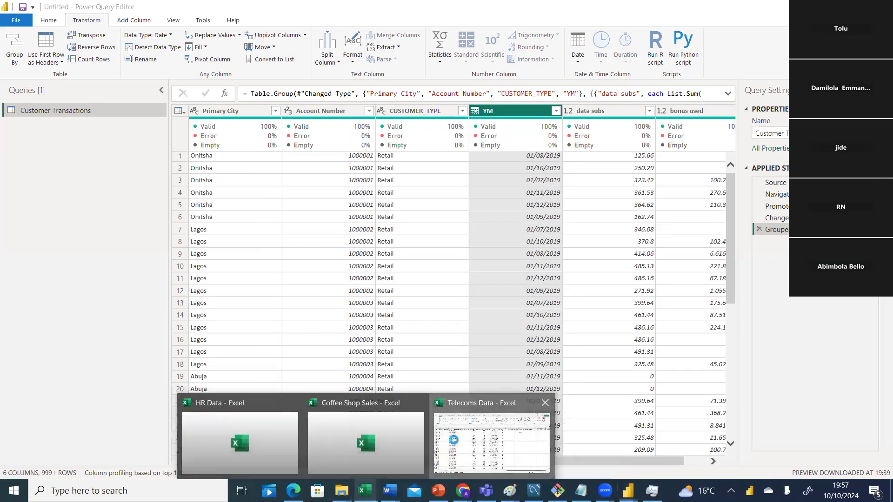
pyautogui.click(454, 441)
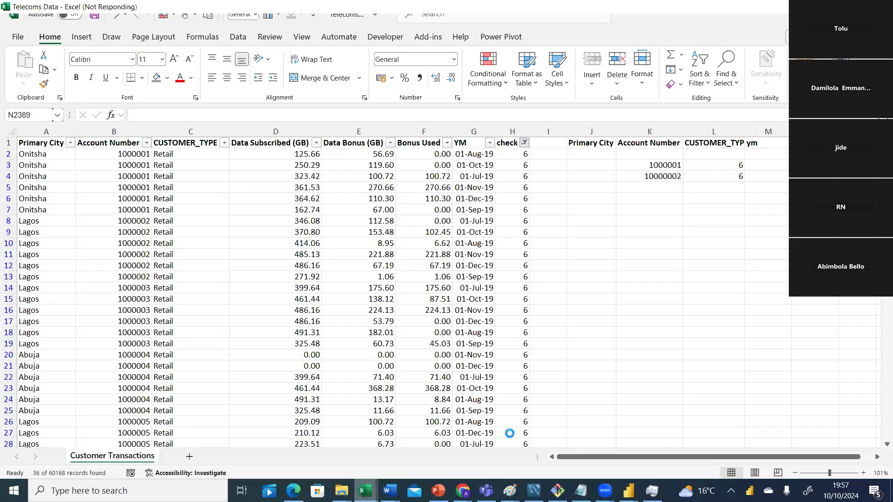
pyautogui.moveTo(628, 490)
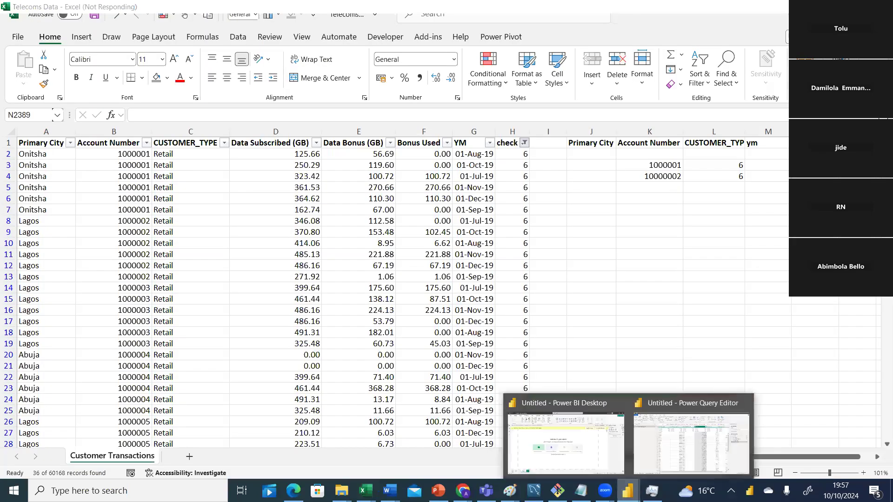
pyautogui.click(678, 456)
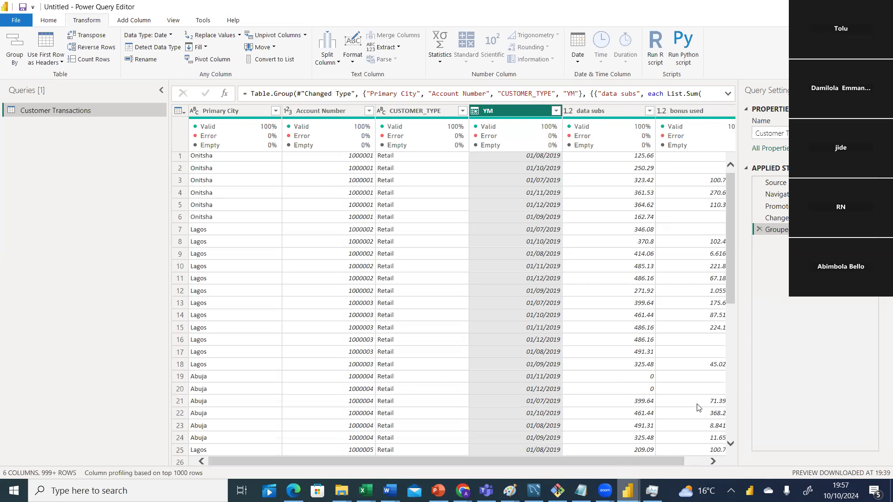
pyautogui.moveTo(610, 461); pyautogui.dragTo(677, 464)
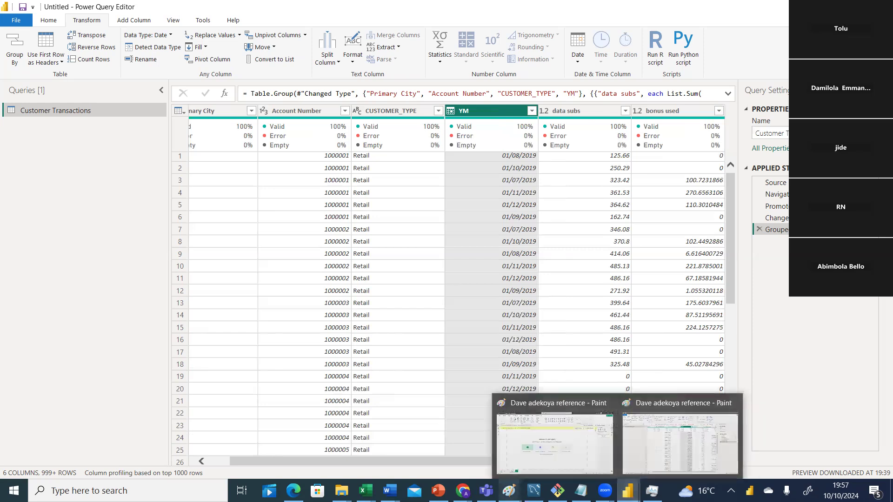
pyautogui.moveTo(463, 490)
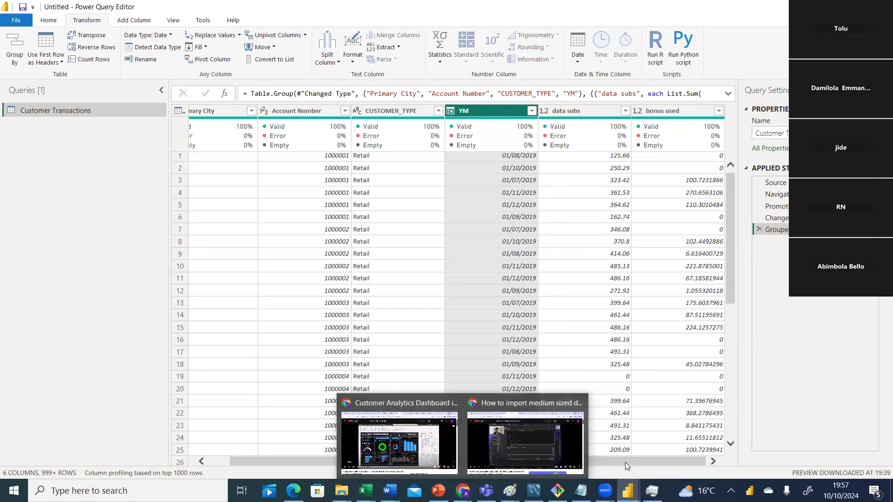
pyautogui.hscroll(-2, 543, 465)
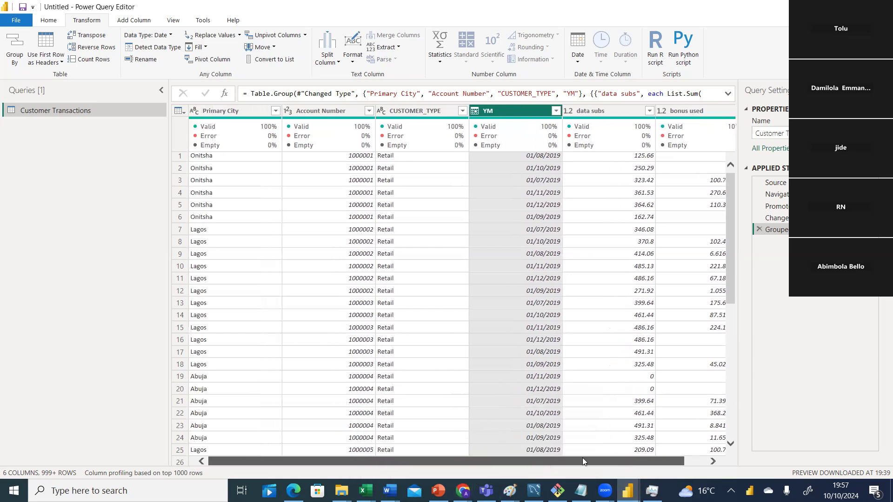
pyautogui.hscroll(1, 582, 458)
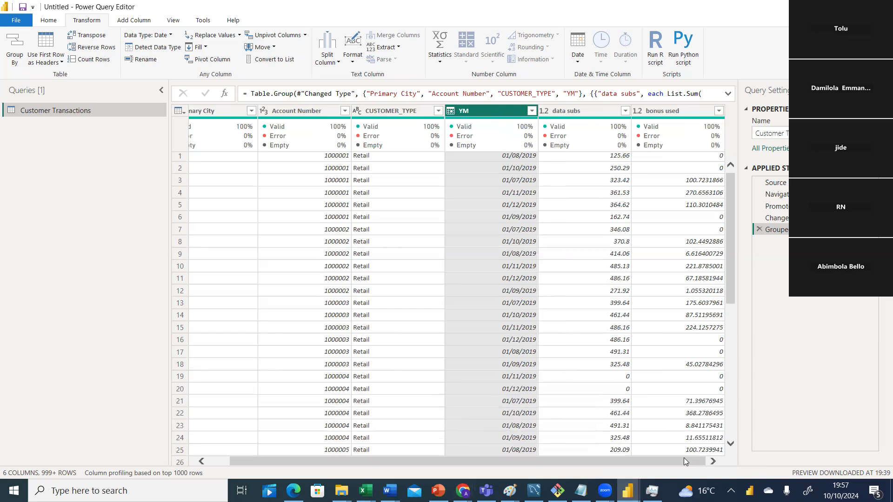